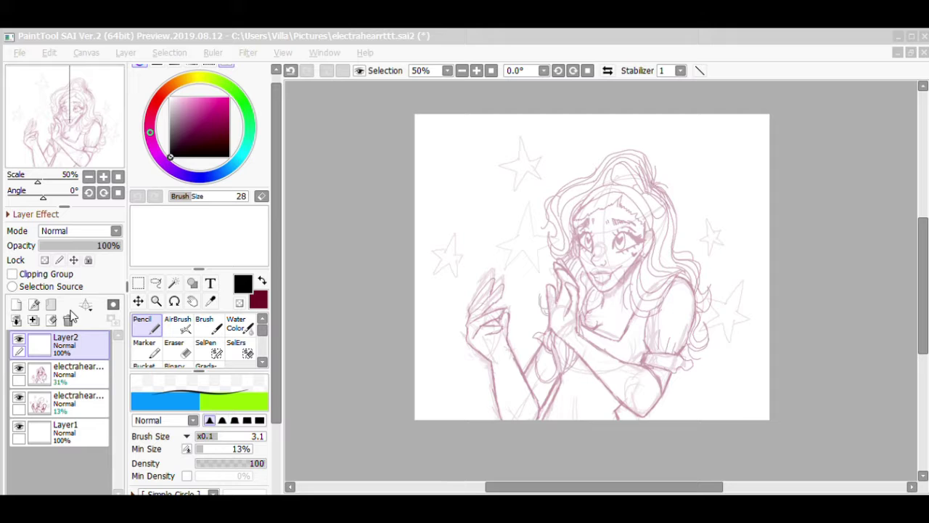
Step: Rename the top layer and ink the nose on it in black with the Pencil at brush size 1.6
key("Return")
scroll(655, 215, "up", 6)
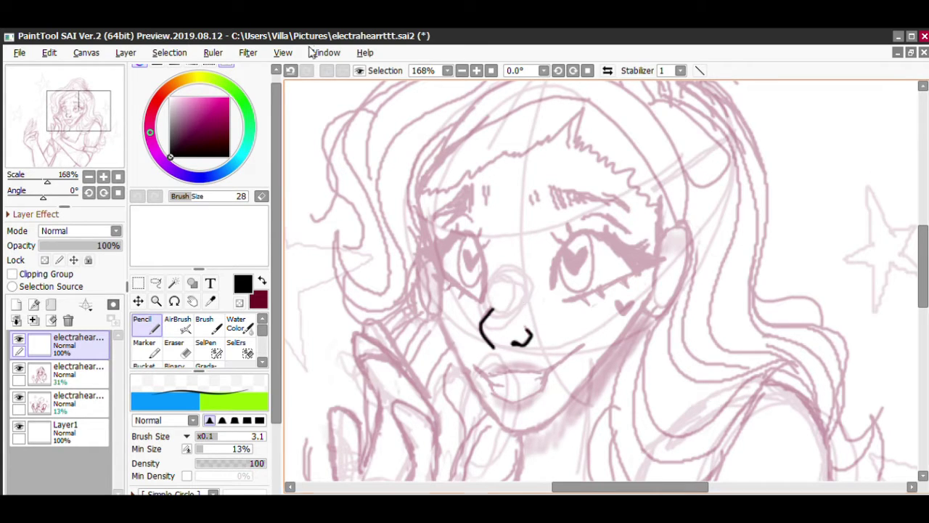
left_click(290, 69)
left_click(289, 70)
key("bracketleft")
key("bracketleft")
key("bracketleft")
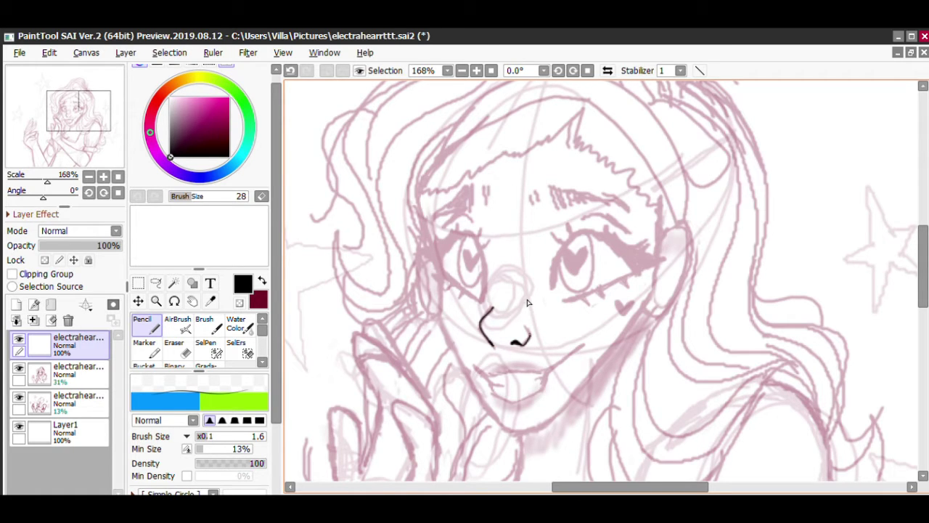
Step: Ink the smiling mouth and the right-hand eye with its heart pupil, lashes, cheek heart and eyebrow over the sketch
scroll(525, 285, "down", 1)
scroll(502, 334, "up", 3)
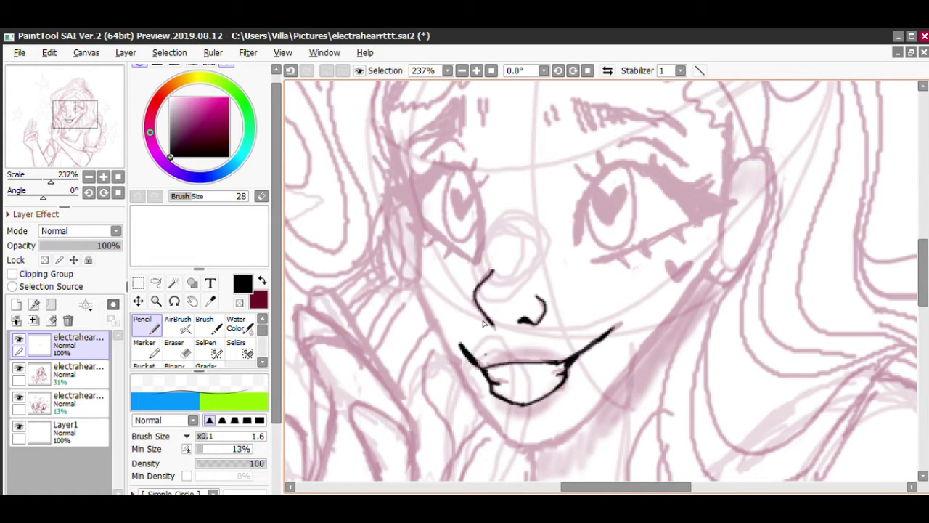
scroll(484, 323, "down", 2)
scroll(618, 206, "up", 3)
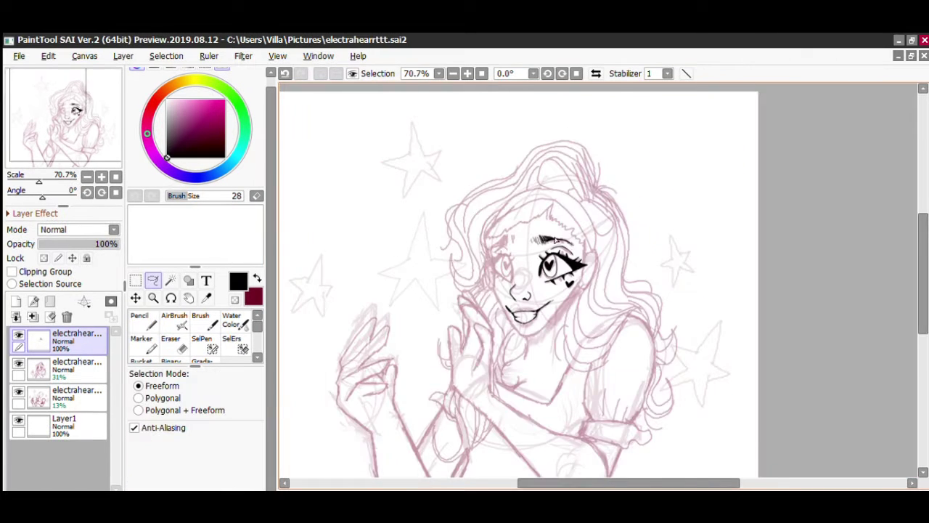
Step: Copy the inked right-hand eye, place a mirrored copy over the sketched left-hand eye, and merge it into the line-art layer
scroll(536, 314, "up", 3)
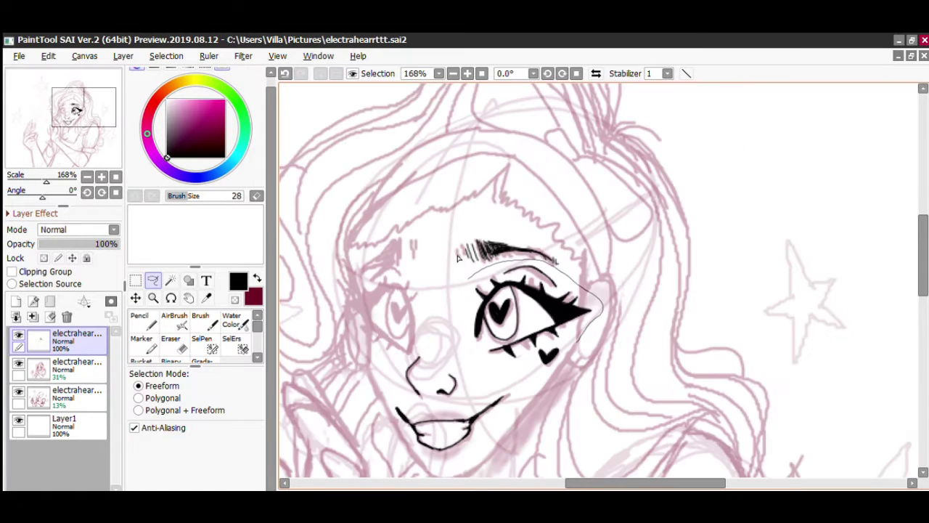
key("ctrl+c")
key("ctrl+v")
key("ctrl+t")
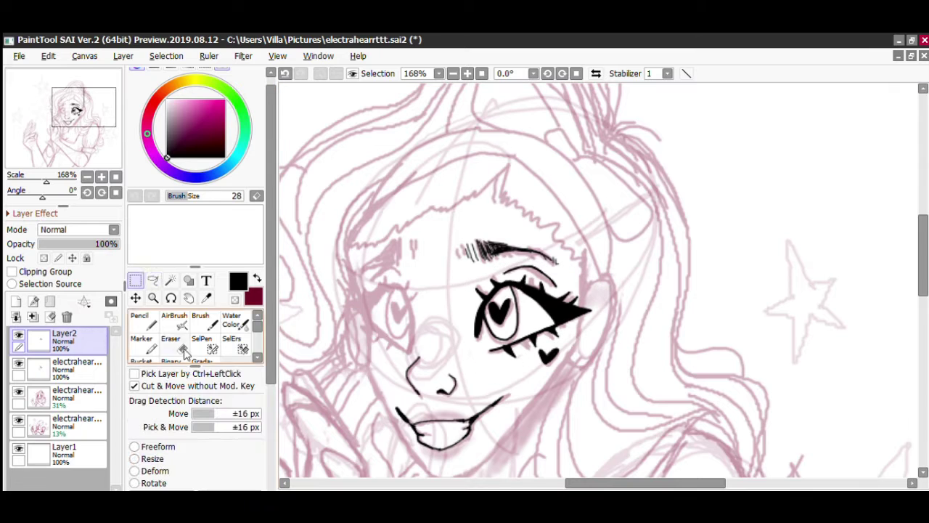
mouse_move(535, 314)
left_mouse_down()
mouse_move(392, 312)
mouse_move(417, 294)
left_mouse_up()
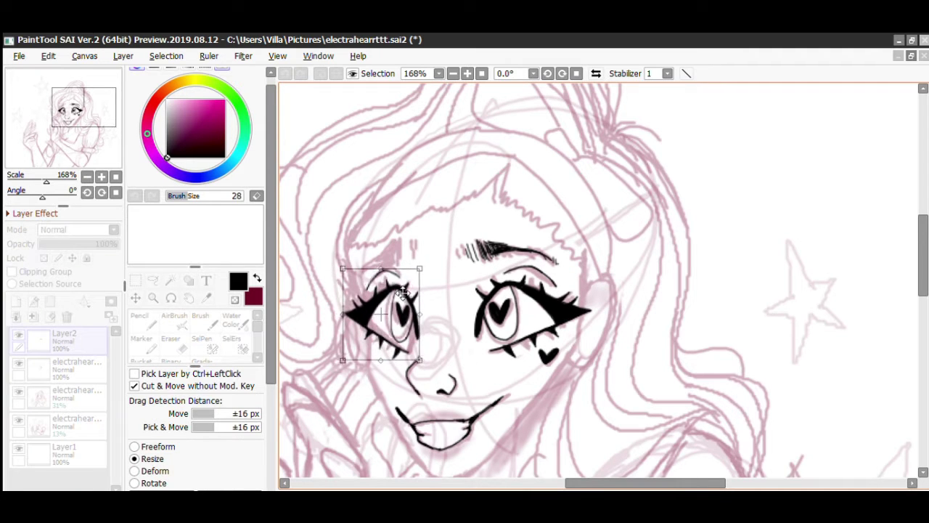
key("Return")
key("ctrl+e")
Step: Replace the copied eye's iris and heart pupil with redrawn ones matching the sketch, and ink the left-hand eyebrow
key("e")
left_click(139, 320)
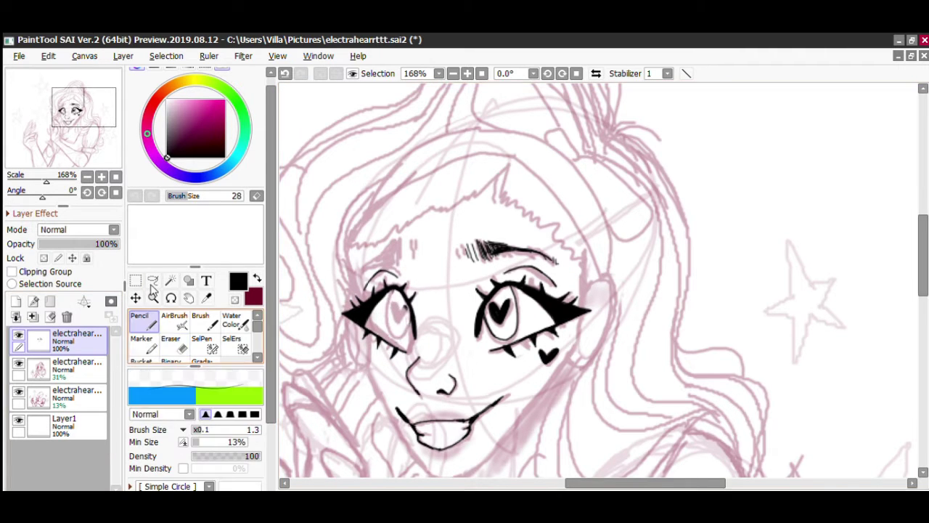
scroll(399, 305, "up", 2)
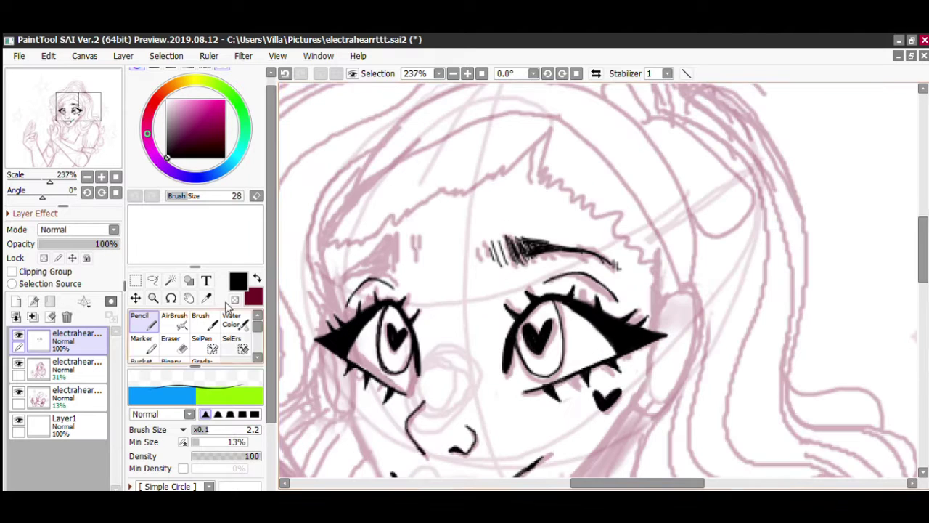
left_click_drag(407, 239, 338, 289)
left_click_drag(418, 242, 407, 267)
Step: Ink the ear, the jawline and left side of the face, and the neck line below the chin
scroll(416, 217, "down", 3)
scroll(416, 217, "up", 1)
mouse_move(507, 215)
left_mouse_down()
mouse_move(499, 301)
mouse_move(354, 412)
left_mouse_up()
scroll(505, 191, "up", 1)
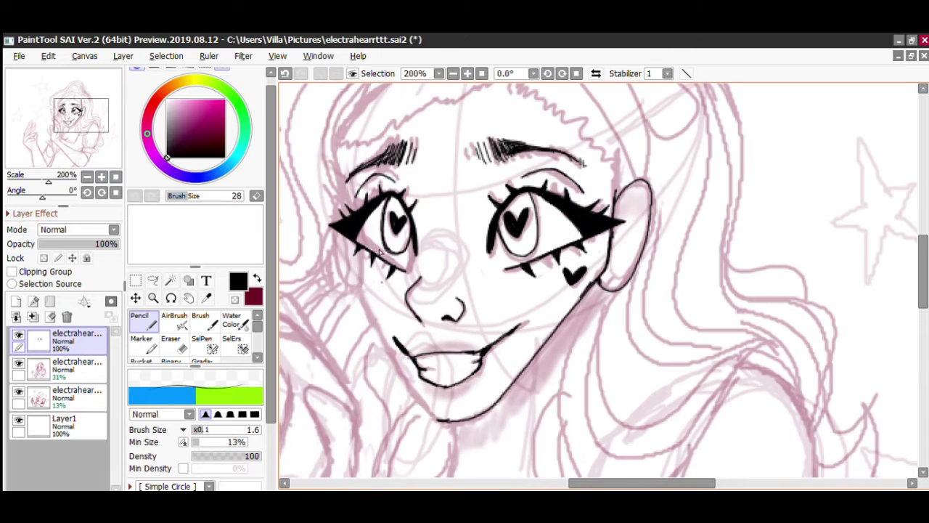
mouse_move(361, 250)
left_mouse_down()
mouse_move(422, 406)
mouse_move(440, 419)
left_mouse_up()
mouse_move(355, 204)
left_mouse_down()
mouse_move(337, 276)
mouse_move(358, 286)
left_mouse_up()
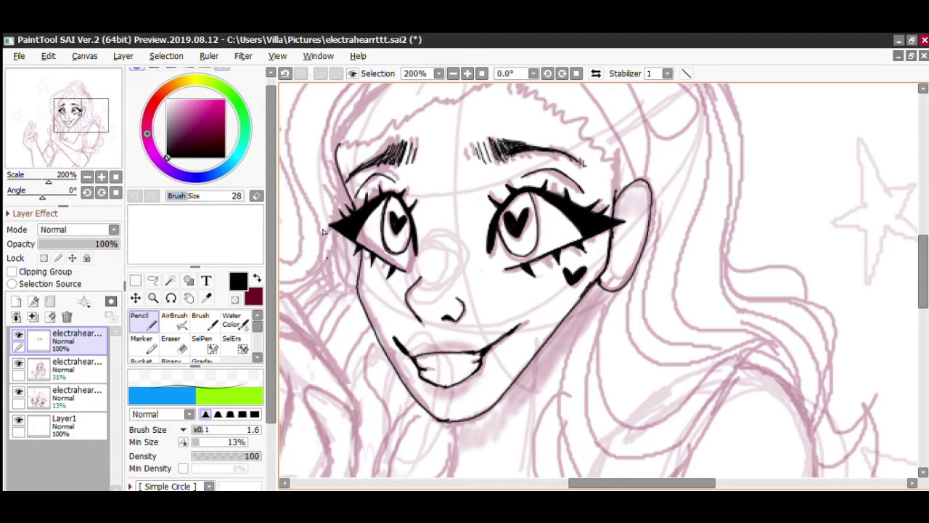
left_click_drag(441, 428, 383, 283)
Step: Ink the jagged hairline and the curved headband above it with the Pencil at brush size 2.0
scroll(388, 243, "down", 2)
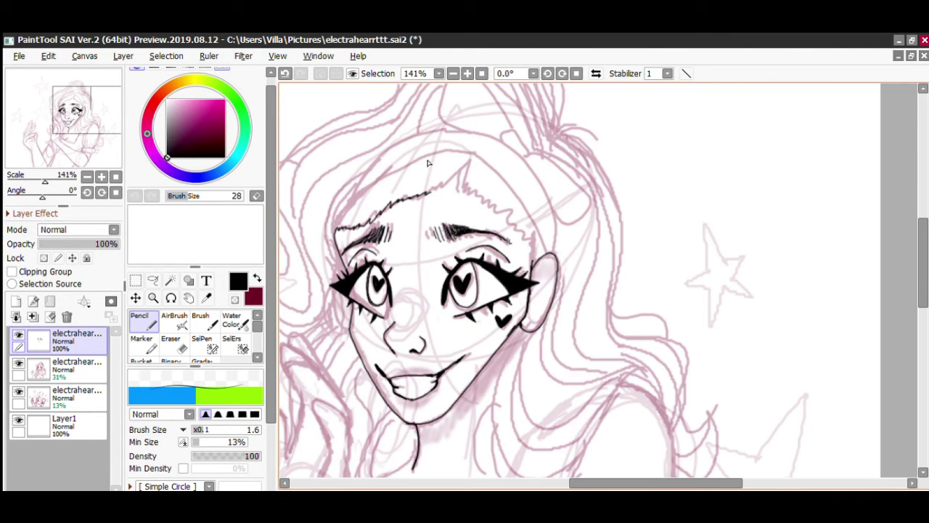
mouse_move(350, 264)
left_mouse_down()
mouse_move(450, 212)
mouse_move(558, 298)
left_mouse_up()
key("bracketright")
left_click_drag(463, 193, 558, 278)
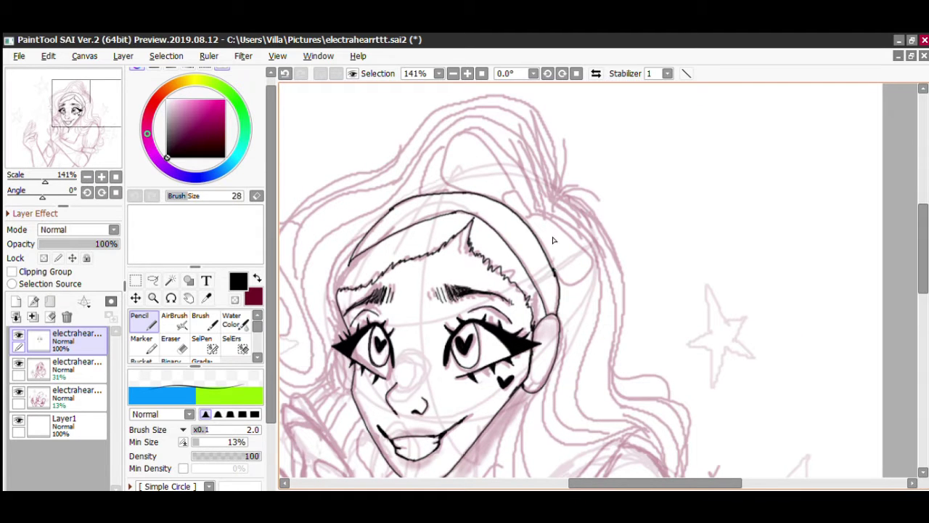
Step: Ink the bow on the headband with its two loops, centre knot and fold lines
left_click_drag(536, 213, 554, 289)
left_click_drag(508, 188, 445, 191)
left_click_drag(505, 170, 492, 195)
left_click_drag(528, 217, 544, 237)
scroll(459, 225, "down", 2)
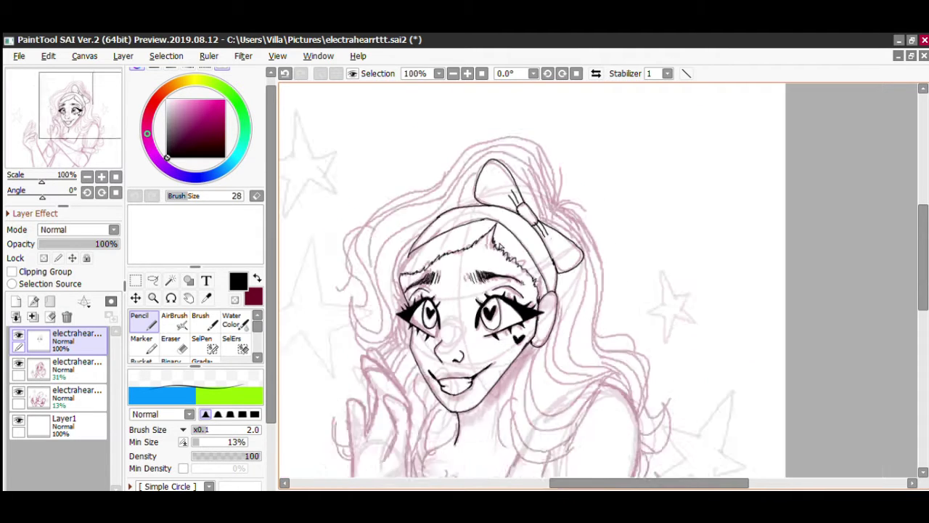
Step: Ink the outer contour of the right-hand hair from the ponytail down to the curled ends beside the arm
scroll(459, 225, "up", 3)
scroll(459, 225, "down", 5)
scroll(467, 207, "up", 5)
mouse_move(462, 134)
left_mouse_down()
mouse_move(528, 149)
mouse_move(621, 376)
left_mouse_up()
scroll(620, 349, "down", 2)
mouse_move(583, 225)
left_mouse_down()
mouse_move(650, 360)
mouse_move(657, 417)
left_mouse_up()
scroll(646, 363, "down", 2)
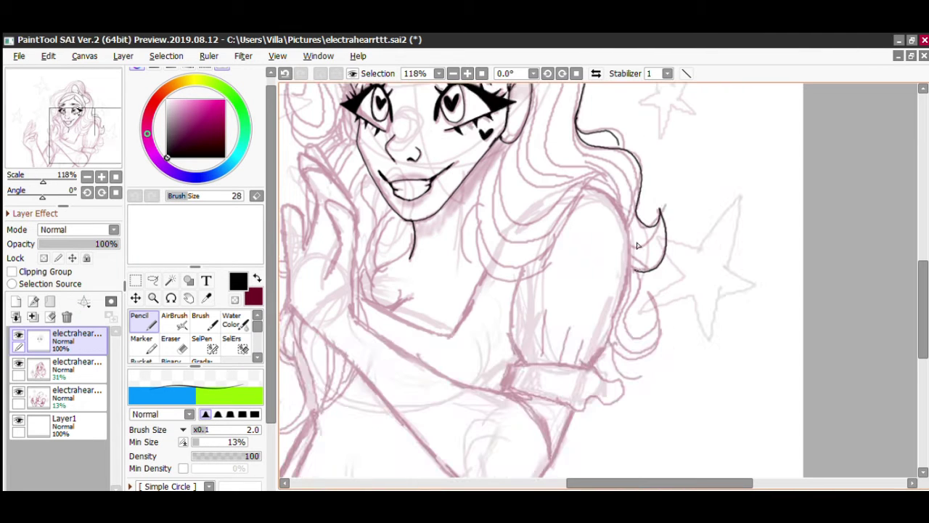
left_click_drag(632, 270, 659, 319)
left_click_drag(649, 294, 610, 345)
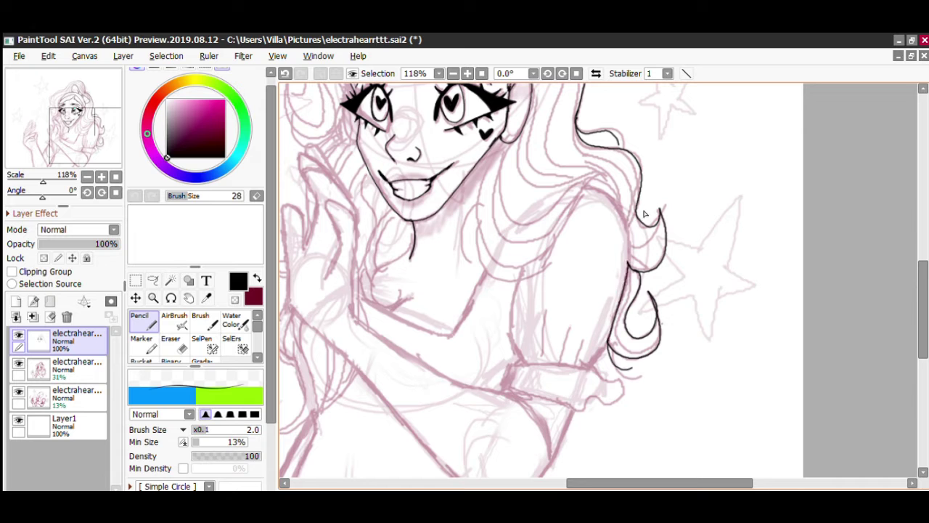
Step: Ink the shoulder curve and the hair outline over the top of the head towards the left-hand curls
scroll(629, 244, "down", 2)
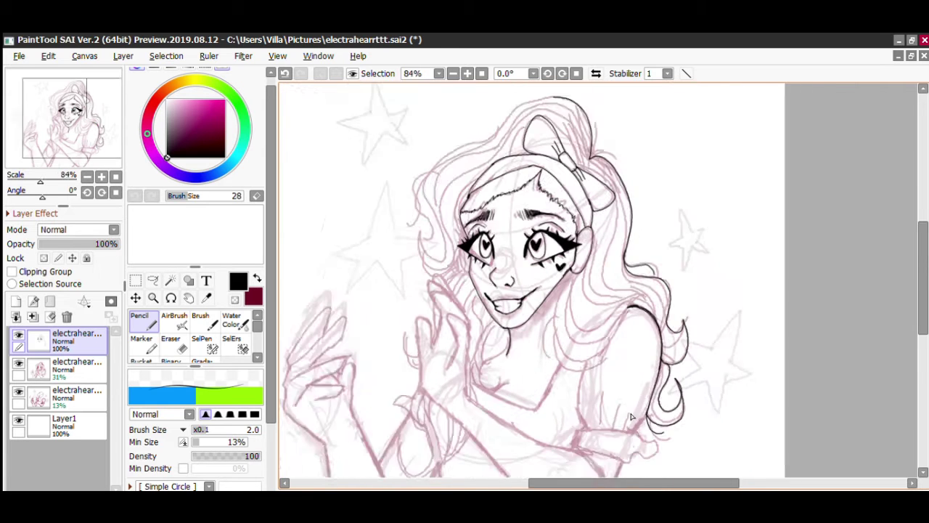
scroll(508, 276, "up", 1)
scroll(529, 97, "up", 2)
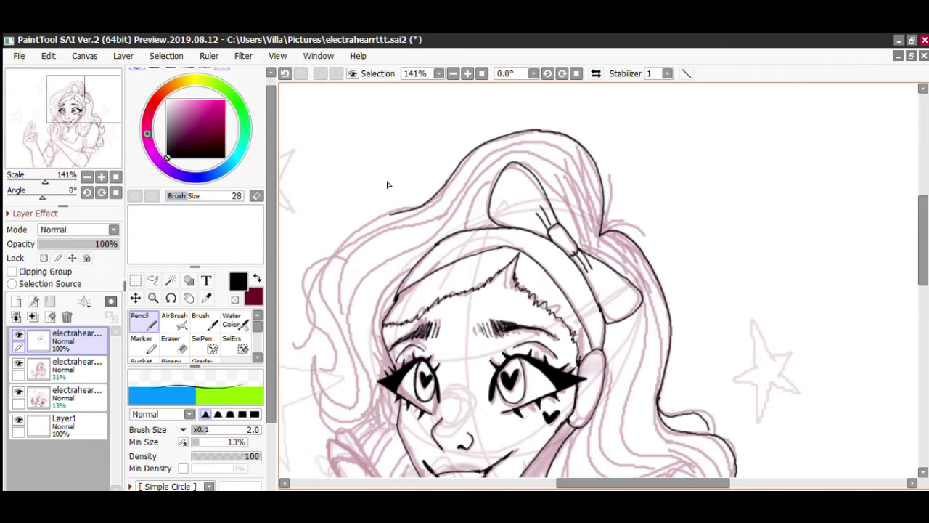
Step: Ink the puff sleeve with its ruffled cuff and the lock of hair falling beside the neck
scroll(334, 342, "down", 3)
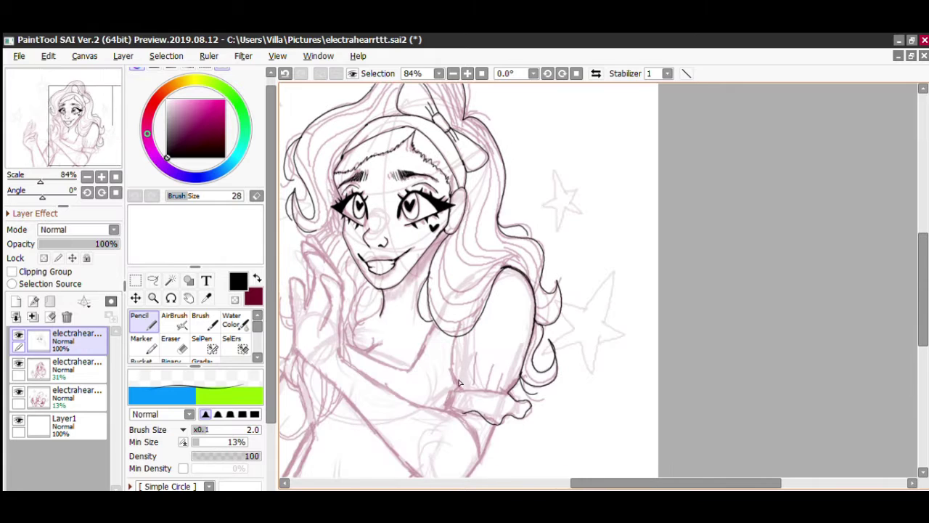
scroll(451, 308, "down", 4)
scroll(426, 294, "up", 3)
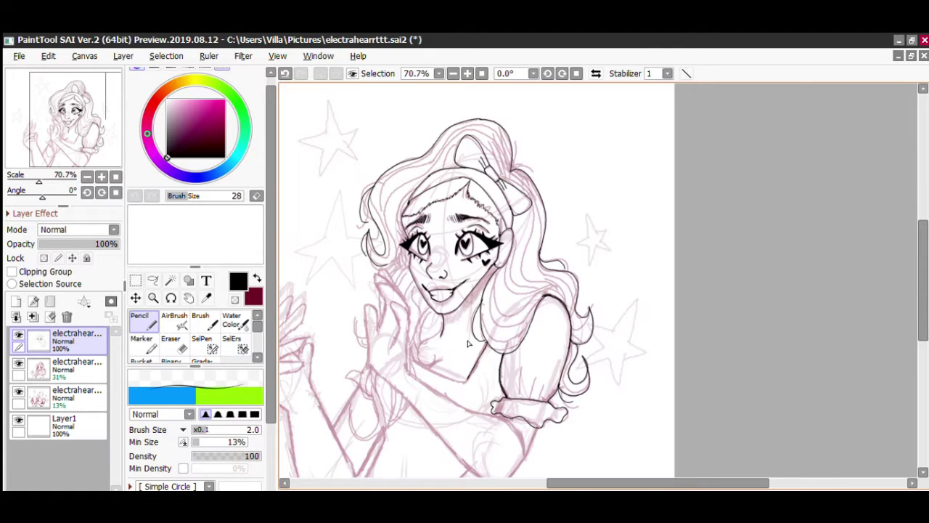
Step: Ink the dress neckline and draw a round earring on the earlobe
key("bracketright")
scroll(472, 254, "up", 7)
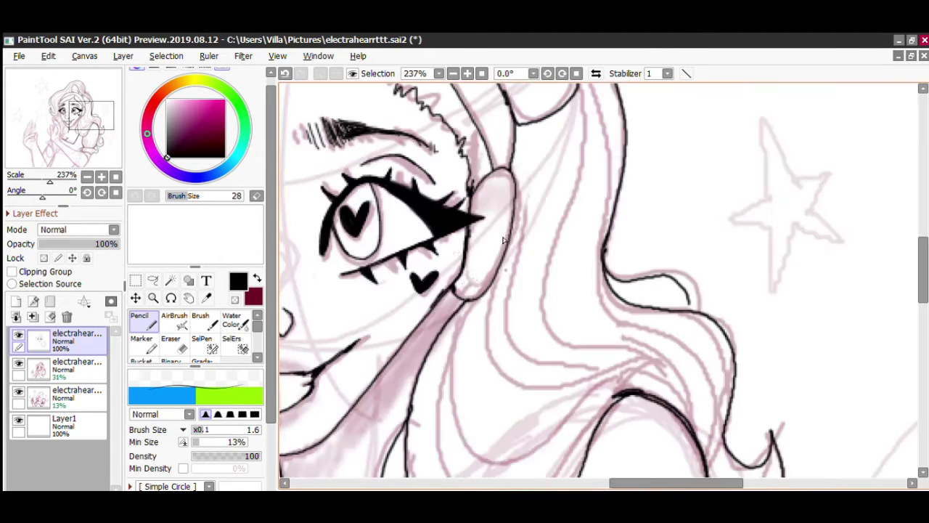
key("e")
key("n")
scroll(476, 283, "down", 7)
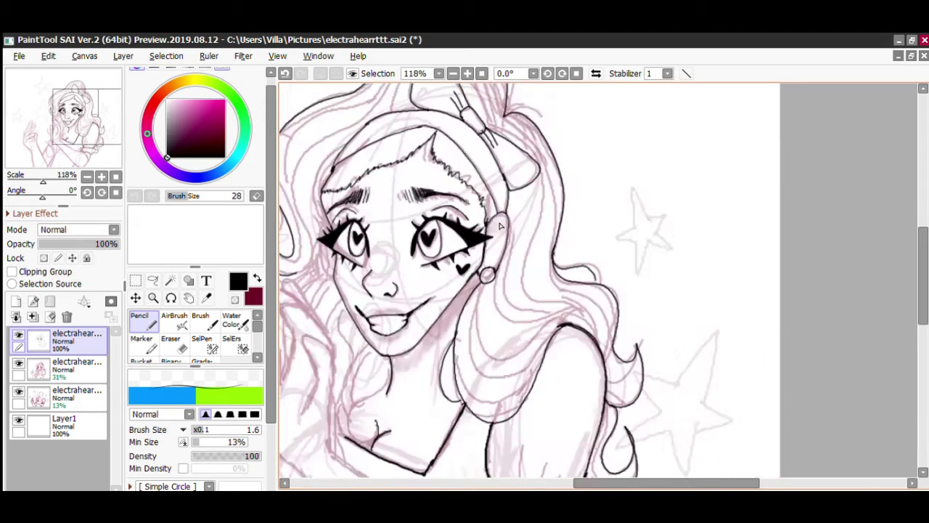
Step: Ink the folded forearm, elbow and short waist line with the Pencil at brush size 2.7
key("bracketright")
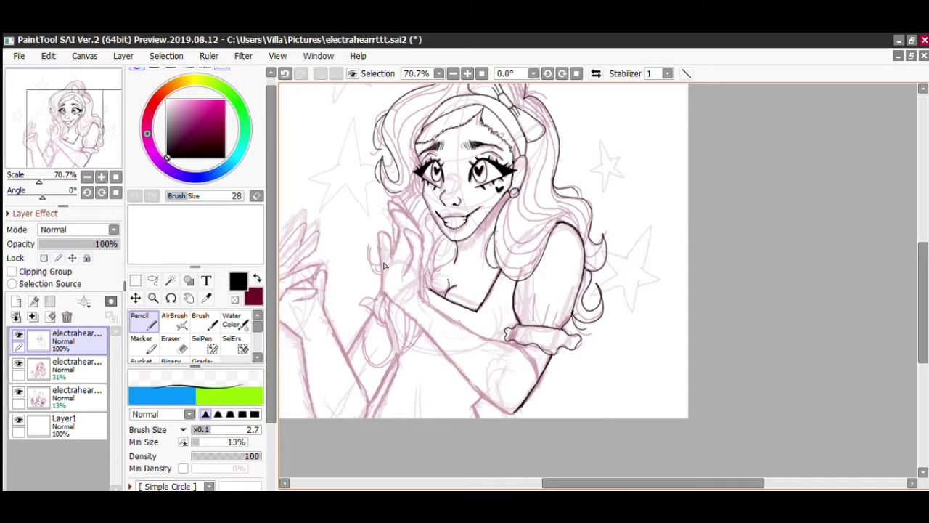
left_click_drag(383, 290, 512, 411)
scroll(508, 308, "up", 4)
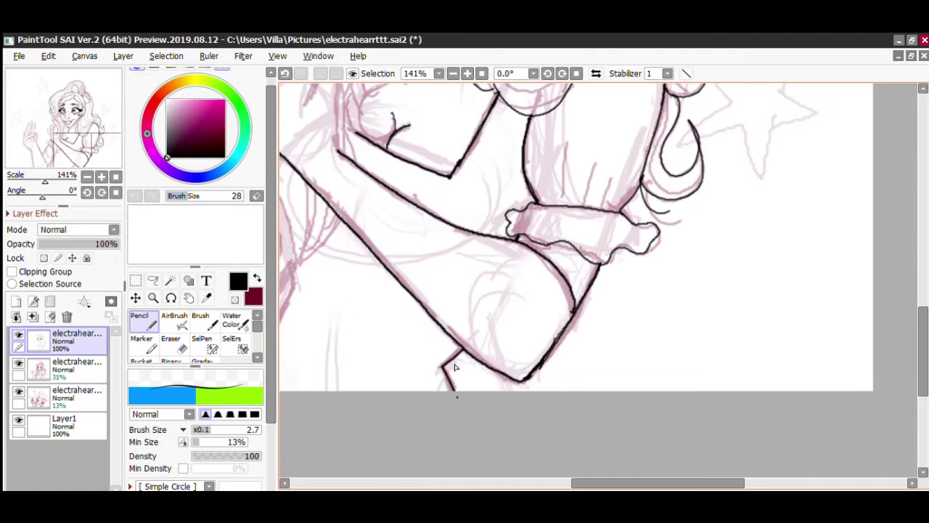
scroll(362, 248, "down", 1)
mouse_move(465, 279)
left_mouse_down()
mouse_move(428, 355)
mouse_move(436, 319)
left_mouse_up()
Step: Ink the palm, thumb and raised fingers of the hand beside the face
key("e")
key("n")
left_click_drag(416, 251, 390, 348)
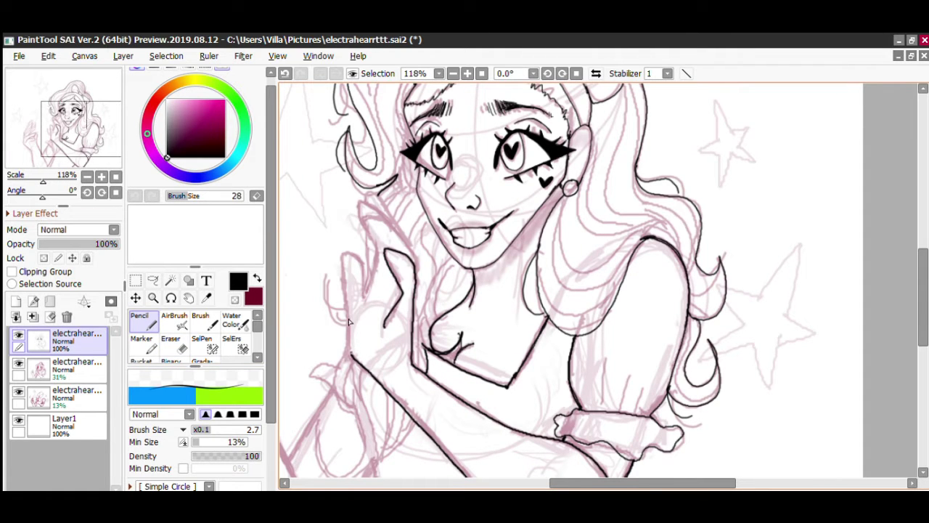
left_click_drag(359, 251, 343, 355)
mouse_move(414, 218)
left_mouse_down()
mouse_move(367, 254)
mouse_move(368, 228)
mouse_move(367, 283)
left_mouse_up()
scroll(367, 283, "down", 4)
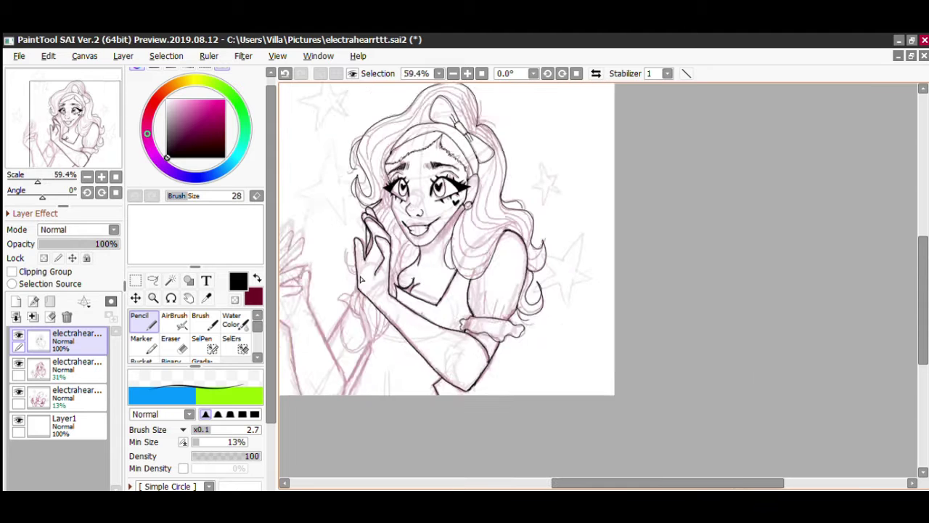
Step: Clean up the hand's lines and ink the hair strands beside it and the large curl hanging below the wrist
scroll(436, 218, "up", 4)
key("e")
key("n")
scroll(441, 202, "down", 1)
scroll(367, 218, "up", 1)
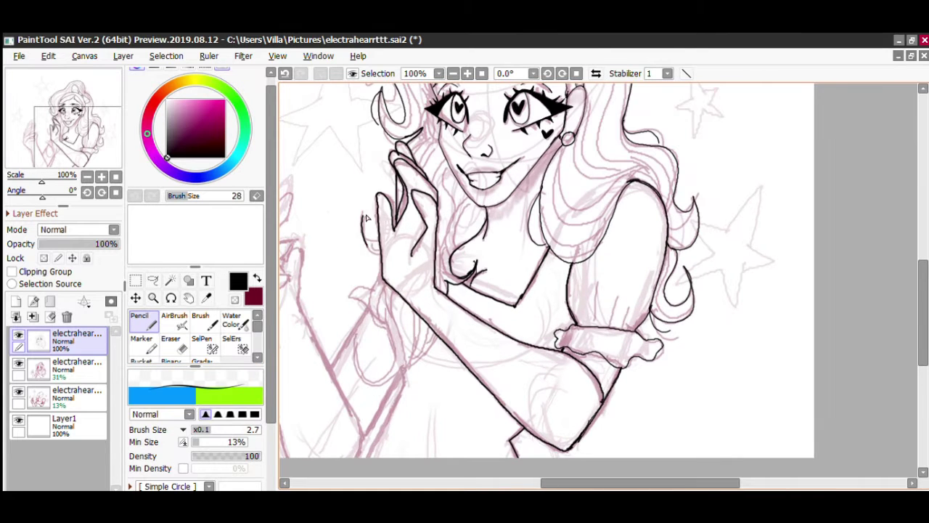
left_click_drag(396, 273, 363, 372)
left_click_drag(360, 332, 435, 385)
left_click_drag(440, 335, 420, 382)
scroll(432, 349, "down", 1)
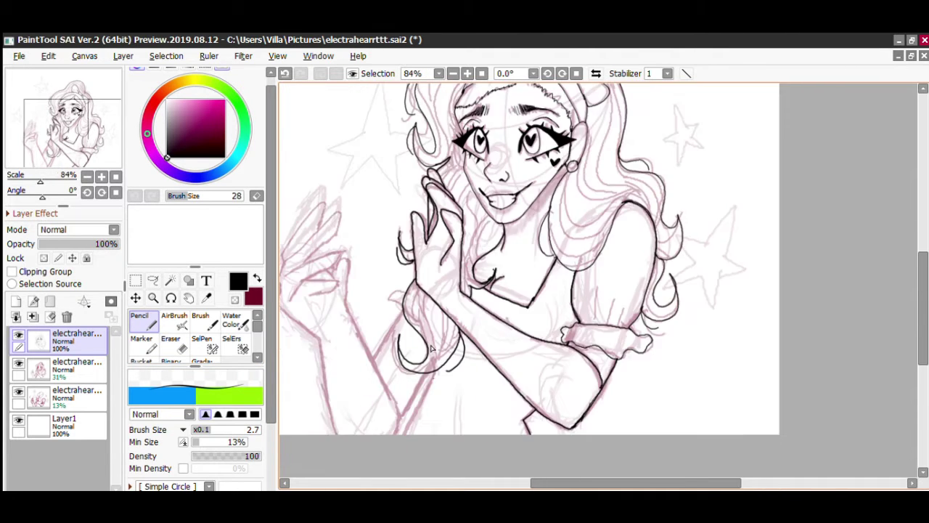
Step: Erase the excess chest curve, then ink the ruffled cuff and the lines of the other arm
key("e")
mouse_move(497, 285)
left_mouse_down()
mouse_move(497, 239)
mouse_move(477, 240)
left_mouse_up()
key("n")
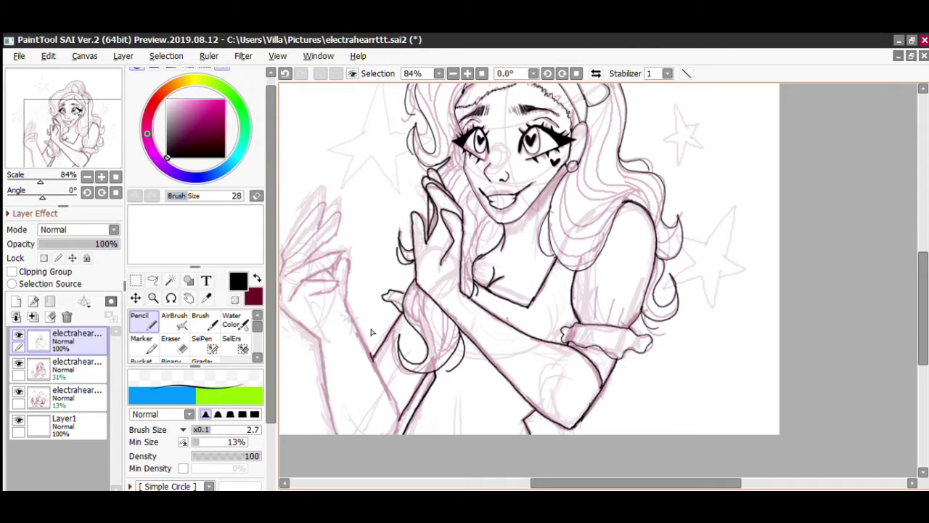
left_click_drag(320, 343, 335, 435)
scroll(343, 226, "down", 1)
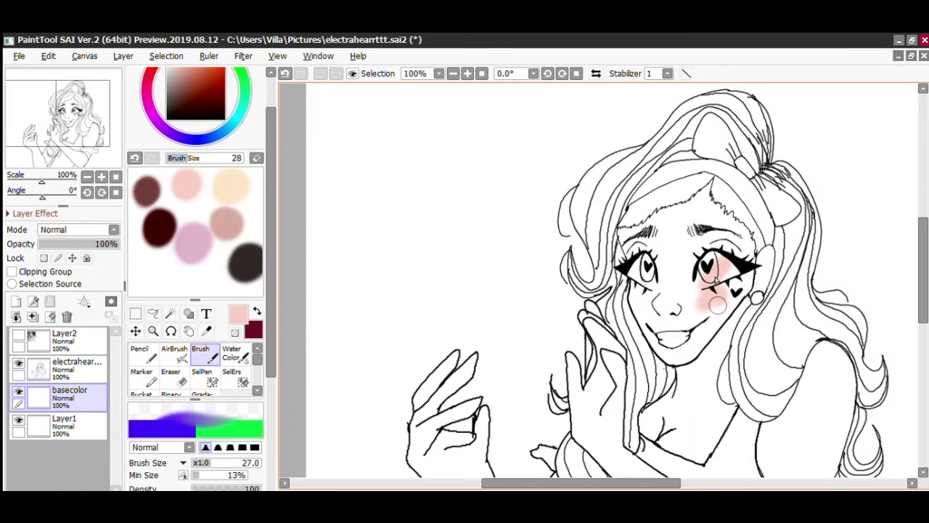
Step: Paint the face, neck and chest in light peach with the Brush on the basecolor layer
mouse_move(716, 281)
left_mouse_down()
mouse_move(687, 175)
mouse_move(636, 240)
mouse_move(654, 341)
mouse_move(637, 286)
left_mouse_up()
key("ctrl+z")
mouse_move(632, 211)
left_mouse_down()
mouse_move(688, 359)
mouse_move(768, 253)
left_mouse_up()
left_click_drag(733, 218, 697, 203)
scroll(653, 291, "down", 1)
left_click_drag(654, 327, 712, 385)
left_click_drag(697, 283, 755, 342)
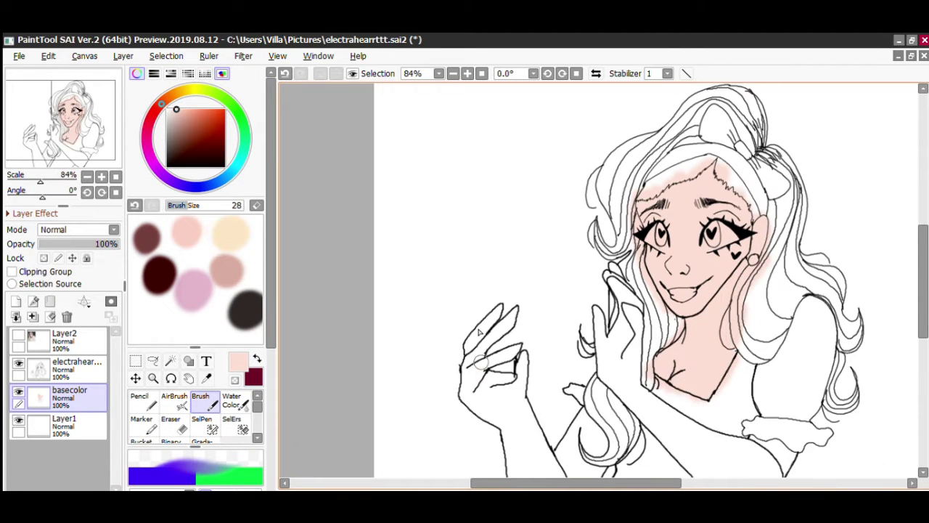
Step: Paint both hands and arms in the same light peach skin colour on the basecolor layer
scroll(526, 344, "down", 3)
mouse_move(508, 305)
left_mouse_down()
mouse_move(464, 406)
mouse_move(567, 406)
mouse_move(523, 320)
mouse_move(581, 348)
mouse_move(559, 356)
left_mouse_up()
scroll(526, 344, "up", 3)
mouse_move(741, 333)
left_mouse_down()
mouse_move(770, 367)
mouse_move(748, 396)
mouse_move(690, 360)
left_mouse_up()
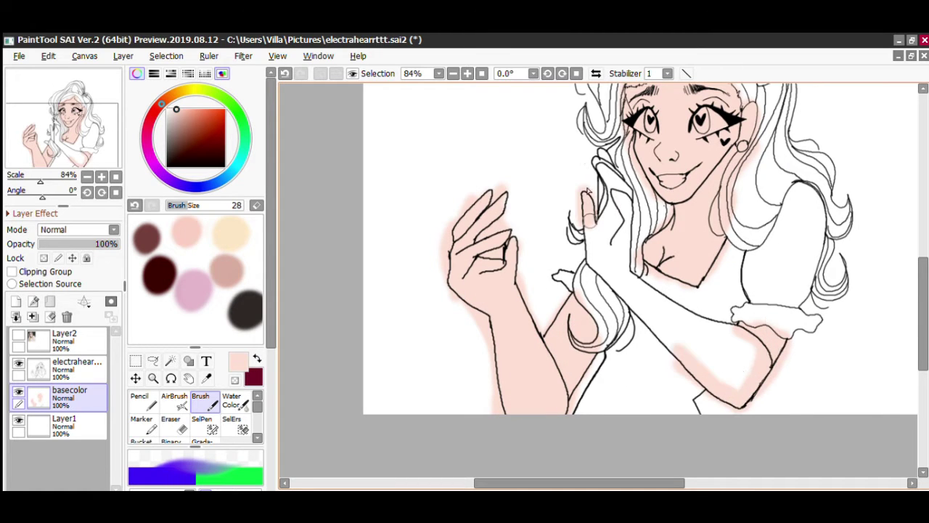
mouse_move(592, 218)
left_mouse_down()
mouse_move(639, 275)
mouse_move(728, 332)
mouse_move(703, 300)
mouse_move(589, 241)
mouse_move(608, 214)
mouse_move(607, 254)
mouse_move(725, 386)
left_mouse_up()
Step: Lasso the skin colour spilling past the right half of the hairline and remove it from the basecolor layer
key("a")
scroll(724, 356, "up", 1)
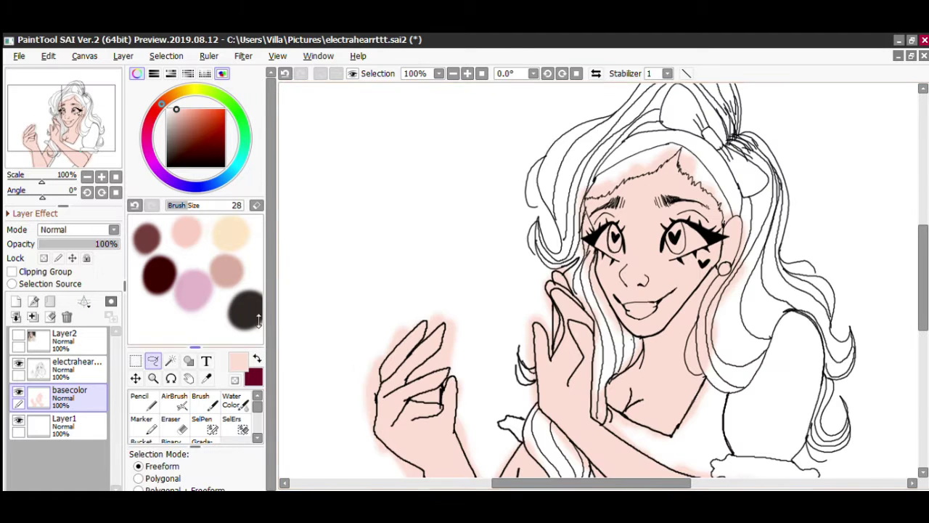
scroll(672, 172, "up", 5)
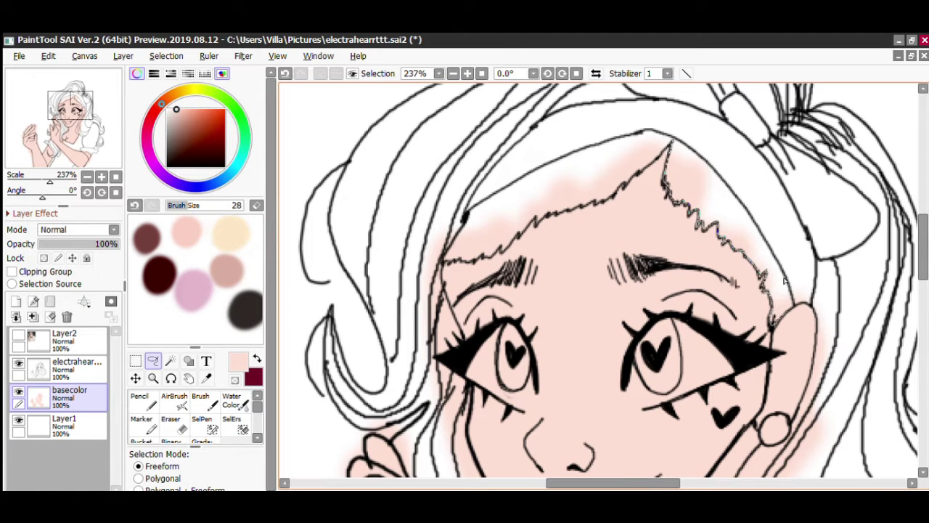
key("b")
key("a")
scroll(690, 222, "down", 4)
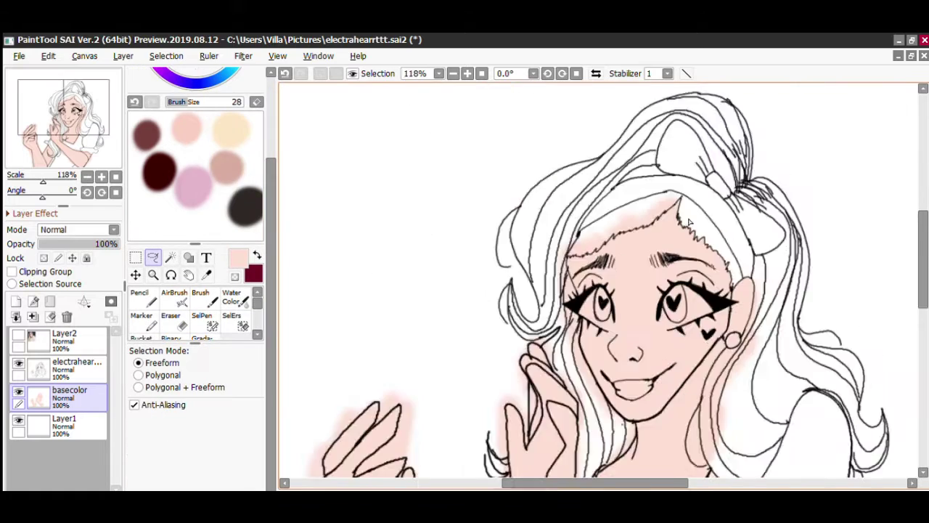
Step: Lasso the skin colour spilling past the ear onto the hair beside the cheek and erase it from the basecolor layer
scroll(690, 222, "up", 6)
mouse_move(559, 344)
left_mouse_down()
mouse_move(734, 116)
mouse_move(639, 124)
left_mouse_up()
key("e")
key("n")
Step: Lasso the skin colour spilling outside the elbow and the lower forearm edge, erase it and clear the selection
scroll(664, 295, "down", 8)
scroll(683, 290, "up", 6)
key("a")
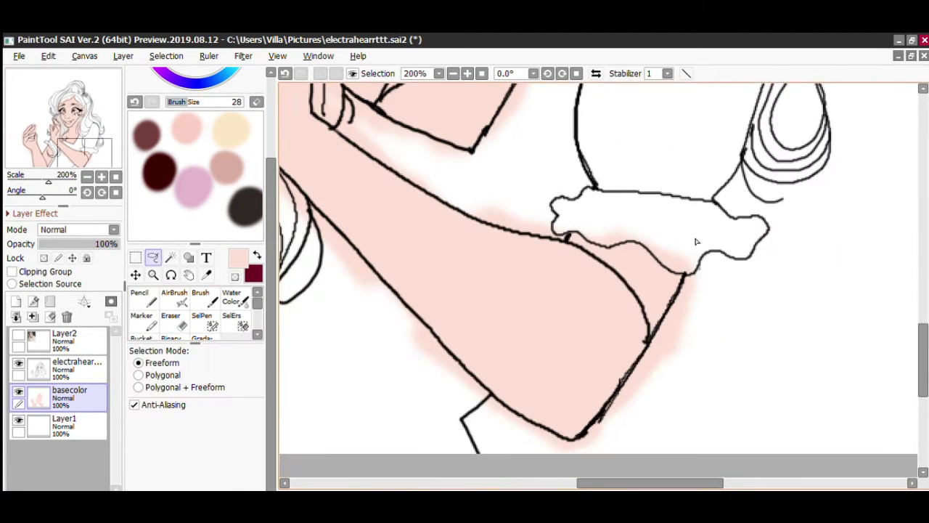
mouse_move(477, 349)
left_mouse_down()
mouse_move(701, 232)
mouse_move(392, 436)
left_mouse_up()
key("e")
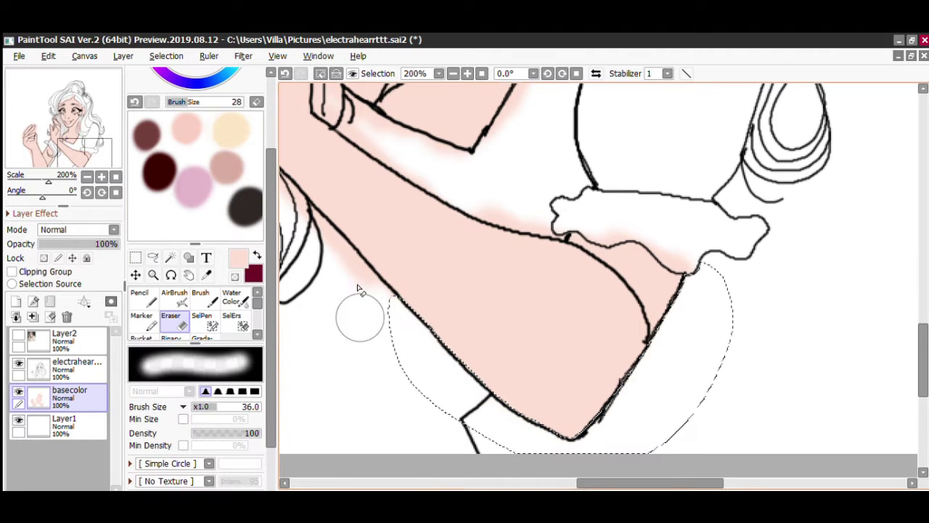
key("ctrl+d")
Step: Lasso and erase the skin colour spilling under the forearm and onto the neighbouring hanging hair lock
key("a")
left_click_drag(302, 192, 411, 327)
key("e")
scroll(599, 269, "up", 5)
key("a")
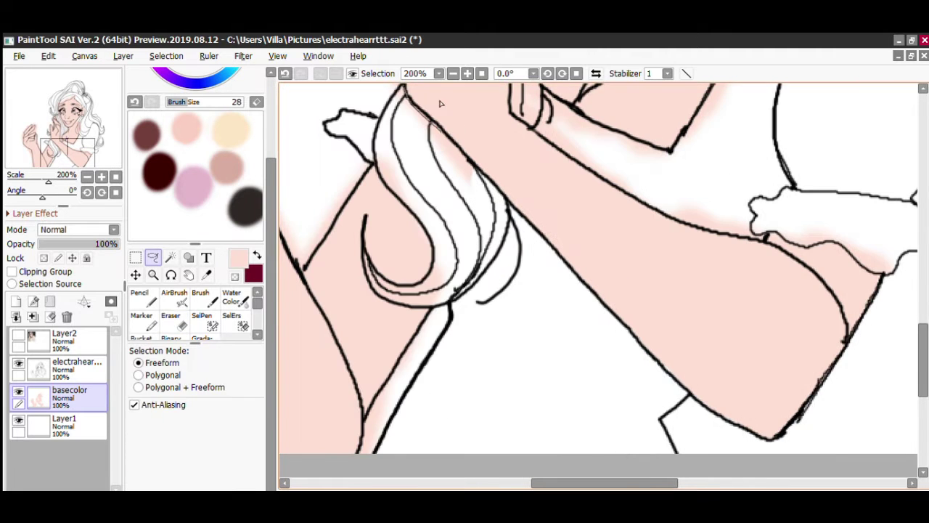
key("e")
Step: Erase the skin colour spilling past the outer edge of the hand held beside the face
scroll(599, 269, "up", 5)
mouse_move(356, 313)
left_mouse_down()
mouse_move(344, 108)
mouse_move(358, 98)
left_mouse_up()
scroll(319, 174, "down", 3)
scroll(319, 174, "up", 3)
Step: Lasso the long hair strands between the raised hand and the neck and erase the skin colour inside them
key("a")
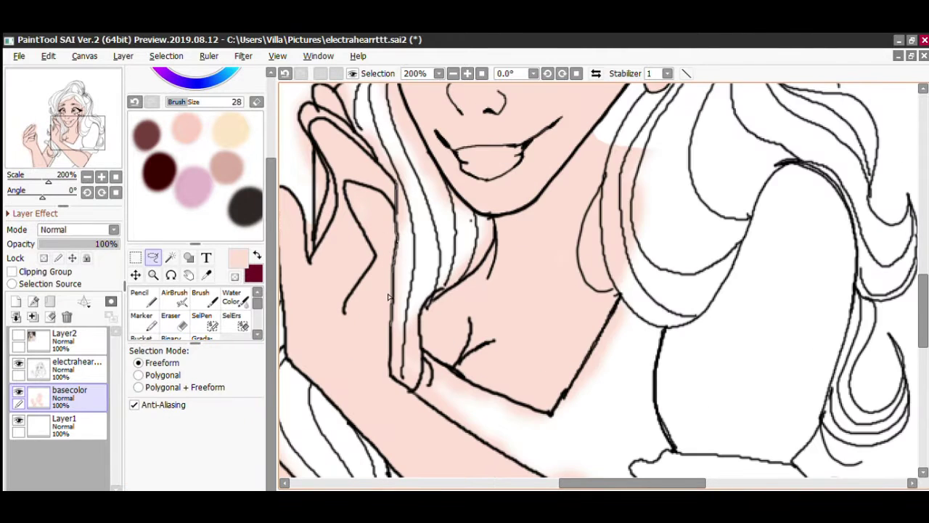
mouse_move(479, 409)
left_mouse_down()
mouse_move(476, 365)
mouse_move(385, 116)
left_mouse_up()
key("e")
mouse_move(403, 152)
left_mouse_down()
mouse_move(523, 442)
mouse_move(508, 406)
left_mouse_up()
Step: Lasso and erase the remaining skin colour on the hair strands beside the chin and raised fingers
scroll(508, 406, "down", 4)
scroll(429, 196, "up", 5)
key("a")
mouse_move(473, 212)
left_mouse_down()
mouse_move(446, 469)
mouse_move(421, 211)
mouse_move(436, 207)
left_mouse_up()
key("e")
left_click_drag(407, 247, 394, 308)
scroll(394, 308, "down", 3)
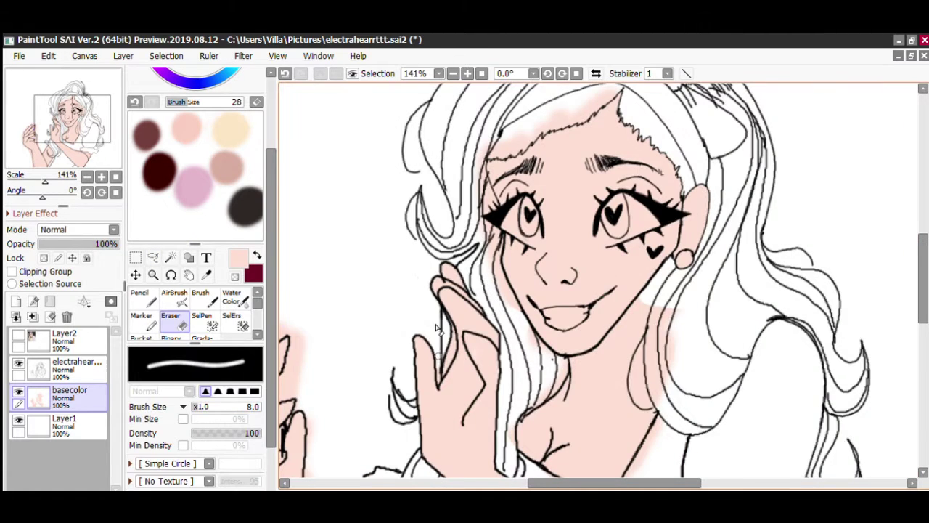
Step: Erase the skin colour spill in the gap between the two forearms
scroll(363, 414, "down", 4)
scroll(363, 414, "up", 4)
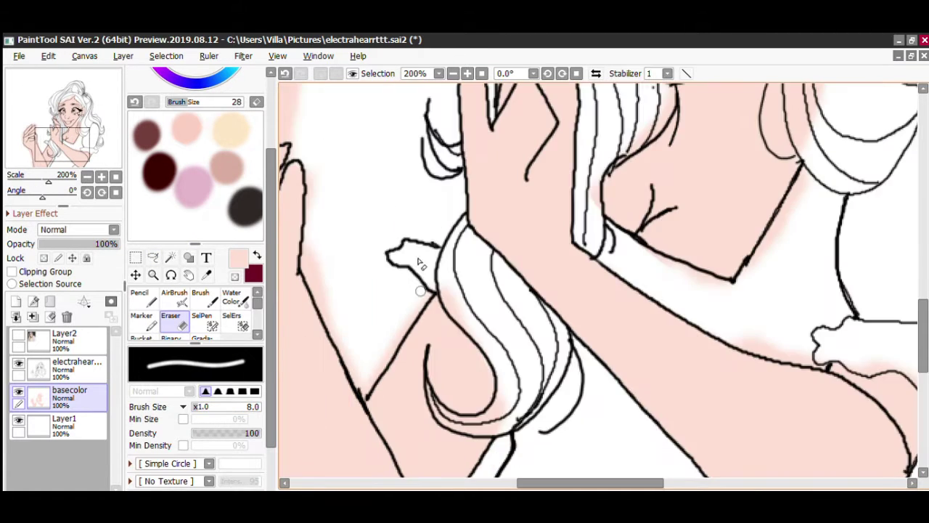
scroll(347, 328, "up", 2)
left_click_drag(347, 328, 359, 342)
scroll(359, 342, "down", 5)
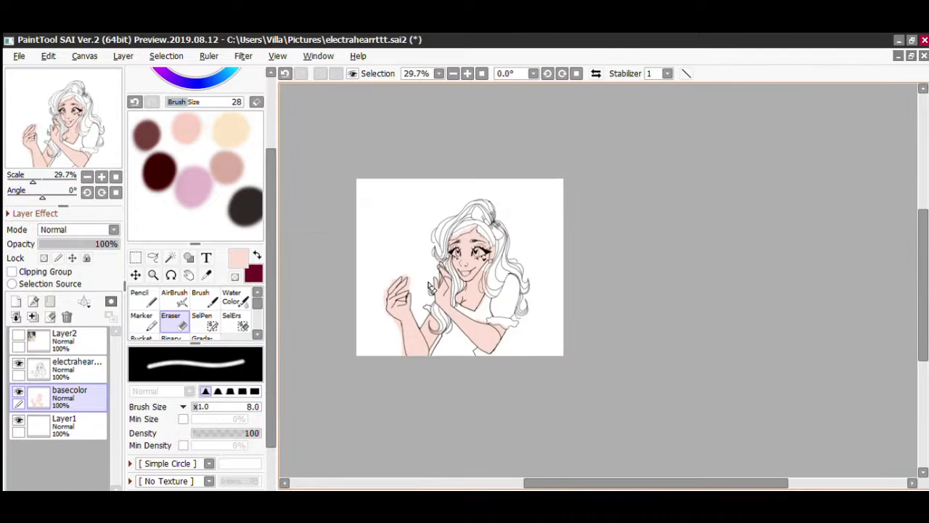
Step: Lasso the skin colour spilling along the outer edge of the far hand, wrist and forearm and erase it
scroll(379, 220, "up", 3)
key("a")
left_click_drag(428, 324, 363, 119)
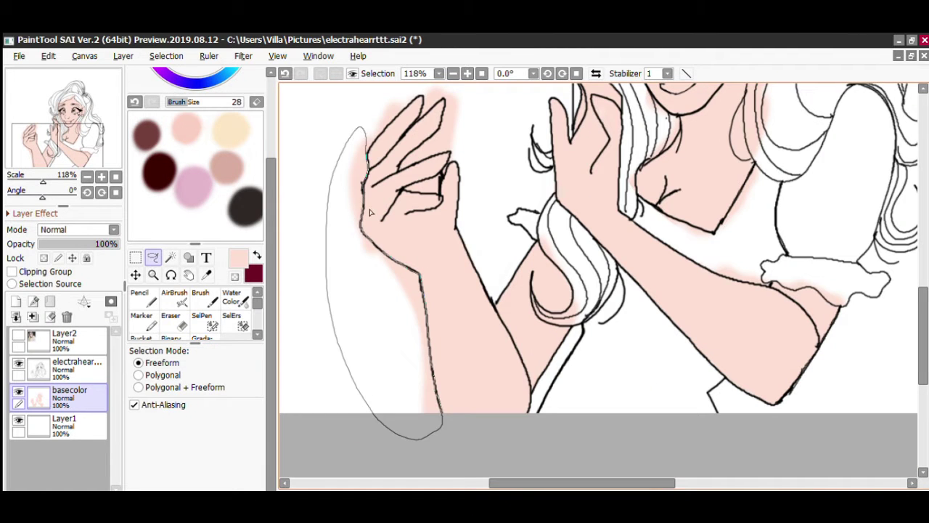
left_click_drag(370, 212, 411, 270)
key("e")
key("a")
Step: Lasso the skin colour around the far hand's fingertips, erase it and clear the selection
scroll(336, 225, "up", 2)
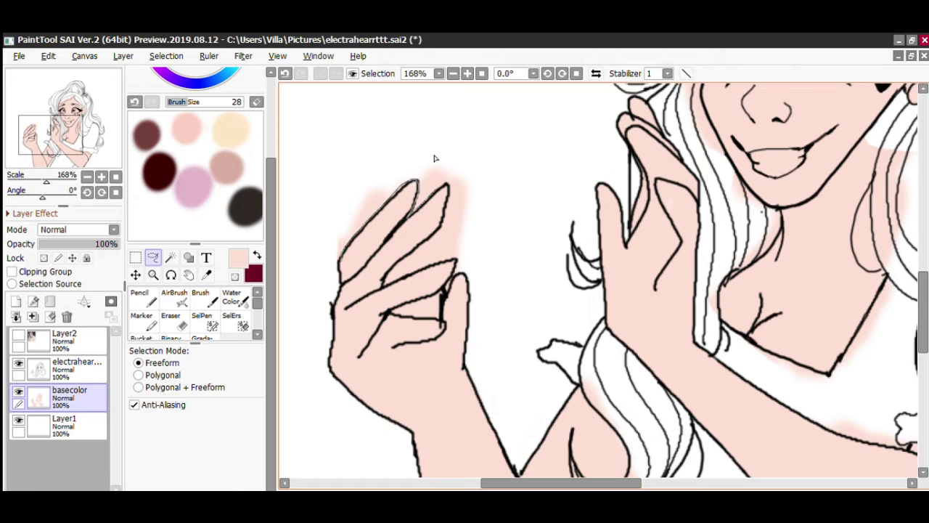
mouse_move(440, 229)
left_mouse_down()
mouse_move(446, 135)
mouse_move(413, 224)
left_mouse_up()
key("e")
key("ctrl+d")
scroll(413, 224, "up", 3)
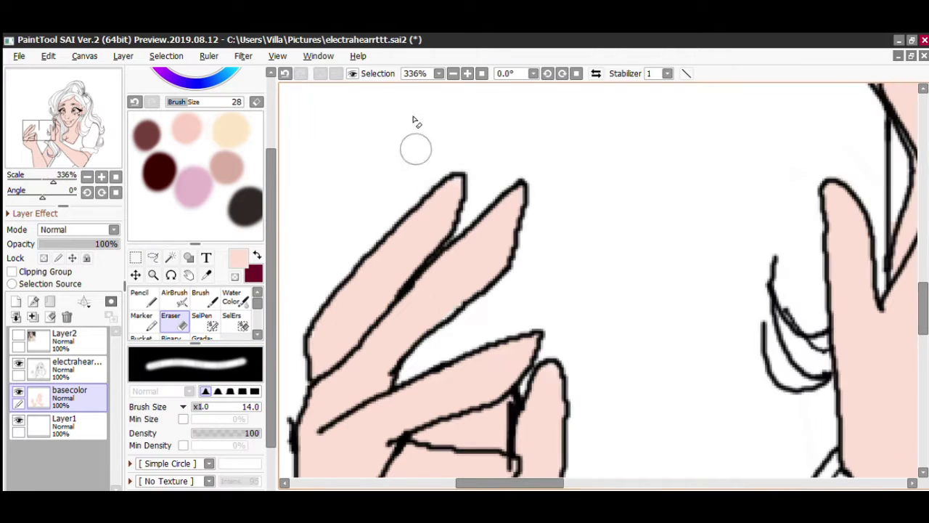
Step: Sample the cream swatch and paint the hair strand behind the ear with the Pencil on the basecolor layer
key("n")
scroll(359, 247, "down", 9)
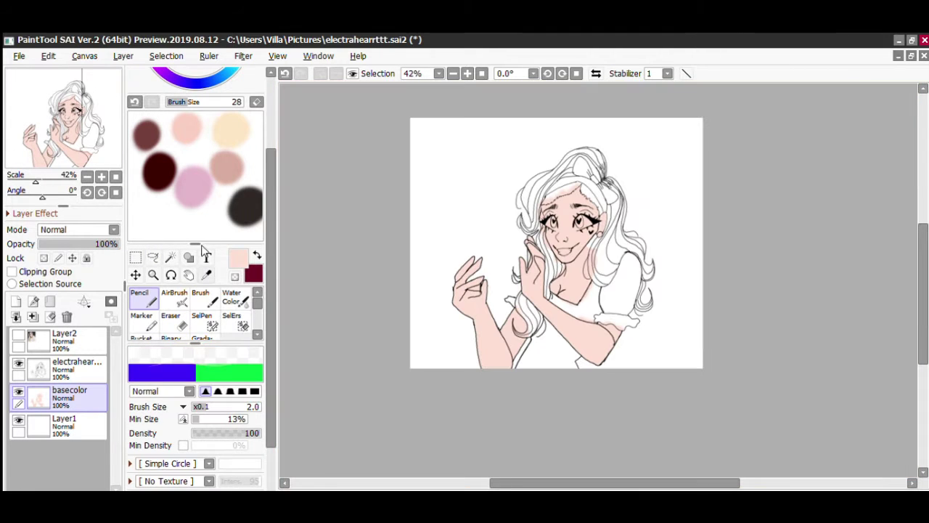
left_click(206, 274)
left_click(231, 131)
scroll(273, 120, "up", 3)
key("n")
scroll(611, 202, "up", 9)
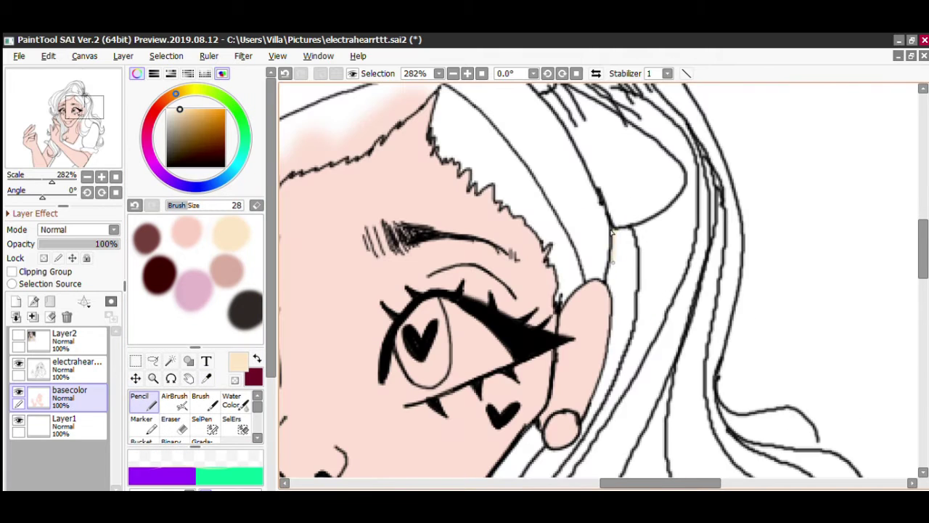
left_click_drag(614, 218, 675, 173)
scroll(675, 173, "down", 3)
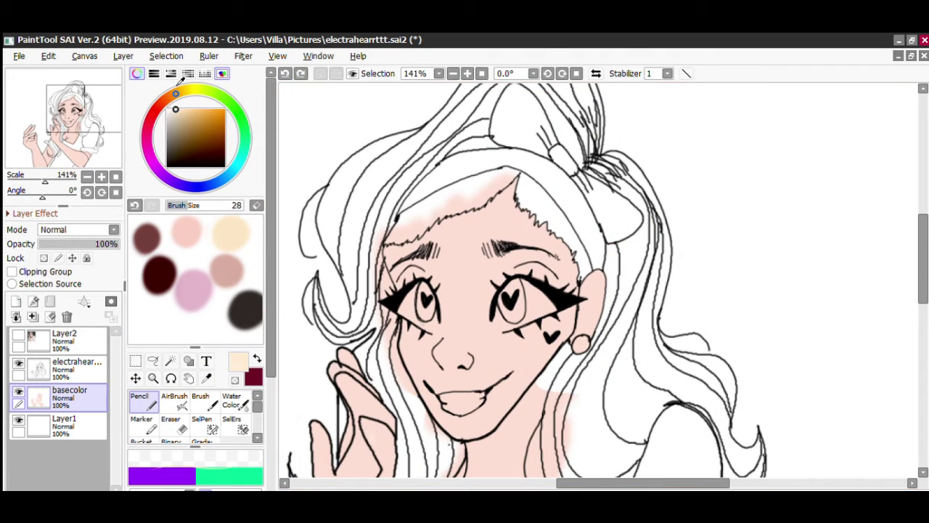
Step: Fill the unpainted skin gap below the jaw with light peach and paint the hair strand below the ear cream
scroll(609, 348, "up", 3)
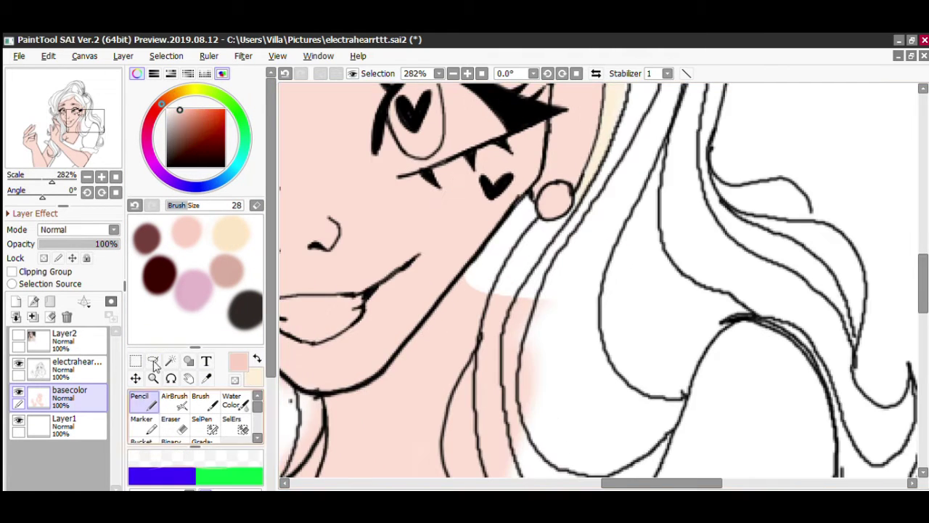
key("x")
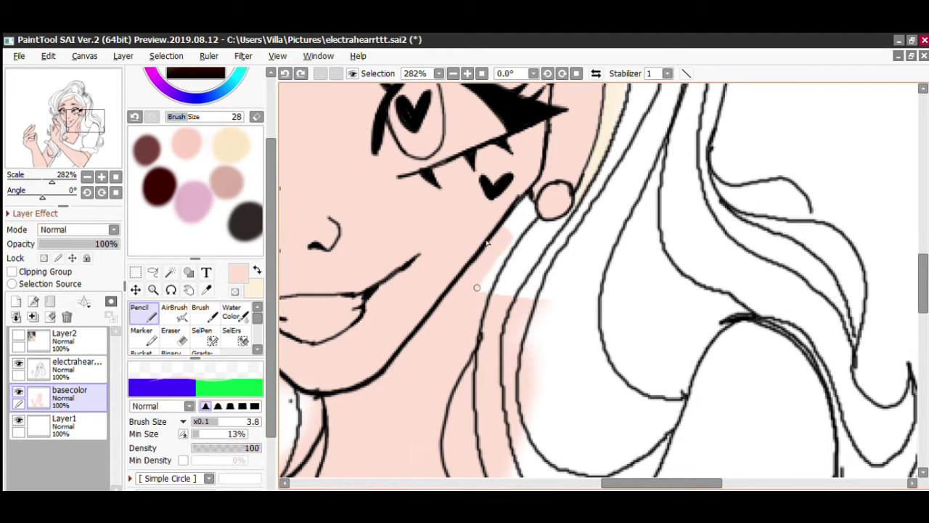
scroll(501, 267, "up", 2)
left_click_drag(508, 279, 454, 407)
mouse_move(560, 225)
left_mouse_down()
mouse_move(472, 392)
mouse_move(501, 407)
left_mouse_up()
scroll(494, 349, "down", 3)
Step: Lasso the large hair section in front of the shoulder, fill it with cream and clear the selection
scroll(427, 324, "up", 2)
key("l")
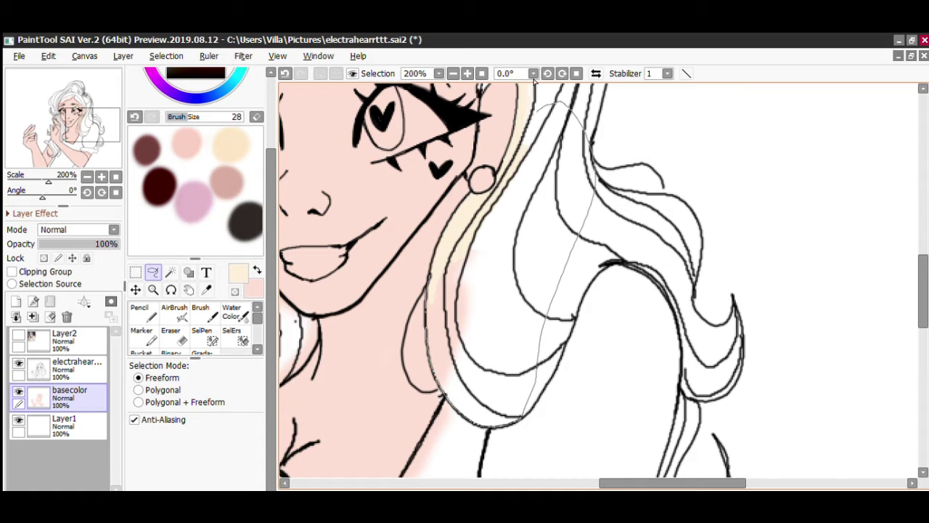
key("n")
key("ctrl+f")
key("ctrl+d")
scroll(485, 393, "down", 2)
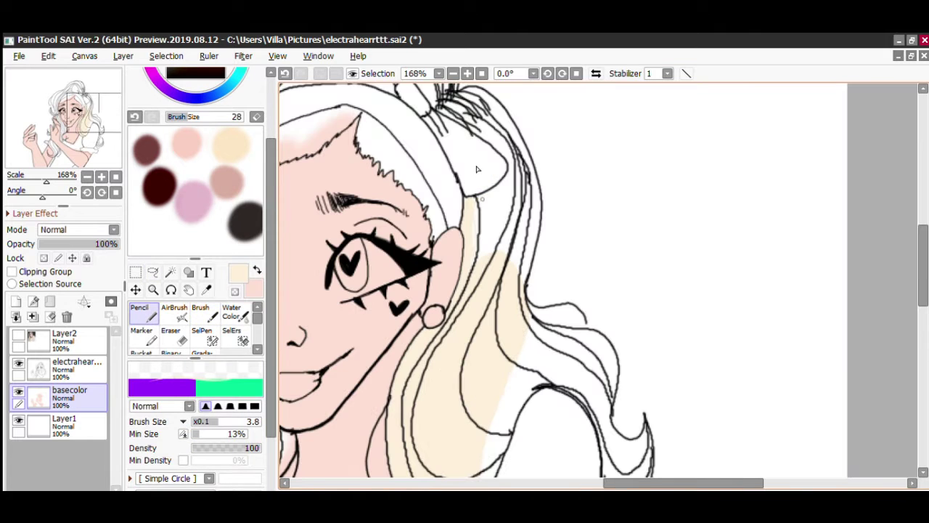
Step: Paint the outer curls hanging behind the shoulder cream with the Brush
key("b")
scroll(501, 251, "down", 1)
left_click_drag(508, 294, 548, 424)
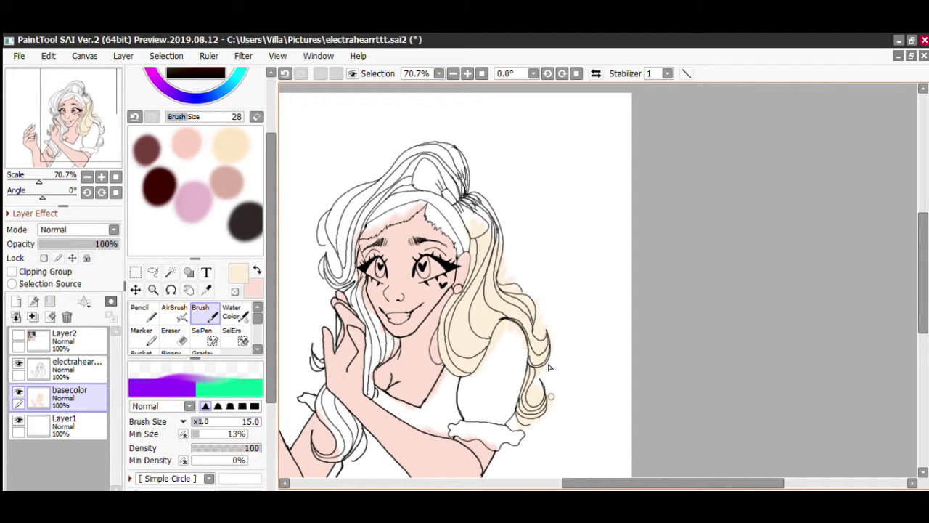
Step: Paint the ponytail, the bow and the swept hair at the crown cream with the Brush
scroll(430, 156, "up", 2)
mouse_move(538, 305)
left_mouse_down()
mouse_move(473, 116)
mouse_move(436, 191)
mouse_move(378, 116)
left_mouse_up()
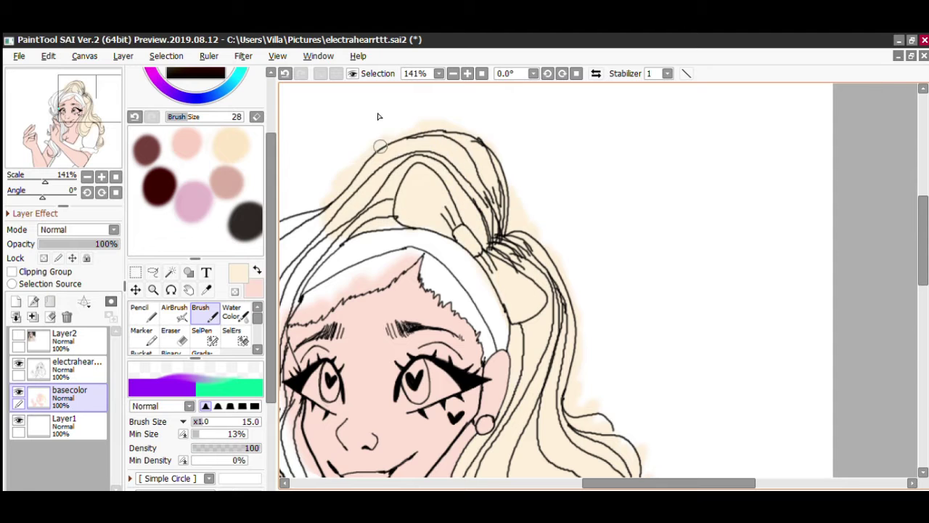
scroll(332, 196, "up", 1)
mouse_move(332, 196)
left_mouse_down()
mouse_move(327, 218)
mouse_move(405, 185)
left_mouse_up()
Step: Lasso the unpainted hair strands beside the temple and fill them with cream
left_click(153, 272)
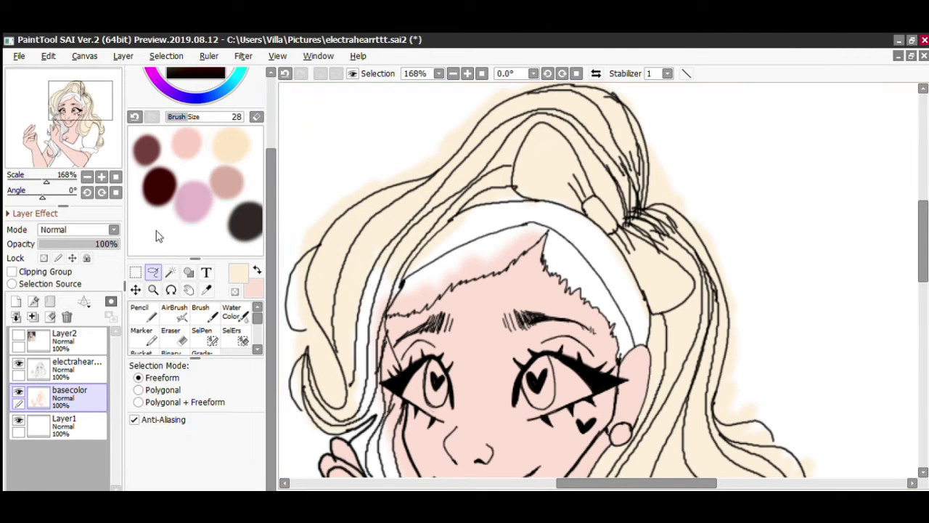
scroll(367, 267, "up", 4)
left_click_drag(305, 416, 406, 218)
key("n")
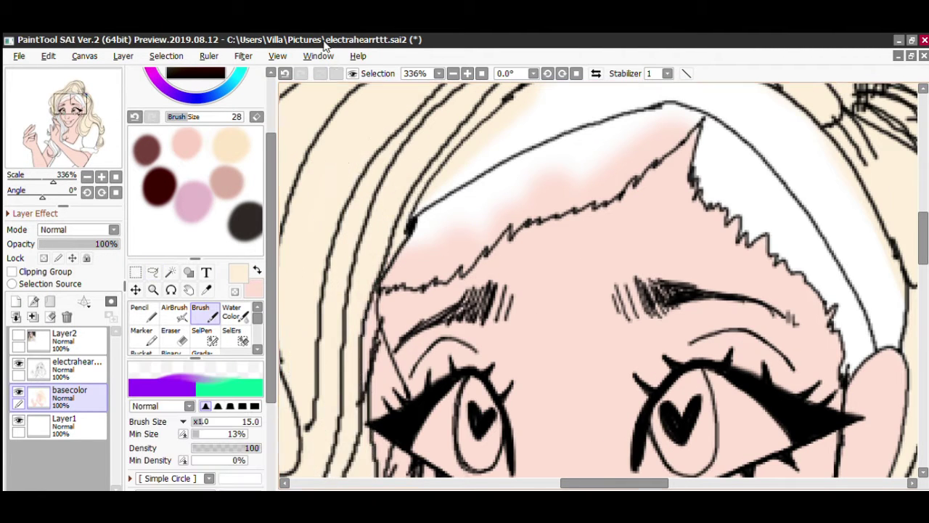
scroll(462, 237, "down", 1)
Step: Paint the hair lock hanging below the raised hand cream
scroll(464, 377, "down", 10)
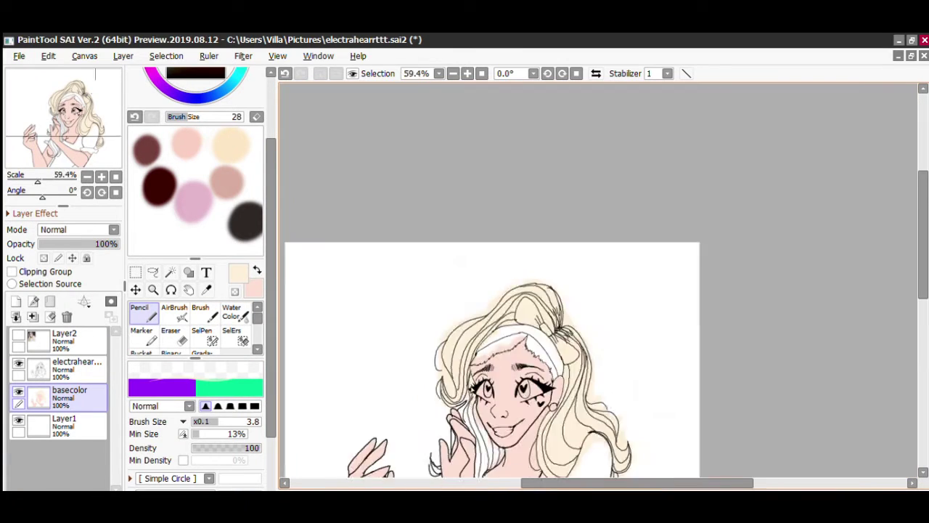
scroll(453, 290, "up", 8)
scroll(506, 421, "down", 1)
key("b")
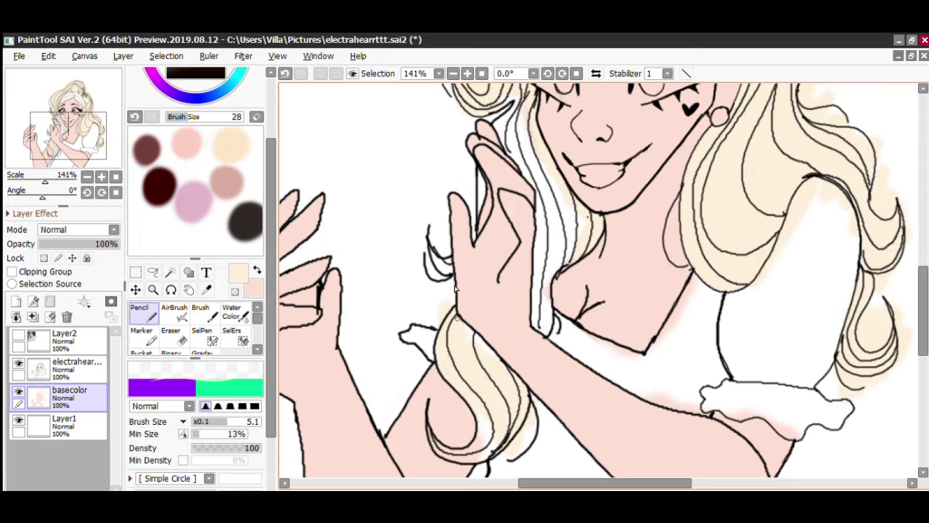
Step: Lasso the curled end of the hanging hair lock and fill it with cream
scroll(472, 334, "up", 3)
key("l")
mouse_move(613, 348)
left_mouse_down()
mouse_move(546, 253)
mouse_move(552, 276)
left_mouse_up()
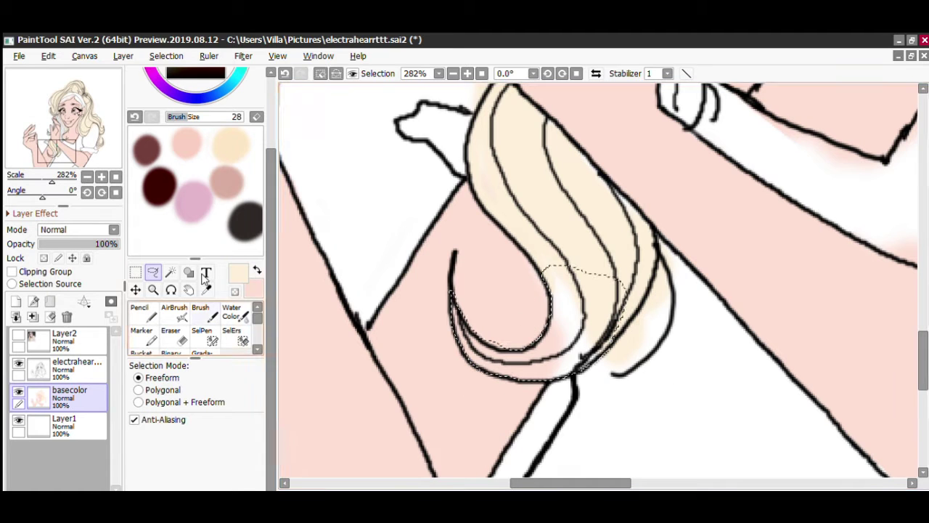
key("n")
Step: Paint the long white hair strands between the raised hand and the face cream with the Pencil
key("Home")
key("x")
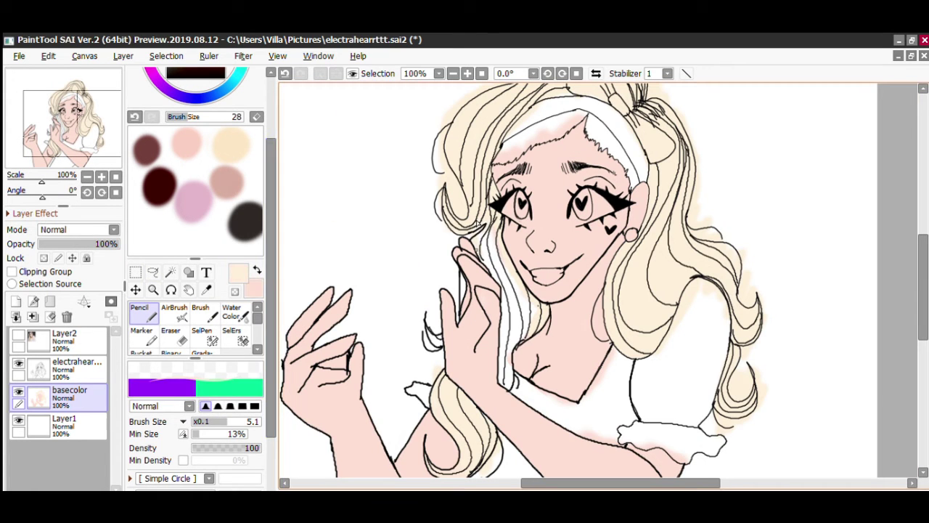
left_click_drag(508, 281, 516, 341)
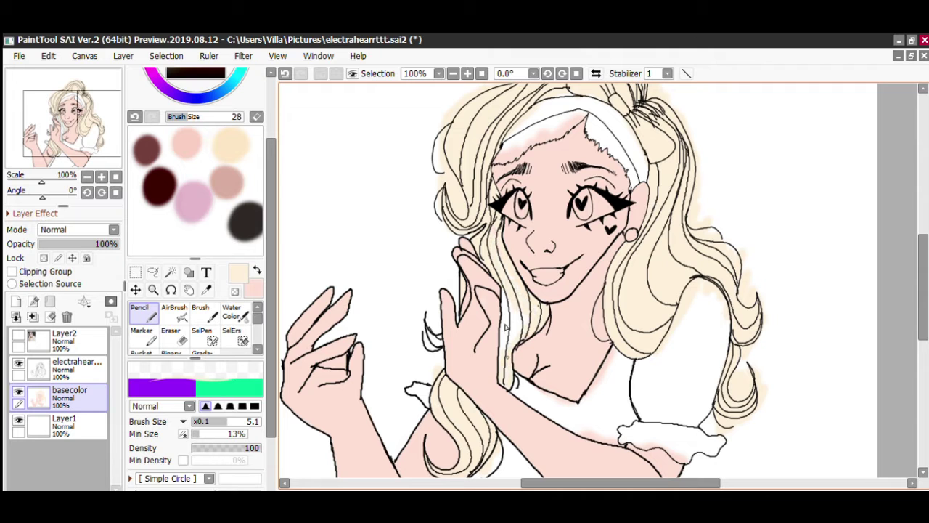
Step: On a color2nd layer above basecolor, paint the inner edge of the puffed sleeve light pink with the Pencil
scroll(501, 262, "down", 4)
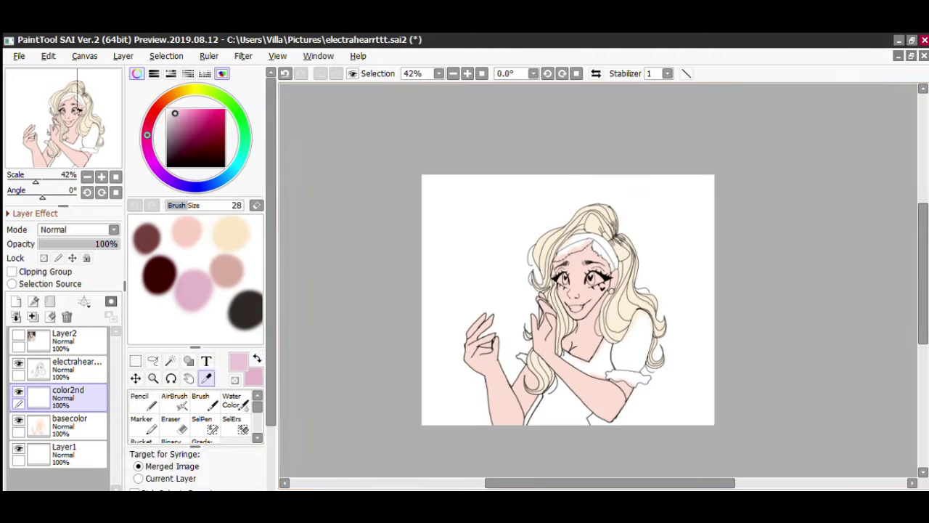
scroll(621, 293, "up", 4)
mouse_move(705, 165)
left_mouse_down()
mouse_move(632, 363)
mouse_move(719, 185)
mouse_move(661, 319)
mouse_move(699, 185)
left_mouse_up()
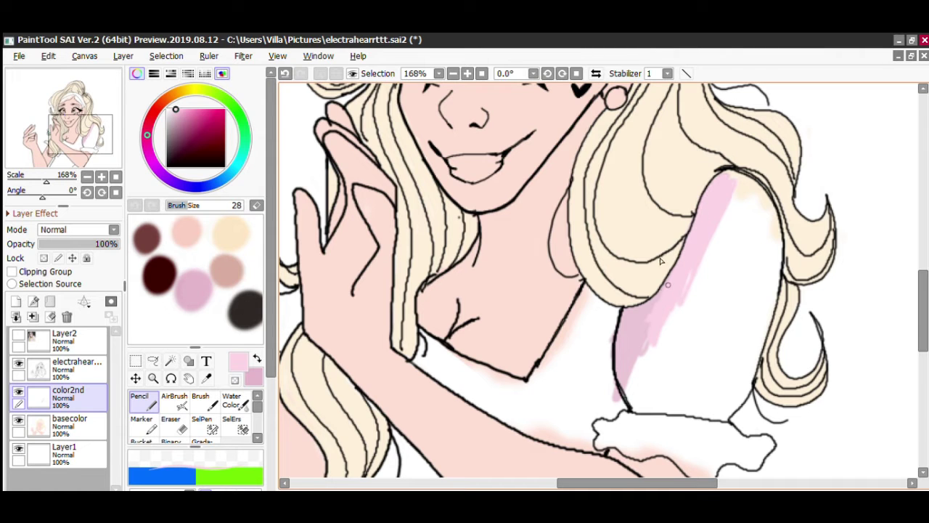
mouse_move(607, 331)
left_mouse_down()
mouse_move(656, 305)
mouse_move(626, 340)
mouse_move(647, 417)
left_mouse_up()
scroll(664, 186, "up", 2)
Step: Lasso the lower part of the puffed sleeve and fill it with light pink using the Brush
key("l")
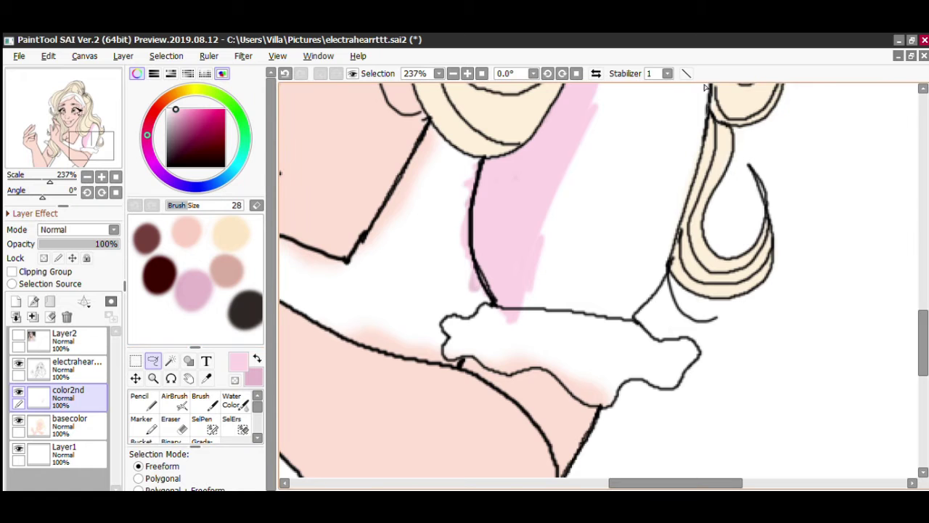
left_click_drag(575, 290, 509, 309)
key("b")
mouse_move(552, 145)
left_mouse_down()
mouse_move(614, 253)
mouse_move(675, 305)
left_mouse_up()
scroll(676, 305, "down", 3)
left_click_drag(654, 251, 683, 269)
scroll(537, 385, "up", 5)
Step: Lasso the ruffled sleeve cuff, fill it with light pink and clear the selection
key("l")
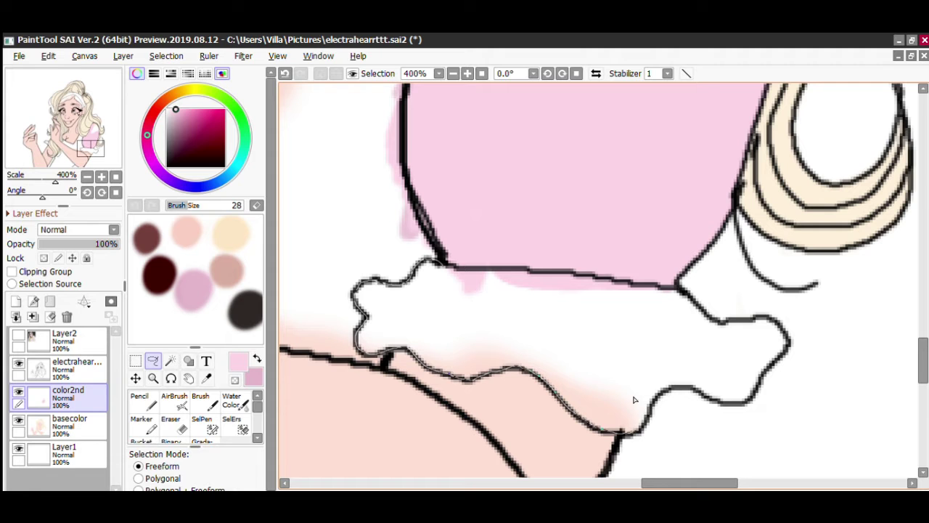
left_click_drag(703, 283, 693, 291)
key("b")
left_click_drag(377, 305, 685, 436)
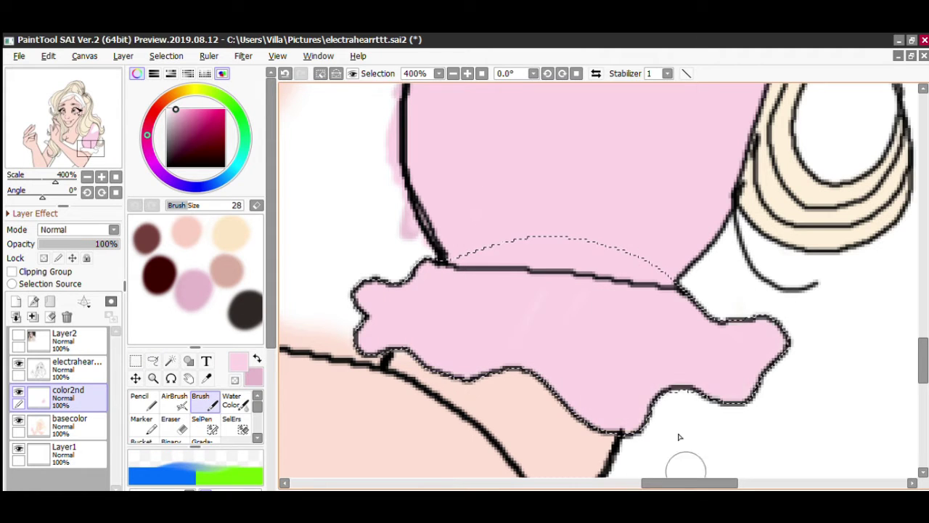
key("ctrl+d")
scroll(742, 128, "down", 4)
scroll(742, 128, "up", 2)
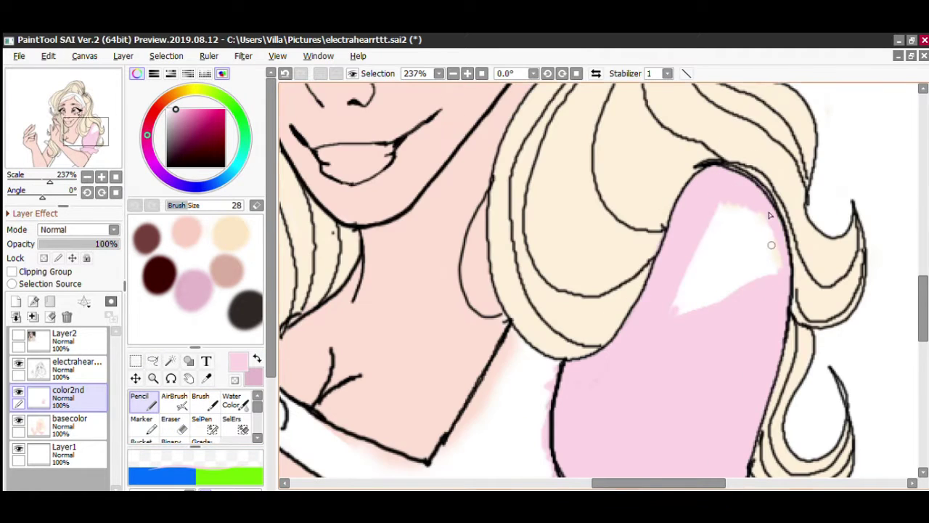
Step: Repaint the inner side of the puffed sleeve and cover the upper bodice with a paler pink using the Pencil
mouse_move(771, 215)
left_mouse_down()
mouse_move(655, 299)
mouse_move(704, 230)
mouse_move(599, 424)
mouse_move(572, 364)
mouse_move(578, 447)
mouse_move(507, 308)
left_mouse_up()
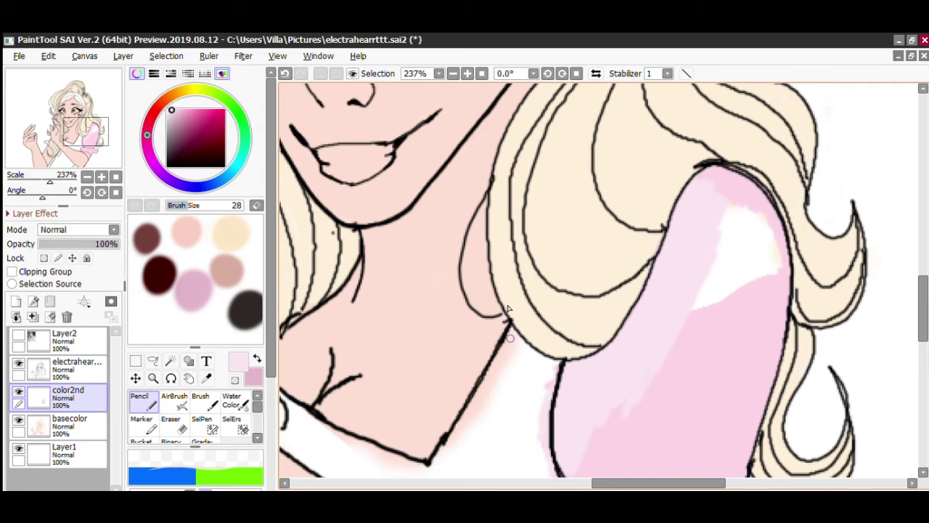
left_click_drag(581, 341, 479, 160)
mouse_move(338, 305)
left_mouse_down()
mouse_move(418, 226)
mouse_move(468, 261)
left_mouse_up()
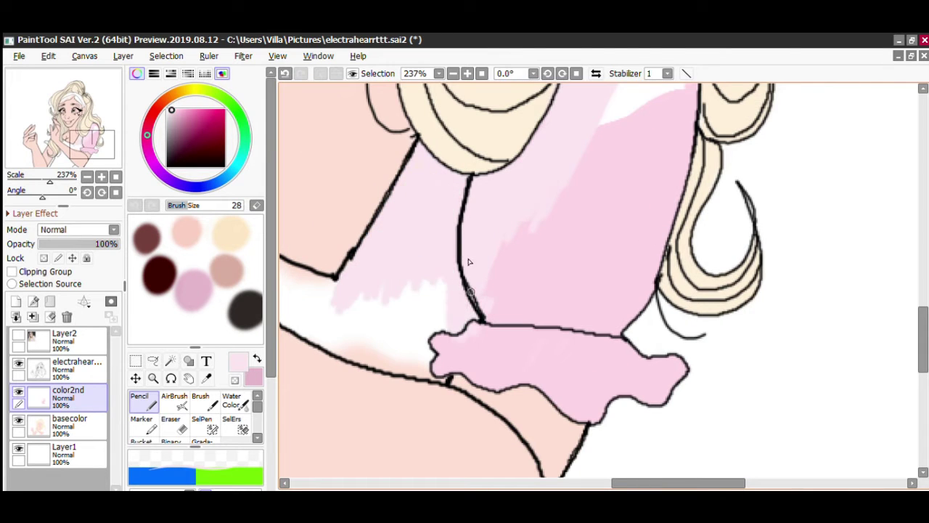
scroll(443, 336, "down", 7)
scroll(325, 253, "up", 5)
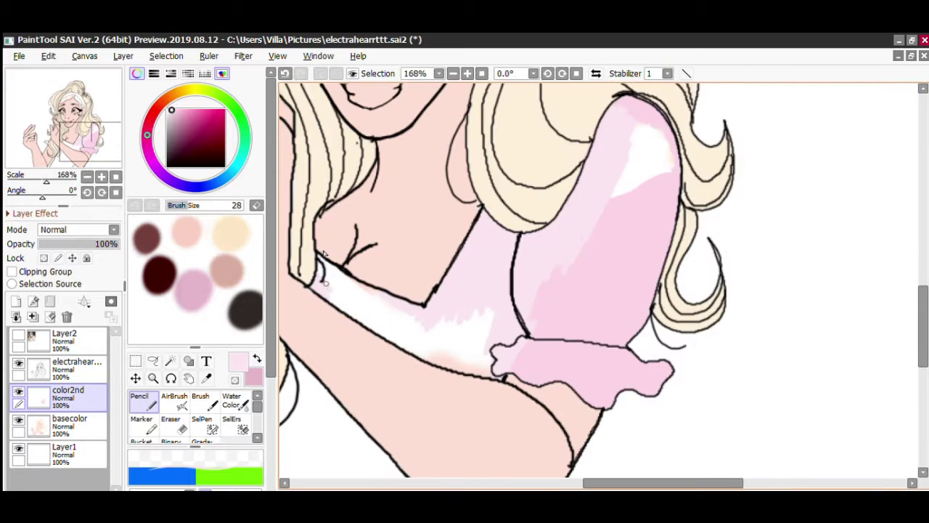
mouse_move(391, 305)
left_mouse_down()
mouse_move(401, 340)
mouse_move(405, 317)
mouse_move(439, 356)
mouse_move(459, 291)
mouse_move(441, 307)
mouse_move(514, 266)
mouse_move(483, 356)
left_mouse_up()
Step: Cover the rest of the puffed sleeve, including its white gap, with the pale pink using the Brush
key("b")
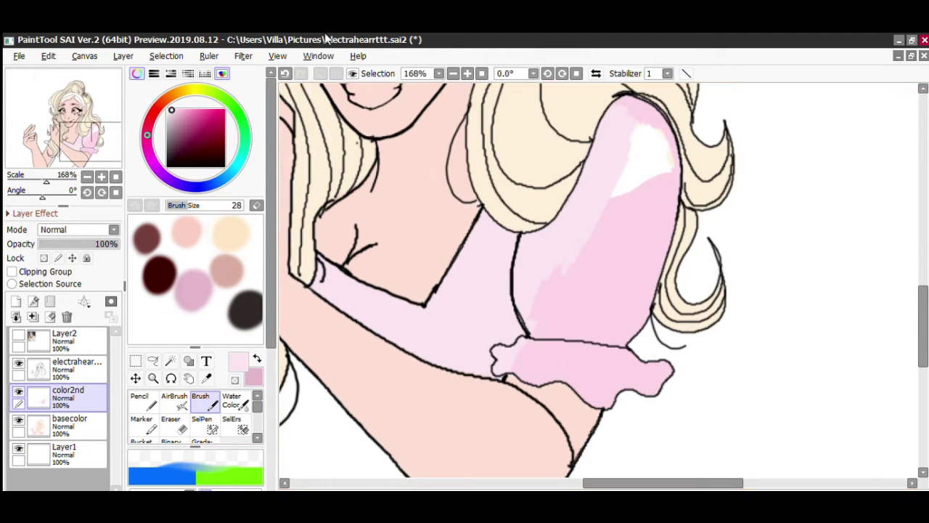
mouse_move(606, 232)
left_mouse_down()
mouse_move(636, 109)
mouse_move(671, 161)
left_mouse_up()
mouse_move(612, 200)
left_mouse_down()
mouse_move(623, 305)
mouse_move(631, 326)
left_mouse_up()
scroll(595, 266, "up", 1)
Step: Lasso the ruffled sleeve cuff and recolour it with the pale pink using the Brush
left_click(152, 361)
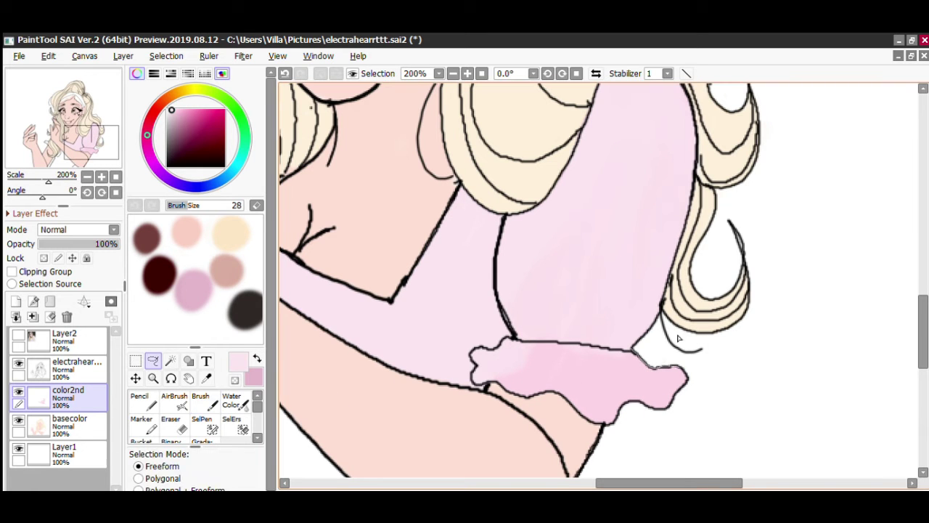
mouse_move(511, 362)
left_mouse_down()
mouse_move(618, 328)
mouse_move(653, 378)
left_mouse_up()
key("b")
scroll(473, 216, "up", 3)
key("l")
mouse_move(465, 226)
left_mouse_down()
mouse_move(384, 222)
mouse_move(469, 188)
left_mouse_up()
key("b")
Step: Fill the dress below the forearm with pale pink, lassoing the white gaps along the arm and hair outlines
scroll(479, 242, "down", 5)
scroll(479, 243, "up", 3)
mouse_move(479, 243)
left_mouse_down()
mouse_move(435, 353)
mouse_move(320, 306)
mouse_move(408, 213)
mouse_move(570, 331)
left_mouse_up()
key("l")
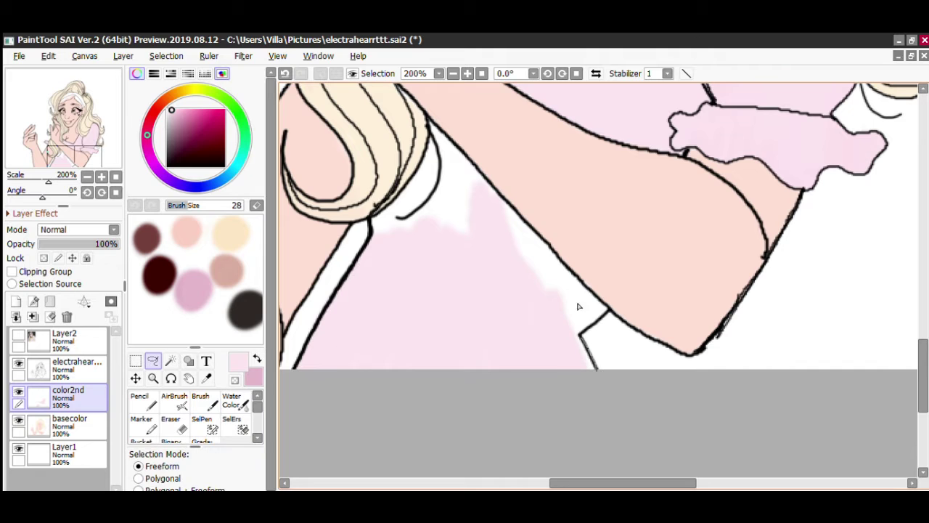
mouse_move(588, 259)
left_mouse_down()
mouse_move(585, 187)
mouse_move(612, 357)
left_mouse_up()
scroll(613, 356, "down", 6)
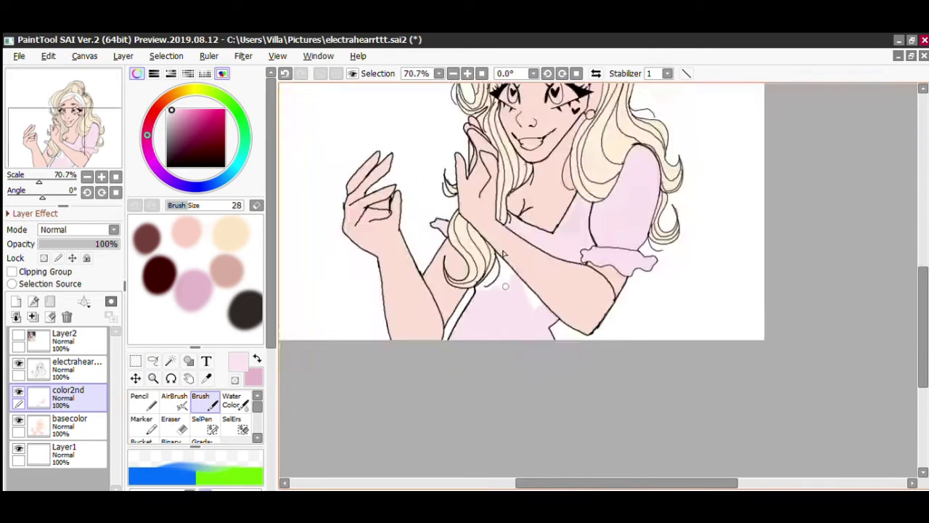
scroll(506, 203, "up", 8)
scroll(428, 239, "down", 2)
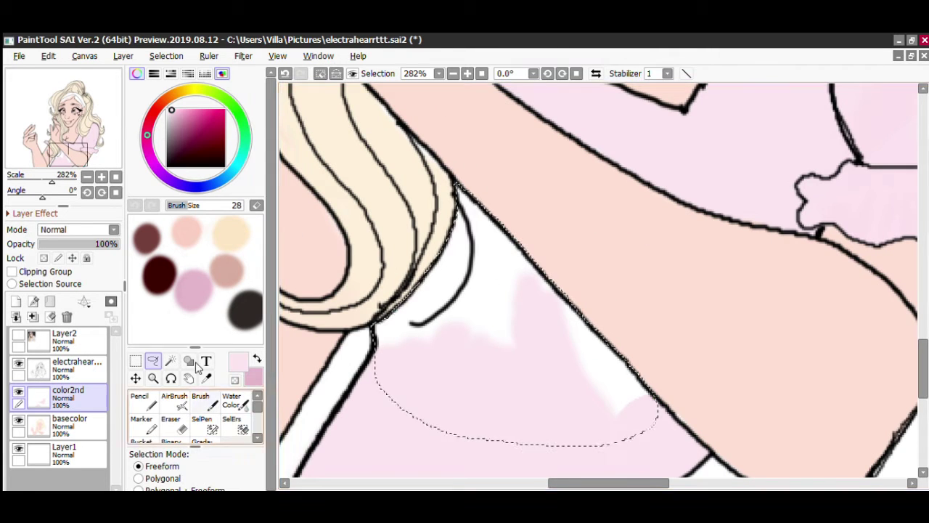
key("n")
mouse_move(436, 305)
left_mouse_down()
mouse_move(535, 266)
mouse_move(617, 378)
left_mouse_up()
Step: Paint the whole headband pale pink with the Pencil, staying inside its outlines
scroll(506, 228, "down", 3)
scroll(506, 228, "up", 2)
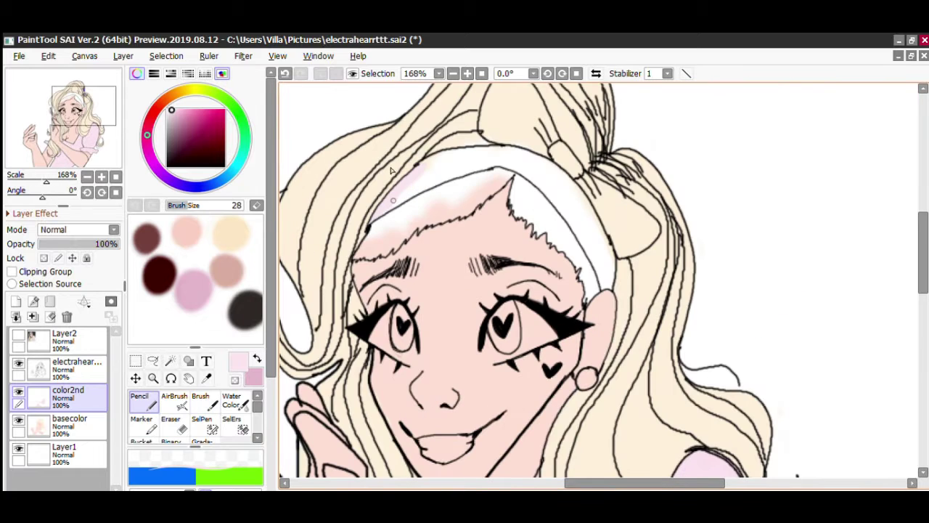
left_click(523, 126, "alt")
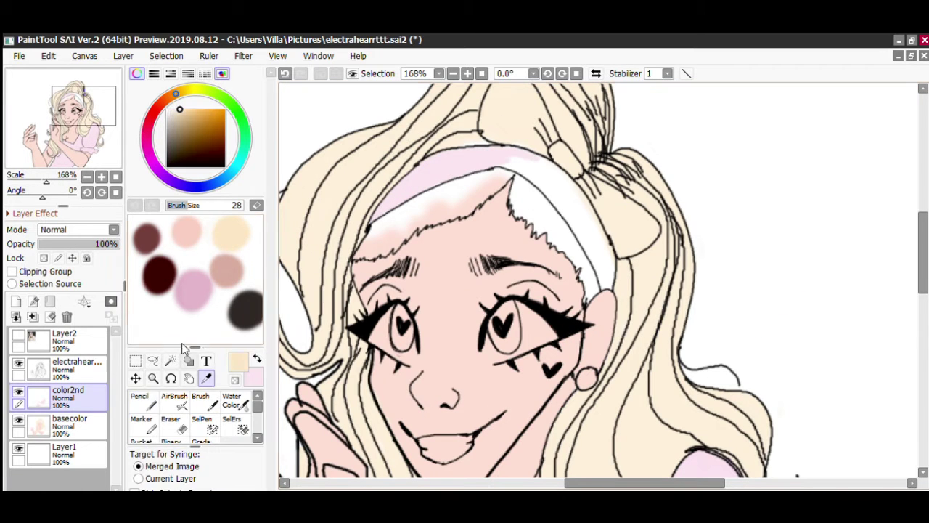
key("x")
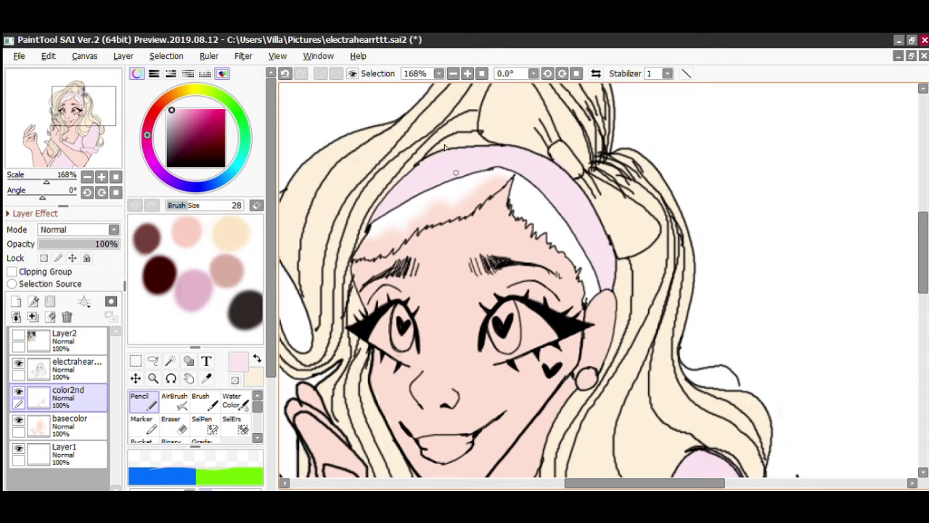
Step: Lasso the bow's upper loop, fill it with pale pink and clear the selection
scroll(449, 142, "up", 4)
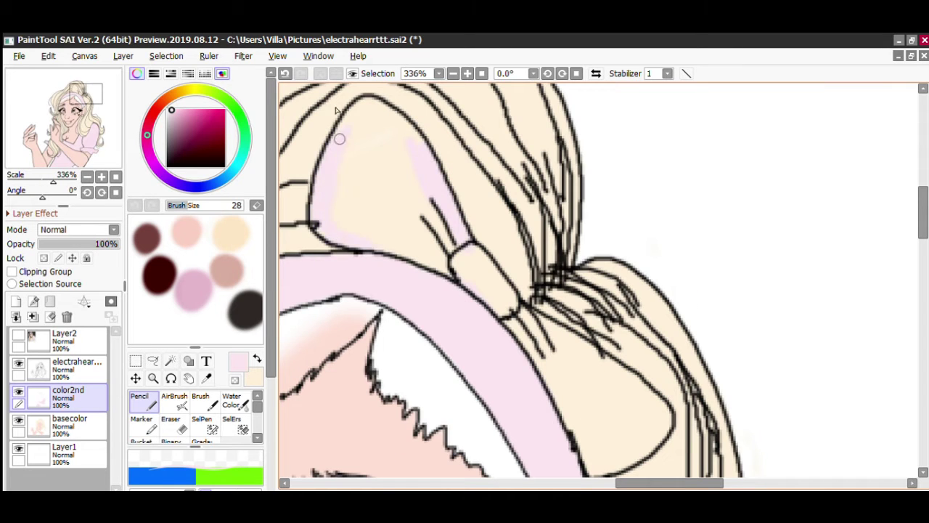
key("a")
mouse_move(358, 111)
left_mouse_down()
mouse_move(324, 181)
mouse_move(460, 265)
left_mouse_up()
key("b")
key("ctrl+d")
Step: Lasso the bow's knot and lower loop, fill them with pale pink and clear the selection
key("a")
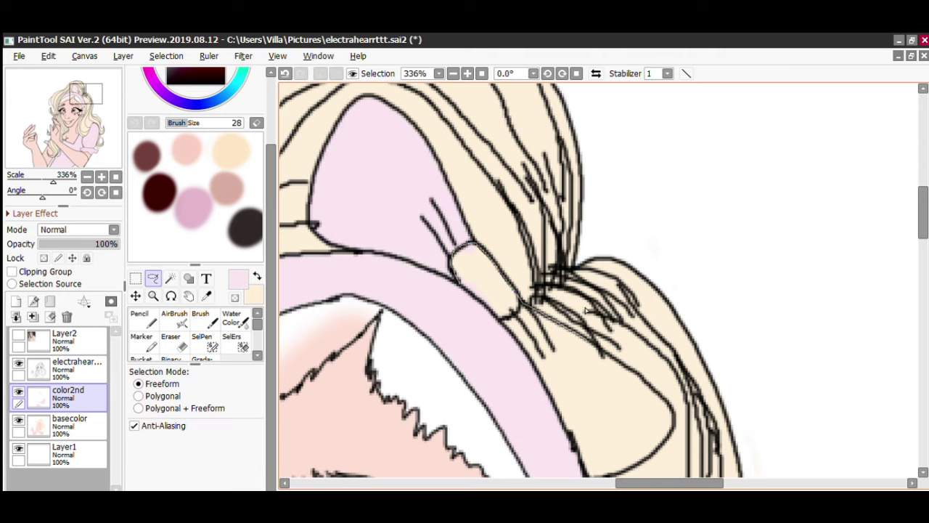
mouse_move(666, 413)
left_mouse_down()
mouse_move(528, 303)
mouse_move(538, 406)
left_mouse_up()
key("b")
key("ctrl+d")
scroll(719, 307, "down", 2)
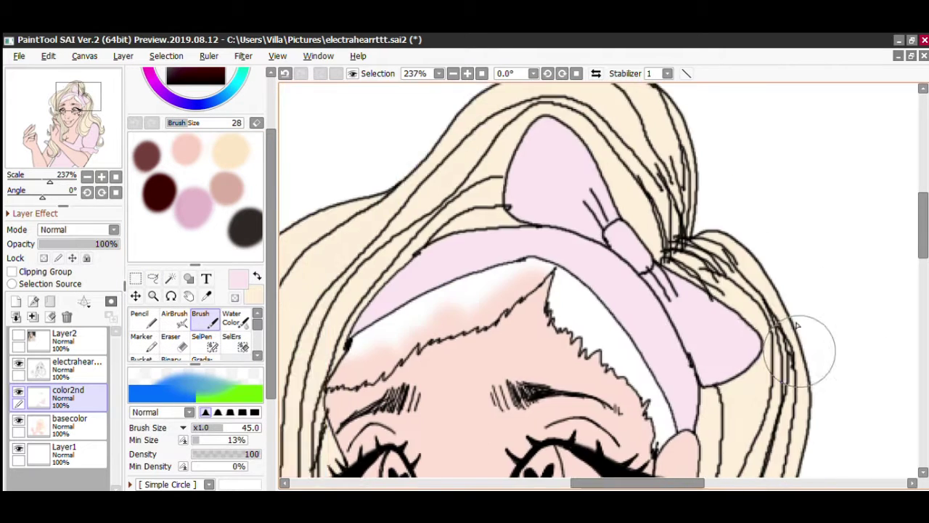
Step: Add a brownhairpart layer above color2nd and pick the dark brown from the colour swatches
scroll(703, 289, "up", 3)
key("e")
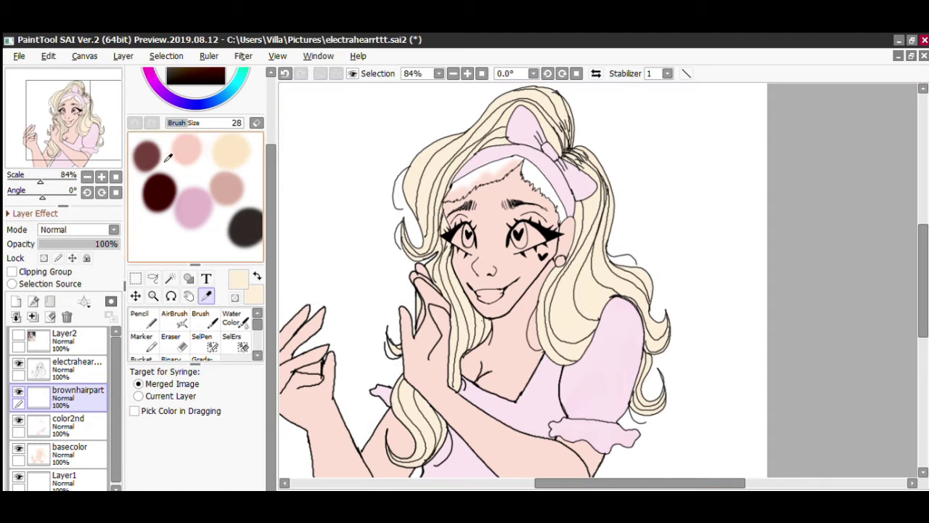
key("a")
scroll(552, 130, "up", 5)
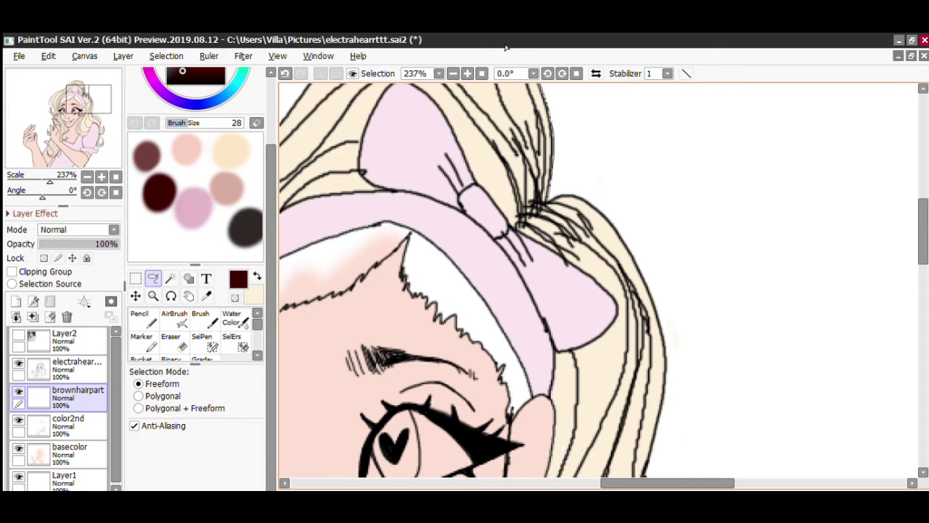
scroll(321, 110, "down", 12)
scroll(314, 256, "up", 11)
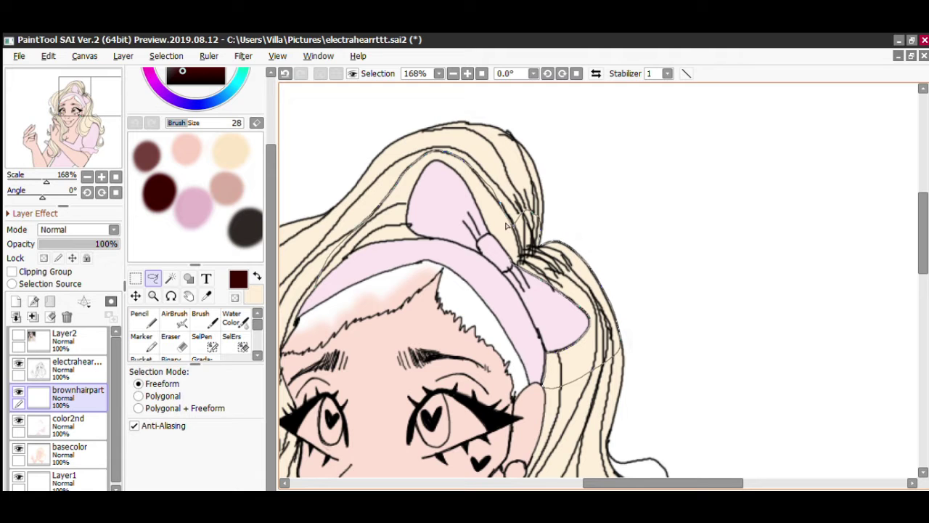
left_click(202, 359)
left_click_drag(400, 151, 545, 279)
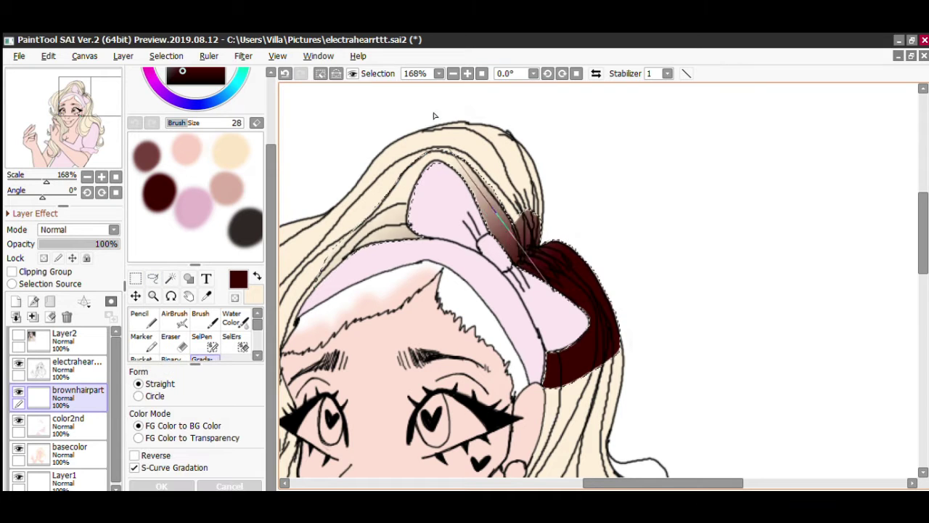
key("ctrl+z")
key("ctrl+d")
Step: Lasso the hair around the bow up to the crown and apply a straight dark brown gradient fading upward
key("a")
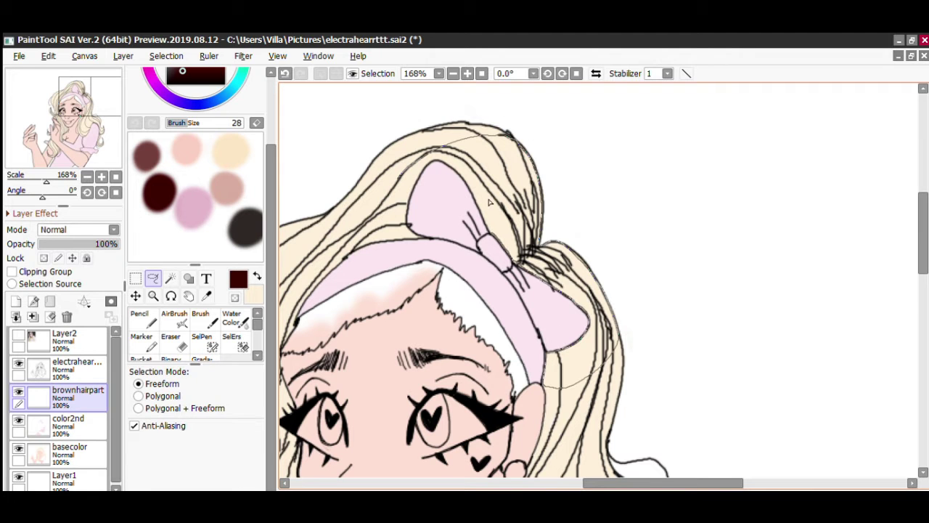
scroll(367, 214, "down", 3)
left_click(202, 358)
left_click_drag(451, 160, 537, 239)
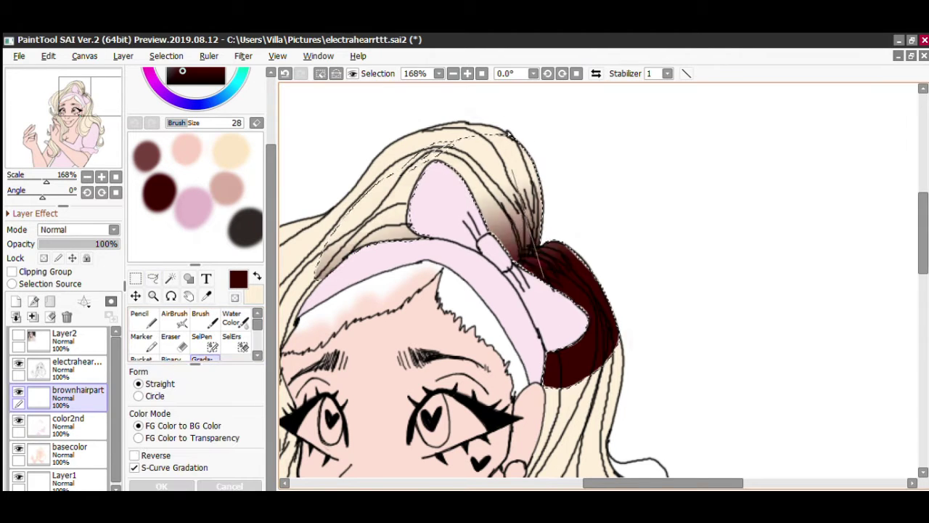
scroll(528, 216, "down", 3)
scroll(528, 217, "up", 2)
key("v")
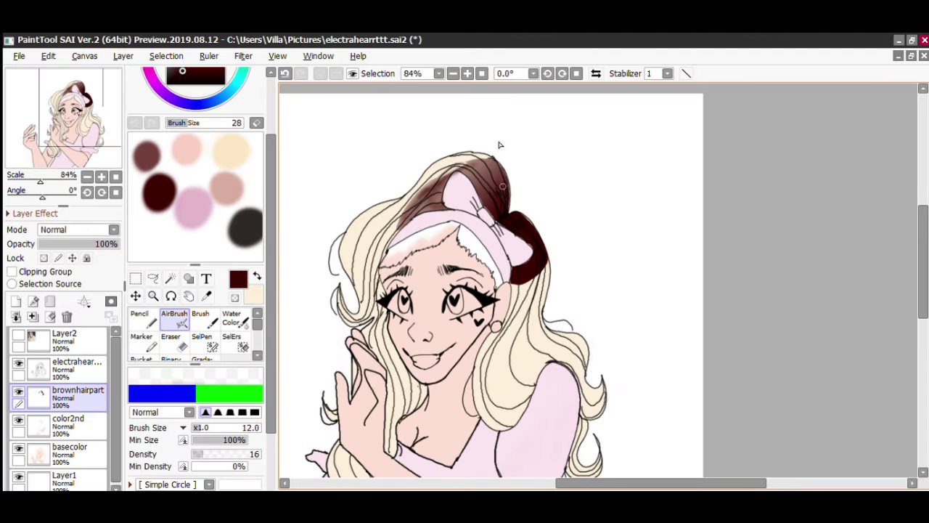
left_click(528, 230, "alt")
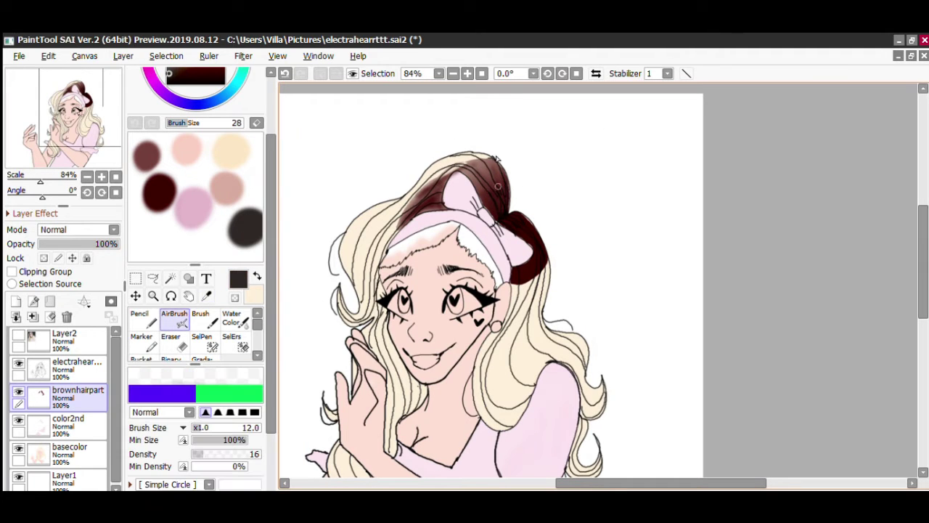
left_click_drag(530, 265, 512, 291)
key("ctrl+z")
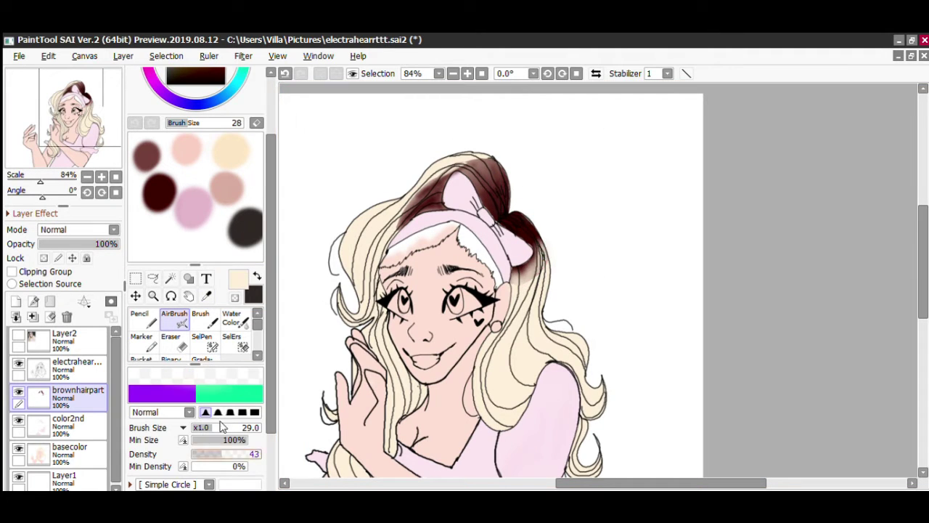
Step: Undo the last airbrush stroke and airbrush the crown so the dark brown blends softly into the cream hair
key("ctrl+z")
left_click_drag(494, 138, 425, 175)
Step: Erase the colour spilling past the hair and bow outlines and touch up the hair beside the bow in dark brown
key("e")
scroll(449, 151, "up", 5)
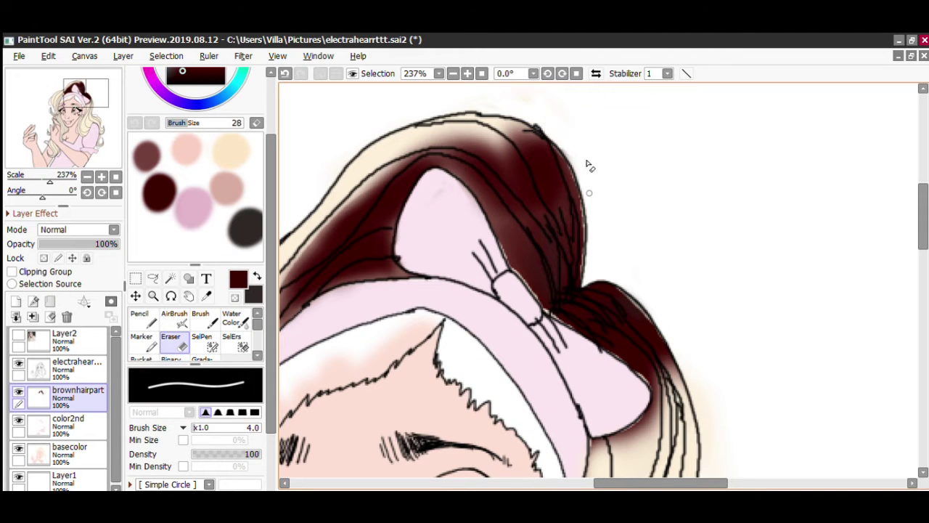
key("n")
key("e")
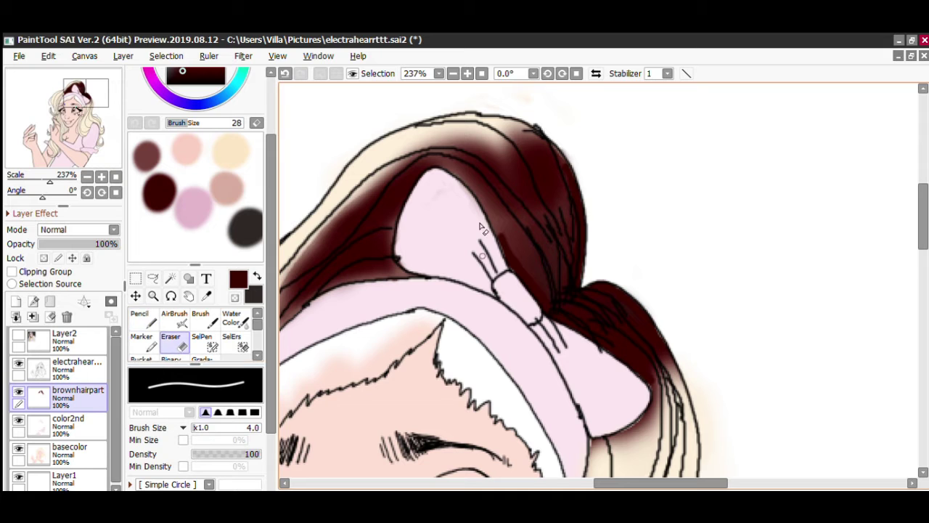
key("n")
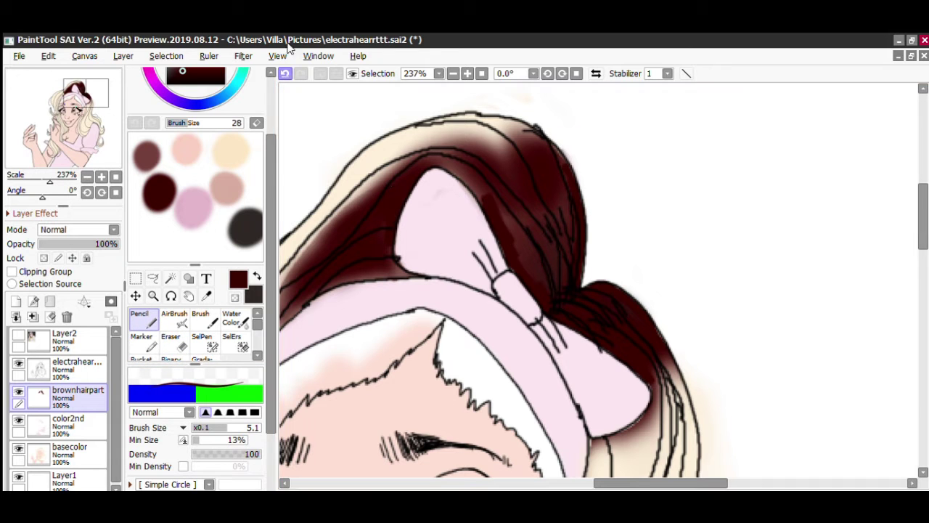
key("e")
key("n")
Step: Paint a dark brown band along the headband's lower edge above the left side of the forehead with the Pencil
scroll(508, 145, "down", 3)
scroll(471, 174, "up", 4)
mouse_move(398, 258)
left_mouse_down()
mouse_move(501, 203)
mouse_move(475, 157)
left_mouse_up()
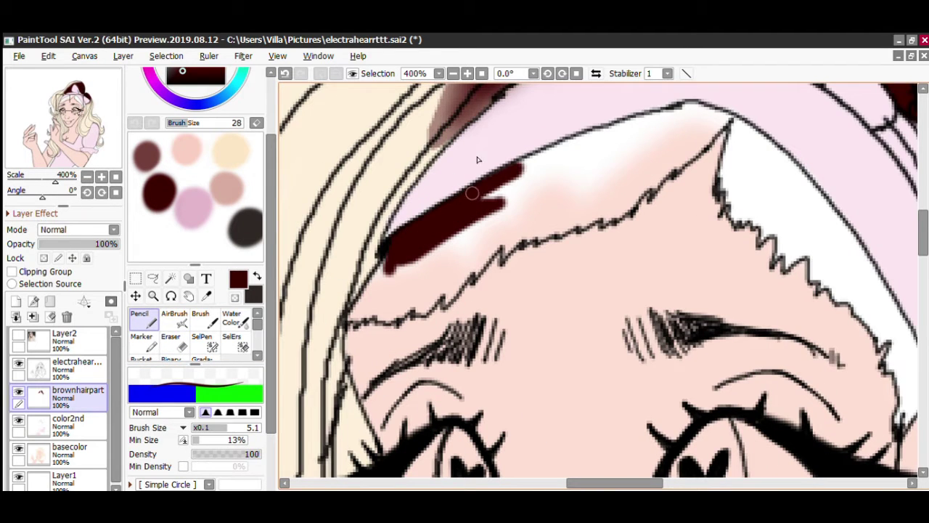
left_click_drag(472, 203, 588, 138)
scroll(509, 160, "down", 3)
Step: Lasso the hairline between the parting and the ear under the headband and fill it with dark brown
key("a")
scroll(408, 98, "up", 4)
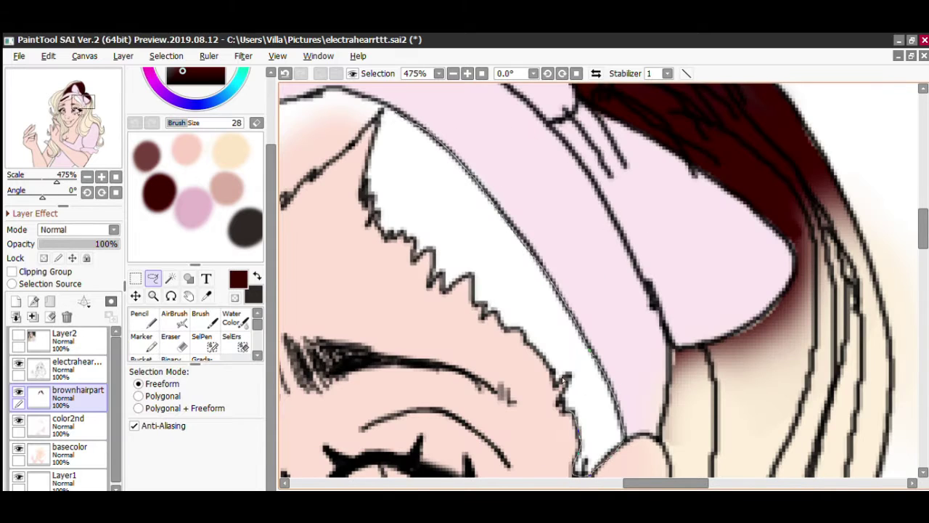
mouse_move(470, 268)
left_mouse_down()
mouse_move(573, 284)
mouse_move(332, 114)
left_mouse_up()
key("b")
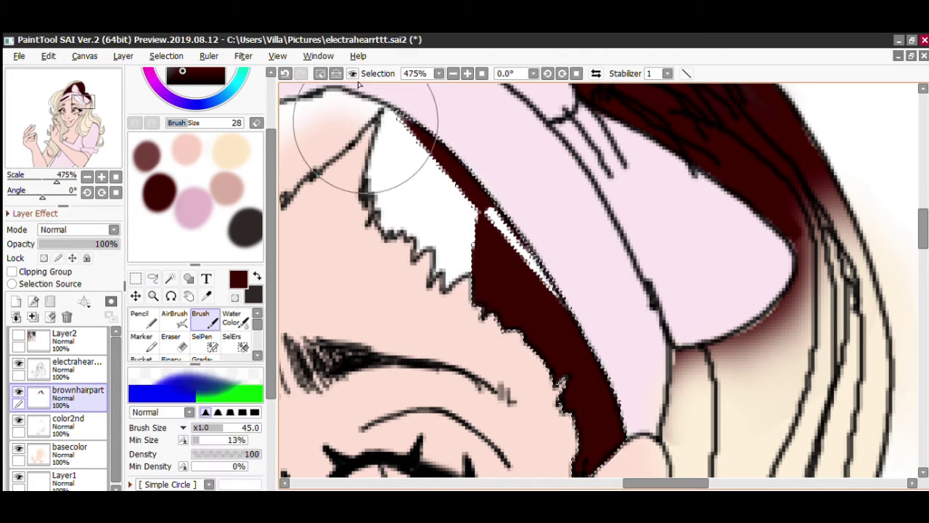
key("n")
Step: Lasso the lower part of the hairline left of the parting and fill it with dark brown using the Brush
scroll(544, 293, "down", 3)
key("a")
scroll(543, 292, "up", 4)
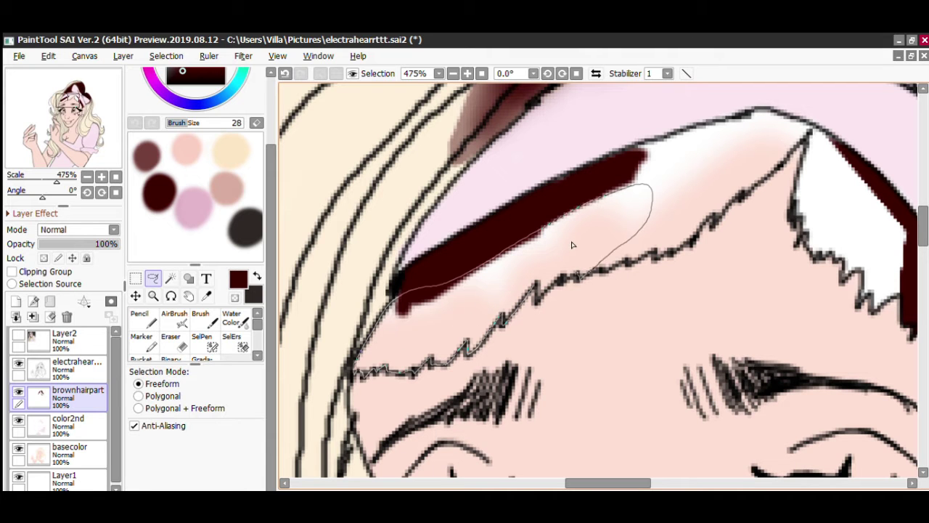
key("b")
left_click_drag(572, 245, 436, 249)
key("n")
Step: Lasso the white gap just right of the parting and fill it with dark brown using the Brush
scroll(659, 166, "down", 2)
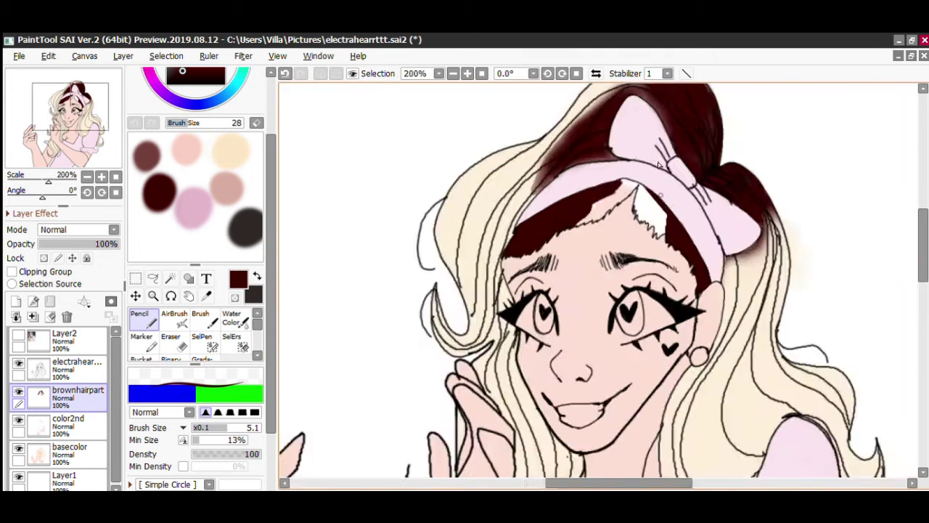
scroll(659, 166, "up", 2)
key("a")
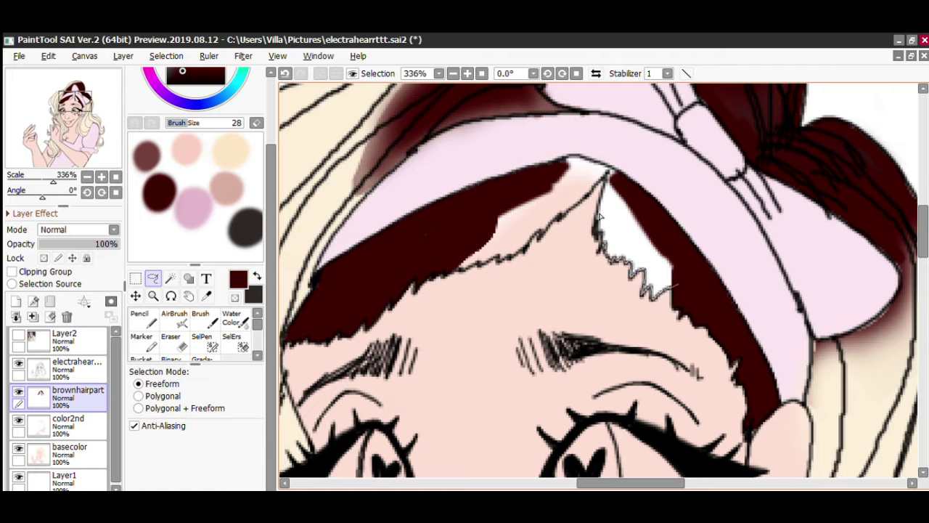
key("b")
left_click_drag(661, 196, 625, 246)
scroll(625, 247, "down", 2)
Step: Lasso the uncoloured strip left of the parting, fill it with dark brown and switch to the AirBrush
scroll(598, 135, "up", 2)
key("a")
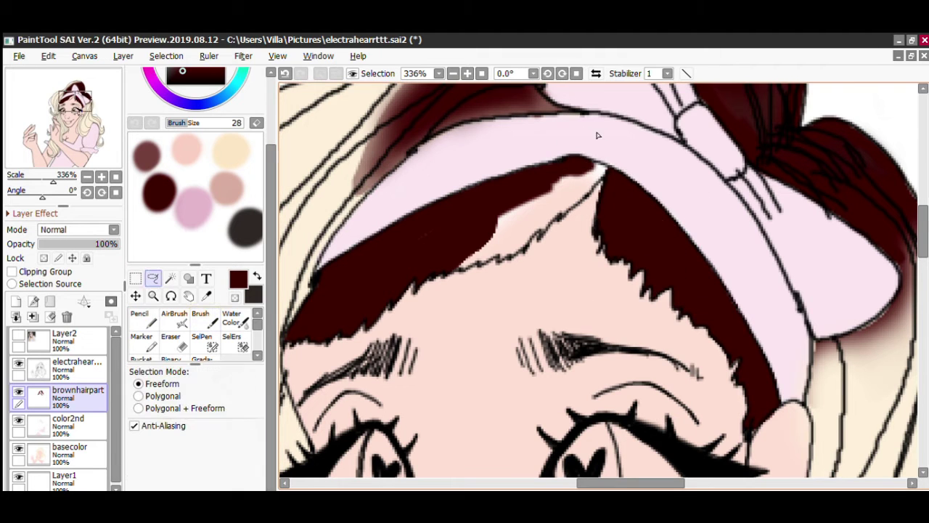
scroll(608, 135, "down", 3)
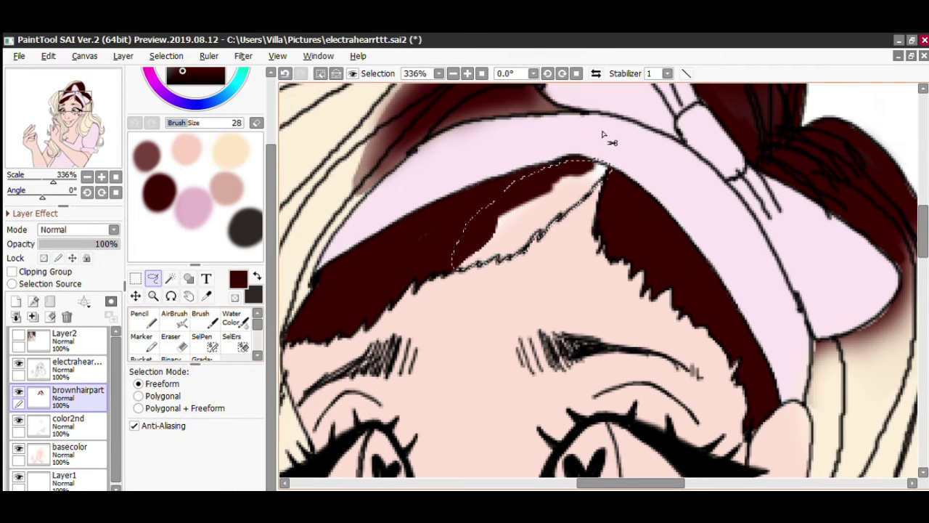
key("b")
mouse_move(552, 188)
left_mouse_down()
mouse_move(608, 135)
mouse_move(464, 262)
left_mouse_up()
scroll(342, 94, "up", 4)
key("n")
key("v")
scroll(450, 276, "down", 2)
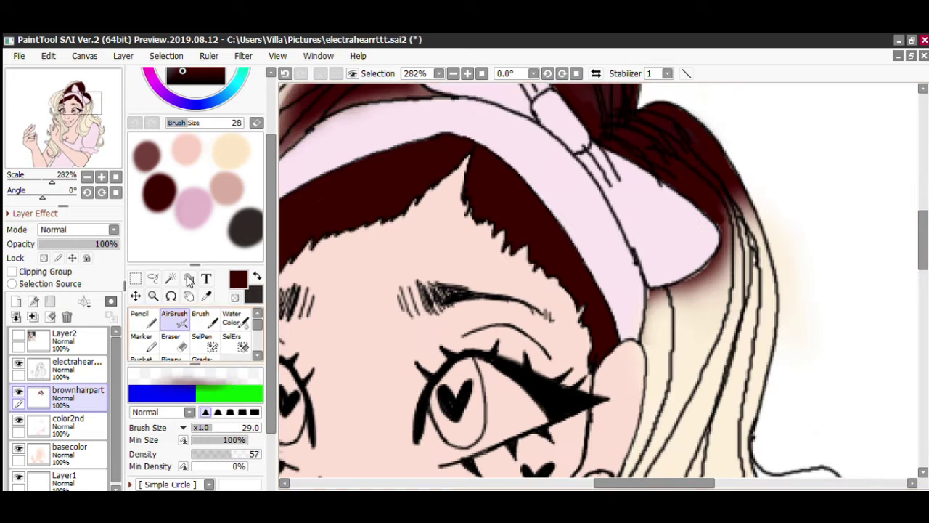
Step: Airbrush dark brown roots into the hair around the bow's lower loop and erase the overspill outside the hair outline
left_click_drag(643, 320, 697, 273)
left_click_drag(653, 298, 722, 217)
left_click_drag(708, 267, 755, 182)
key("e")
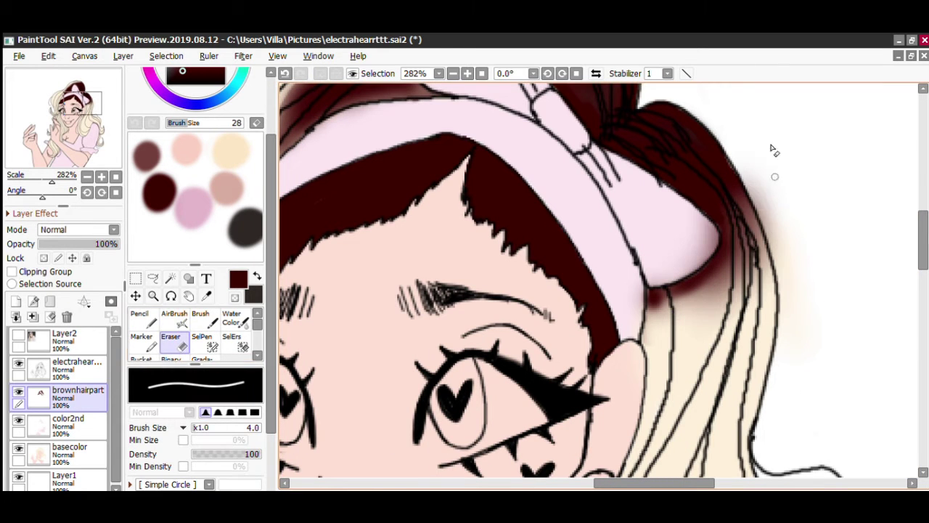
left_click_drag(772, 145, 799, 251)
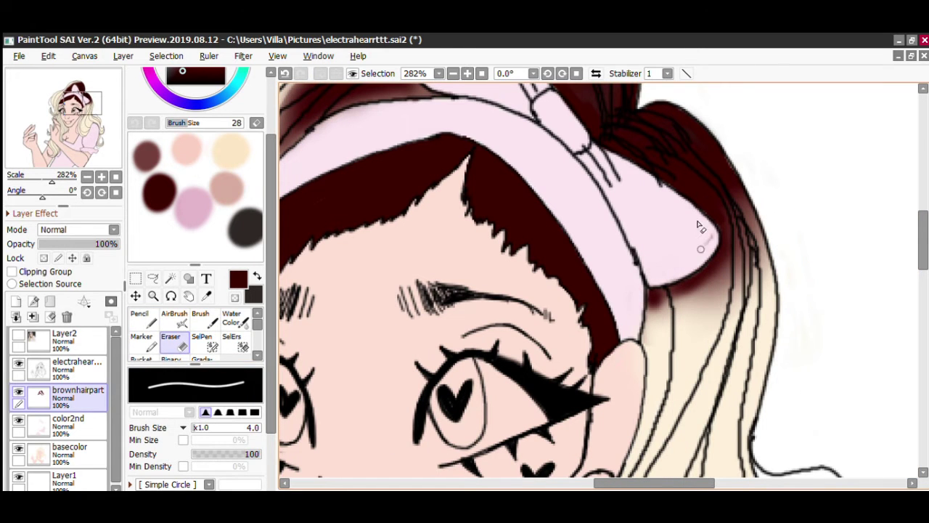
key("n")
scroll(647, 262, "down", 3)
scroll(534, 259, "up", 1)
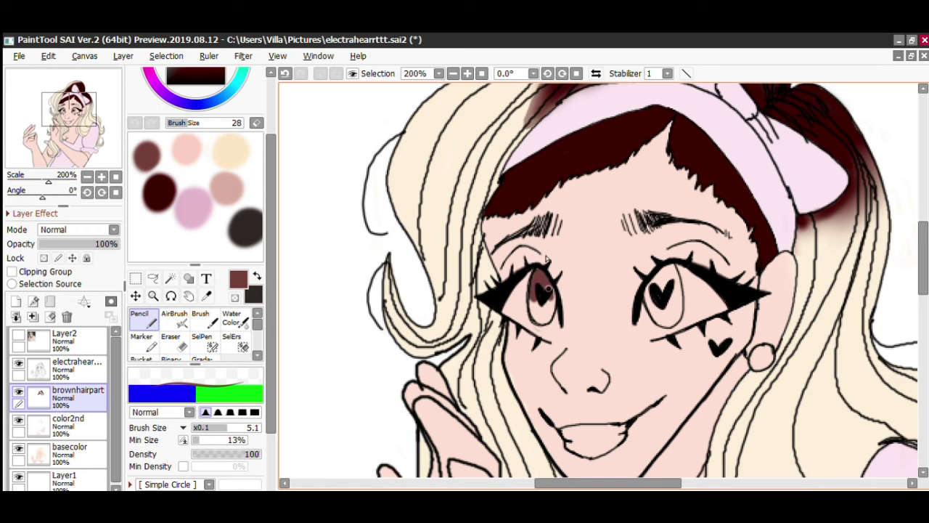
key("e")
mouse_move(543, 285)
left_mouse_down()
mouse_move(541, 312)
mouse_move(548, 303)
left_mouse_up()
Step: Create a new layer named "eyes" above the brownhairpart layer
left_click(16, 301)
double_click(73, 392)
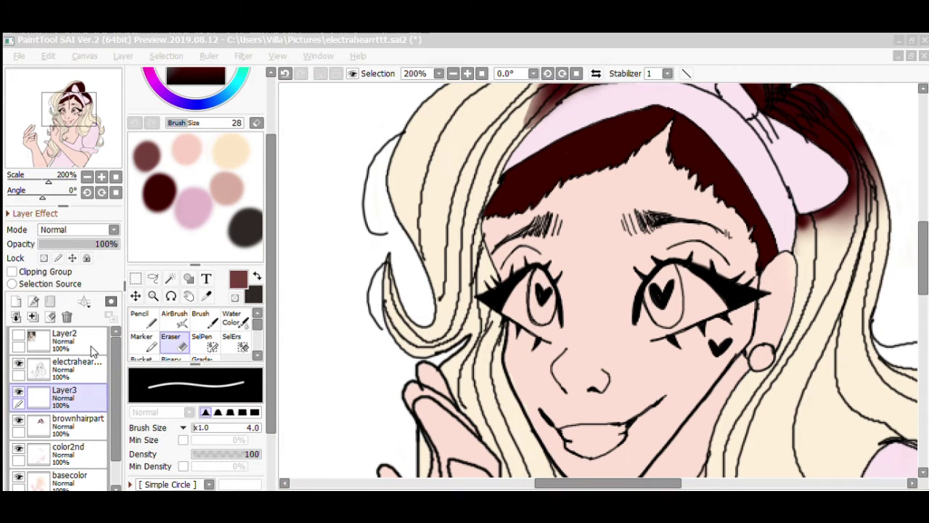
type("eyes")
key("Return")
Step: Paint the whites of both eyes off-white with the Pencil
scroll(204, 211, "up", 3)
key("n")
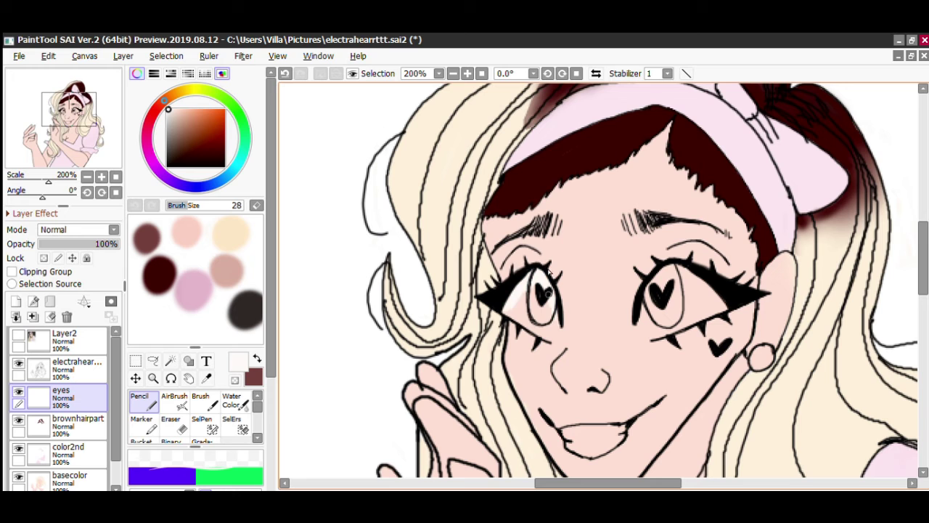
scroll(513, 309, "up", 1)
mouse_move(530, 342)
left_mouse_down()
mouse_move(552, 290)
mouse_move(682, 284)
mouse_move(664, 308)
mouse_move(620, 249)
mouse_move(628, 254)
left_mouse_up()
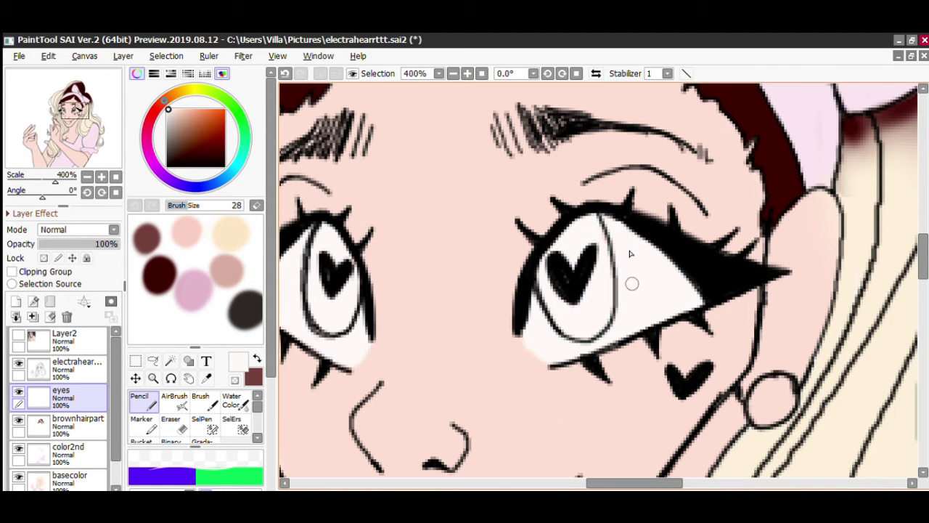
Step: Paint the iris of the eye nearest the raised hands reddish brown using the palette swatch
scroll(628, 253, "down", 3)
left_click(146, 238)
scroll(515, 193, "up", 5)
mouse_move(501, 156)
left_mouse_down()
mouse_move(516, 192)
mouse_move(468, 243)
mouse_move(536, 311)
left_mouse_up()
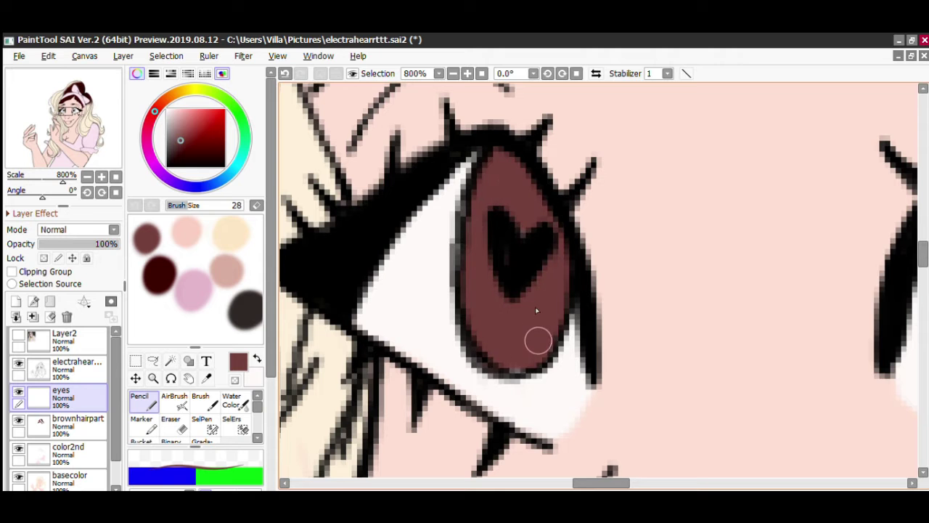
Step: Recolour the whites of both eyes with a very pale lilac
scroll(512, 211, "down", 5)
scroll(337, 281, "up", 3)
left_click(337, 280, "alt")
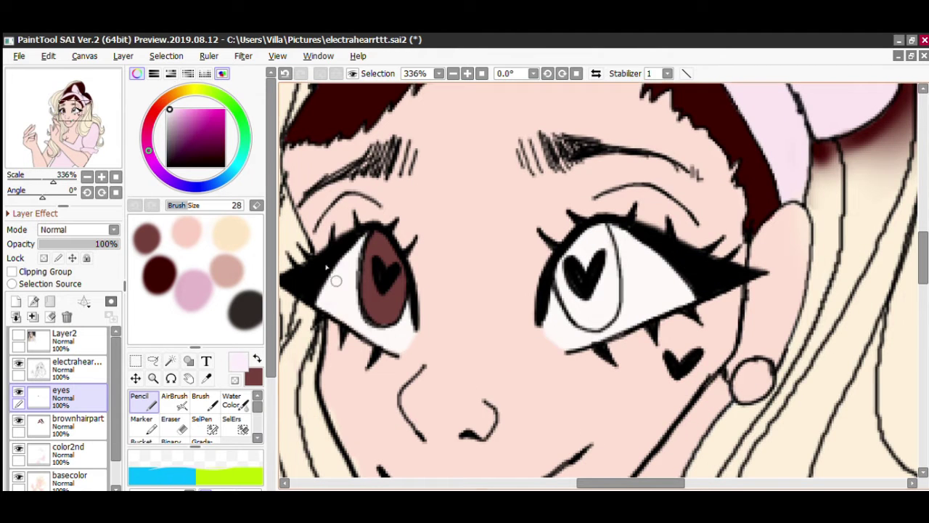
Step: Sample the reddish brown of the finished iris and paint the other eye's iris with it
left_click(381, 288, "alt")
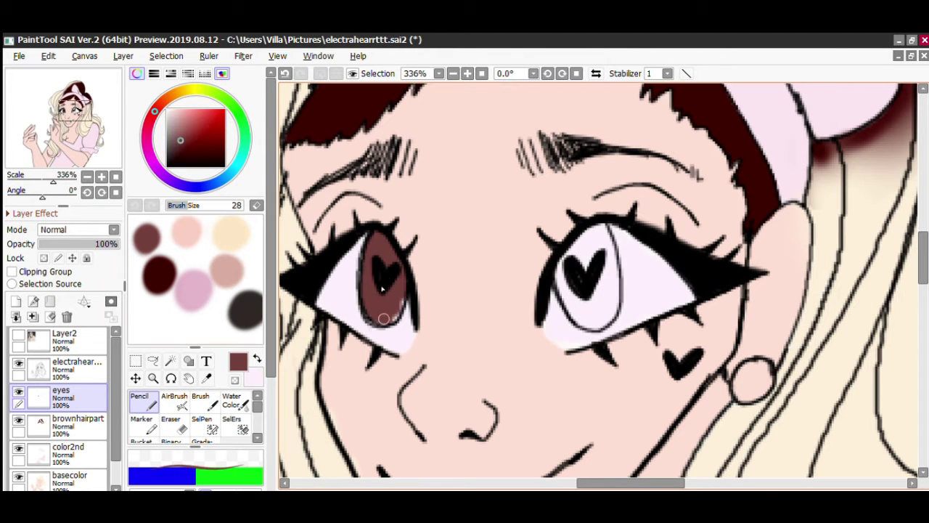
mouse_move(570, 240)
left_mouse_down()
mouse_move(573, 305)
mouse_move(585, 322)
left_mouse_up()
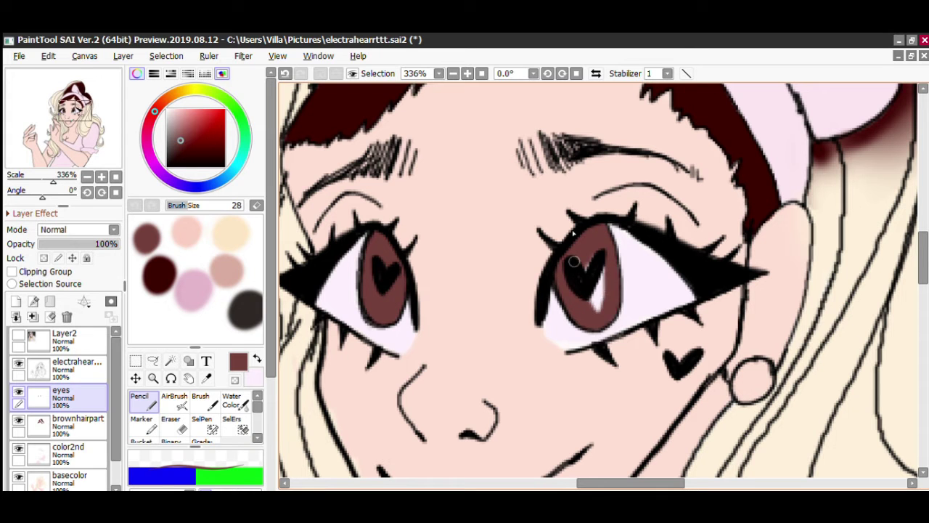
scroll(579, 260, "down", 4)
Step: On the color2nd layer, paint the teeth light grey and the bow's knot and lower loop shading in pink sampled from the reference photo
left_click(19, 335)
left_click(68, 451)
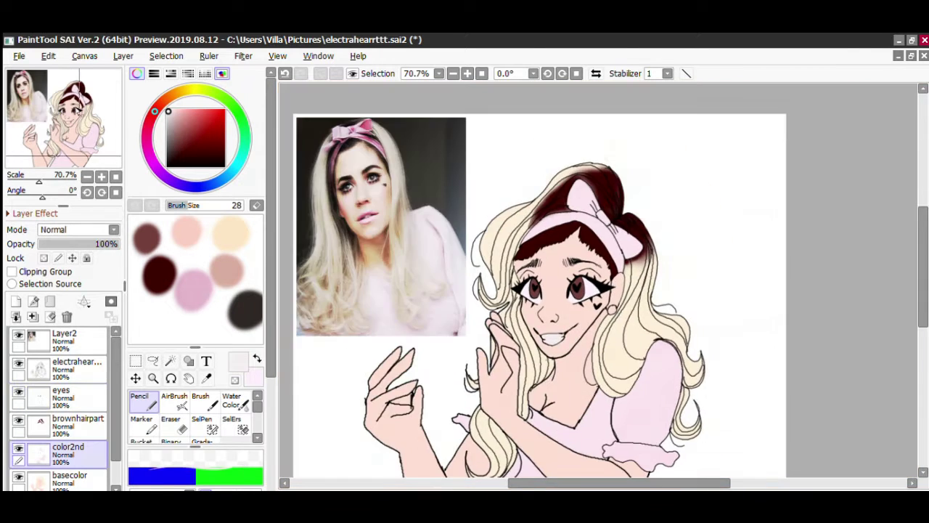
scroll(407, 130, "up", 4)
left_click(415, 100, "alt")
left_click(18, 334)
scroll(622, 301, "up", 1)
mouse_move(574, 258)
left_mouse_down()
mouse_move(675, 406)
mouse_move(639, 406)
mouse_move(666, 361)
left_mouse_up()
left_click_drag(534, 209, 510, 187)
scroll(442, 201, "down", 9)
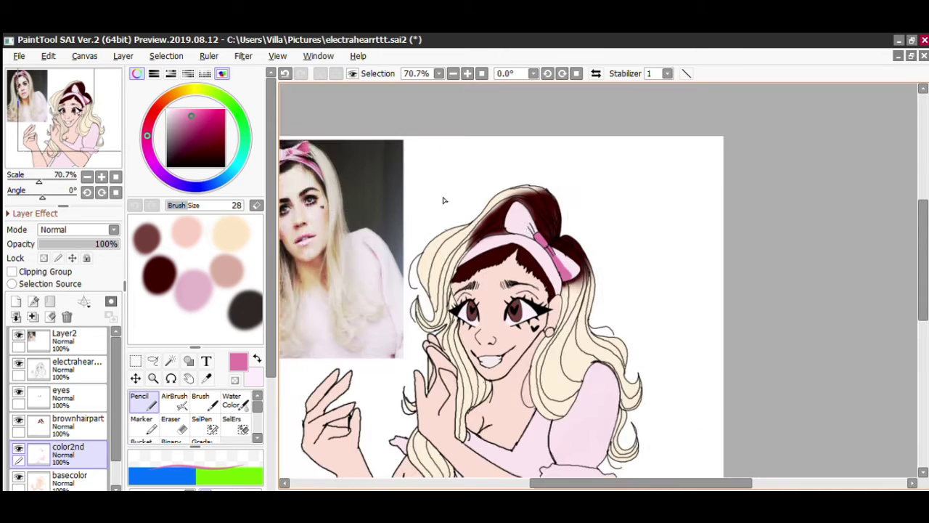
Step: Paint the same pink shading onto the lower end of the headband near the ear
scroll(441, 201, "up", 7)
left_click_drag(494, 244, 533, 285)
scroll(520, 275, "down", 10)
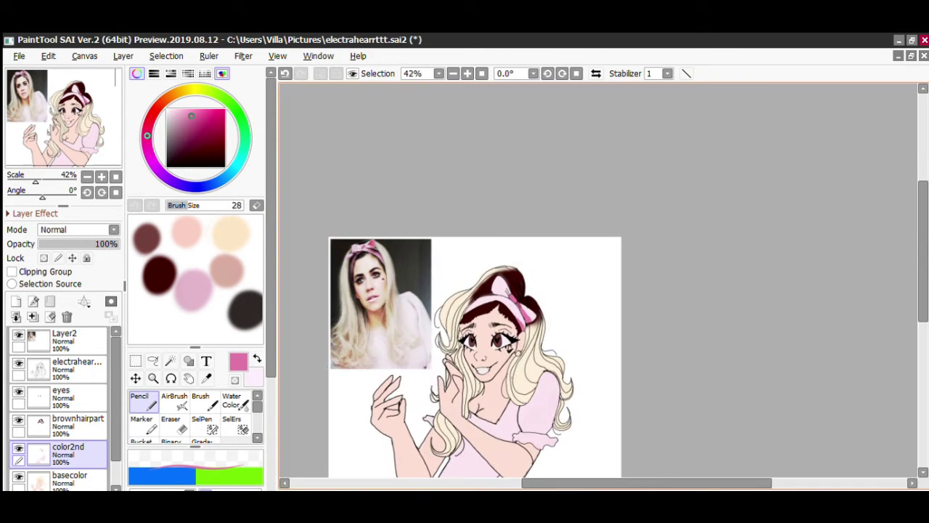
Step: Create a new layer named "makeup" directly below the color2nd layer
scroll(508, 327, "up", 3)
left_click(16, 302)
double_click(67, 475)
type("makeup")
key("Return")
Step: Sample a salmon tone from the reference photo's face and airbrush it as eyeshadow on both upper eyelids
scroll(509, 327, "down", 2)
scroll(367, 269, "up", 8)
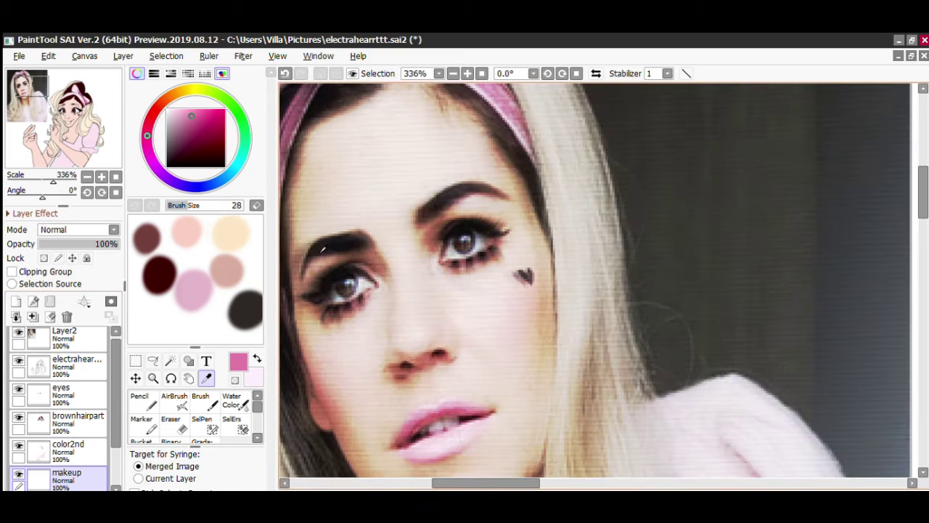
left_click(318, 210)
left_click(174, 398)
scroll(271, 354, "down", 1)
scroll(271, 355, "down", 2)
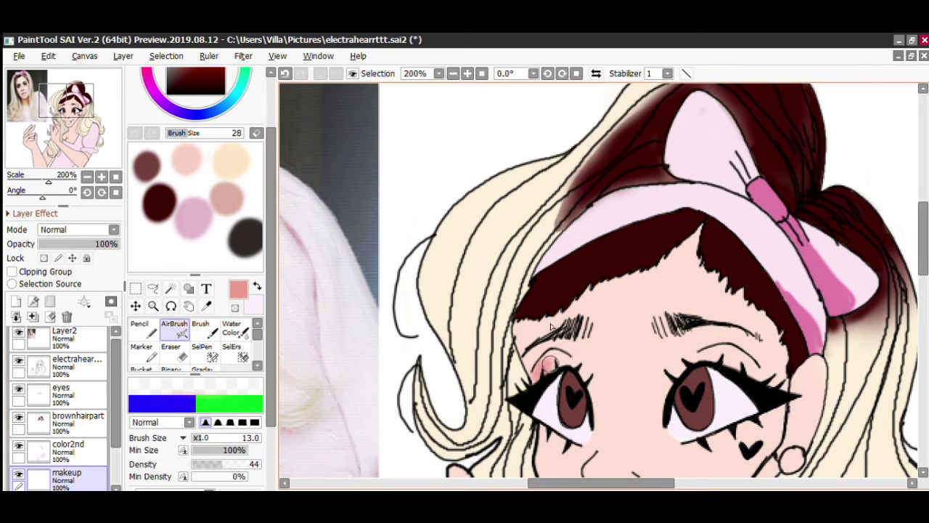
scroll(559, 318, "down", 1)
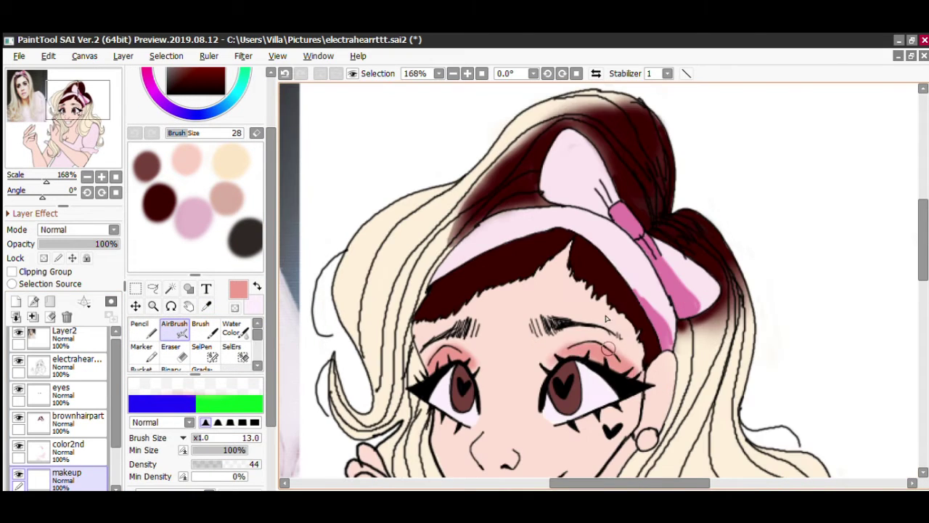
Step: Airbrush a darker red into the outer eyelid creases and pale lilac onto the inner eye corners, using colours from the reference photo
scroll(564, 352, "down", 4)
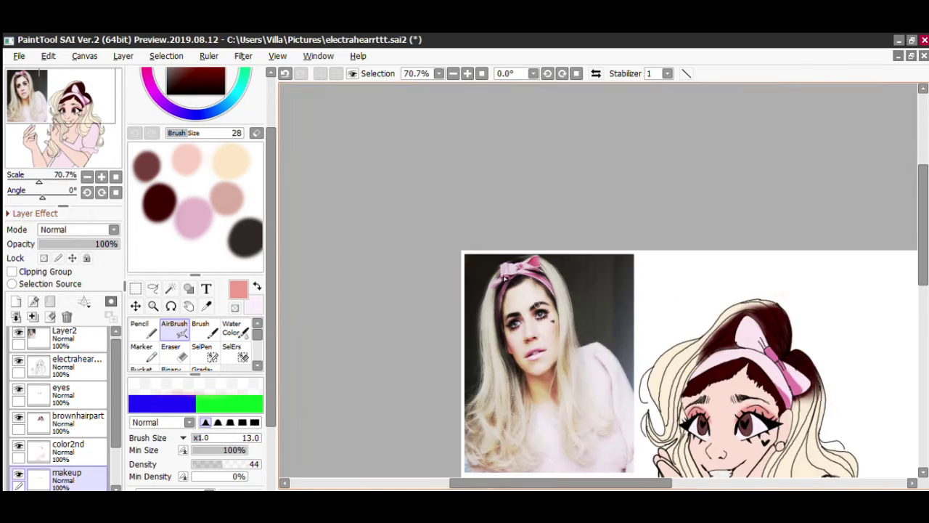
scroll(530, 332, "up", 4)
left_click(550, 436, "alt")
scroll(550, 435, "down", 4)
scroll(747, 342, "up", 5)
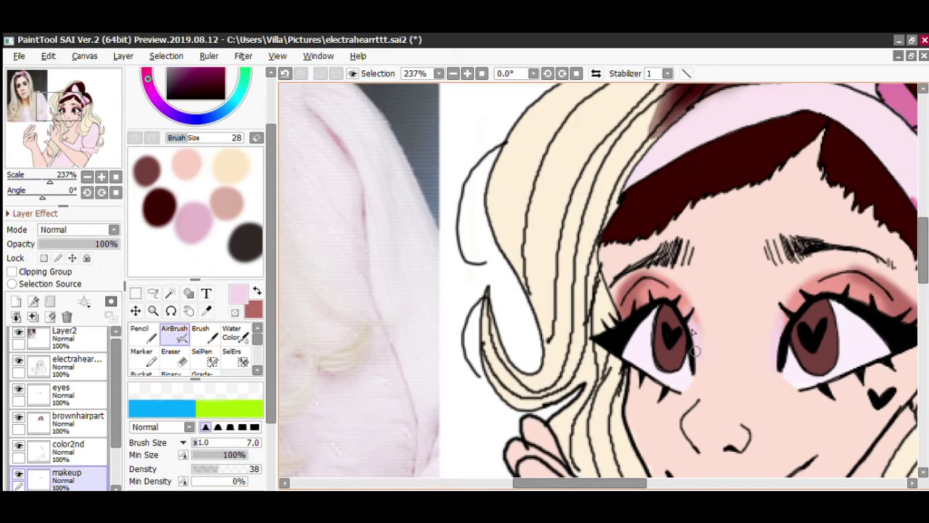
Step: Sample a beige-brown from the reference photo and airbrush soft shading under the lower lashes of both eyes
scroll(773, 339, "down", 5)
left_click(464, 341, "alt")
scroll(557, 311, "up", 6)
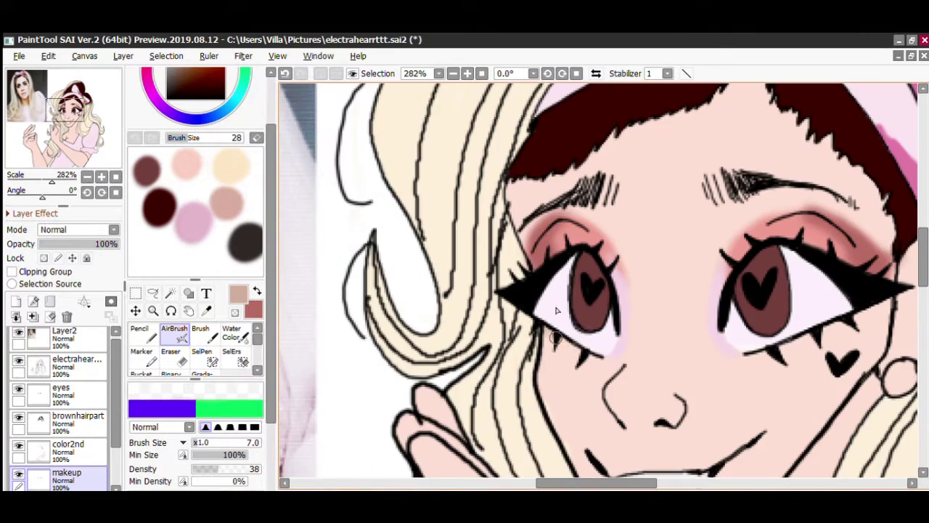
scroll(579, 356, "right", 3)
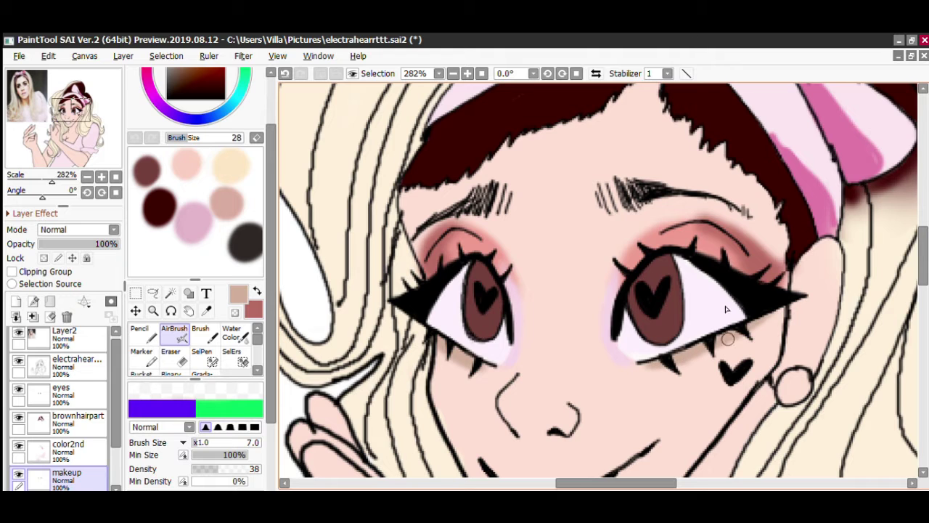
scroll(726, 309, "down", 8)
scroll(465, 218, "up", 3)
left_click(457, 183, "alt")
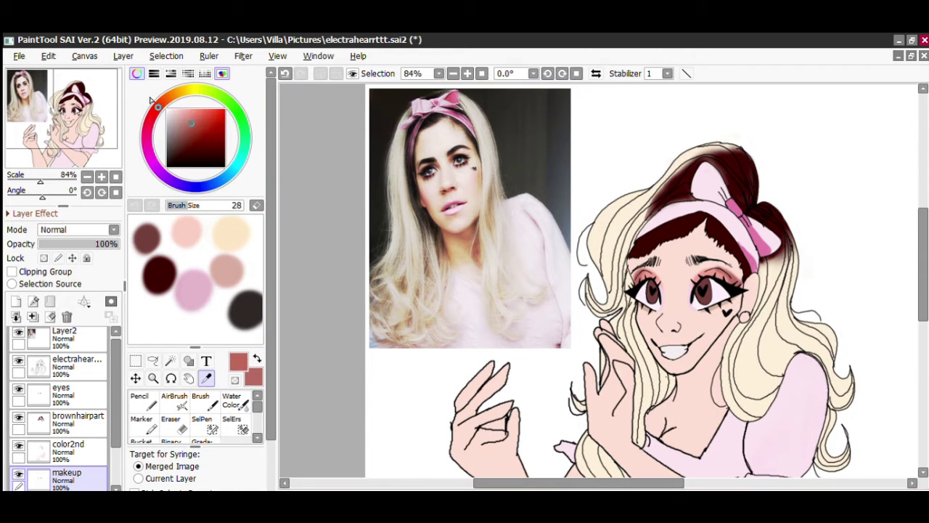
scroll(654, 312, "down", 2)
scroll(653, 313, "up", 4)
mouse_move(581, 320)
left_mouse_down()
mouse_move(617, 308)
mouse_move(603, 320)
left_mouse_up()
key("ctrl+z")
Step: Create a new layer named "blush" above the makeup layer
left_click(16, 301)
double_click(62, 437)
type("blush")
key("Return")
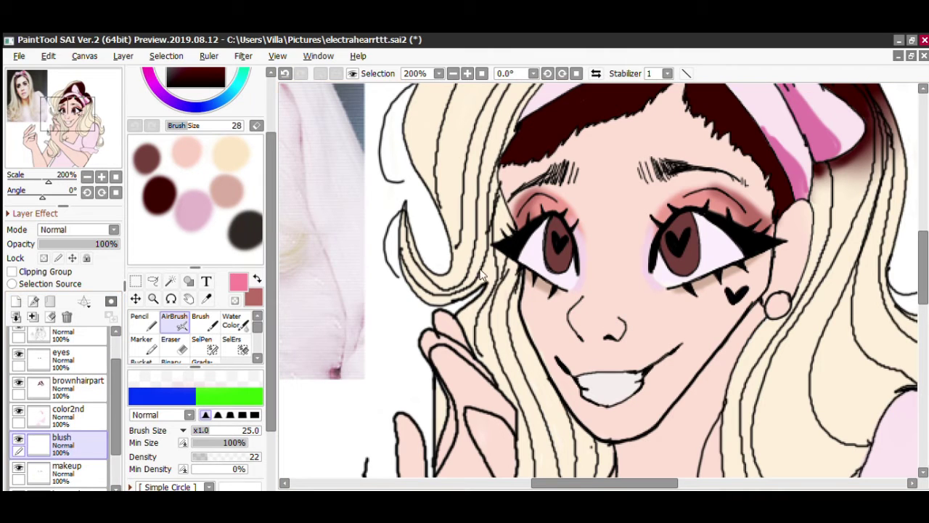
Step: Airbrush pink blush on the ear, the nose tip and along both sides of the nose bridge
left_click(152, 281)
left_click(174, 319)
mouse_move(791, 210)
left_mouse_down()
mouse_move(799, 225)
mouse_move(592, 313)
mouse_move(573, 192)
mouse_move(631, 305)
mouse_move(598, 276)
left_mouse_up()
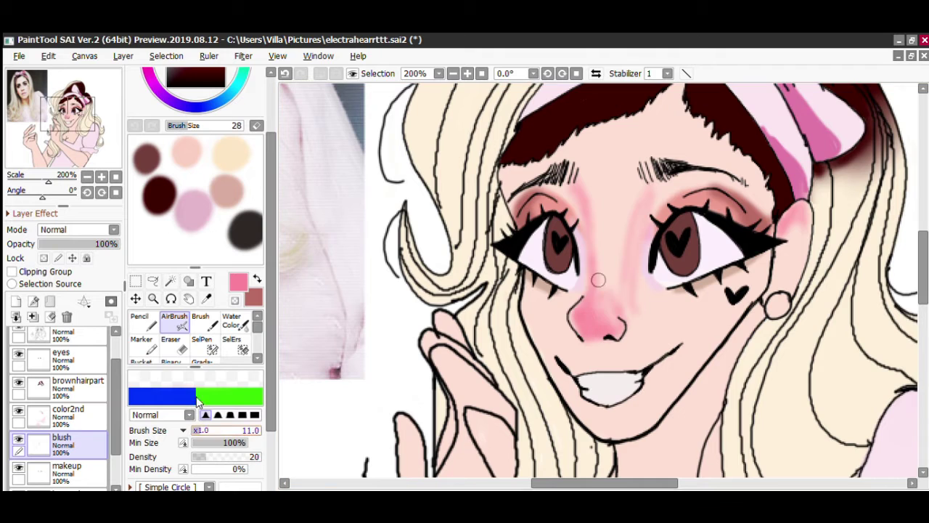
Step: Airbrush pink blush on both cheeks with a larger brush and erase the overspill outside the face
key("bracketright")
left_click_drag(508, 291, 552, 349)
left_click_drag(718, 269, 762, 305)
left_click(171, 342)
key("minus")
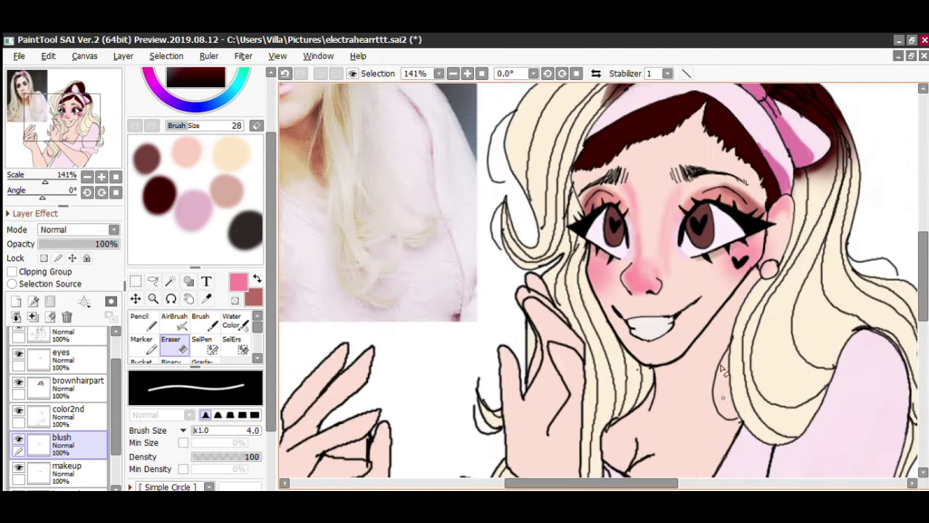
Step: Airbrush pink blush on the chin, neck and chest crease at density 47 and erase the overspill
left_click(175, 319)
left_click(224, 456)
scroll(654, 348, "down", 3)
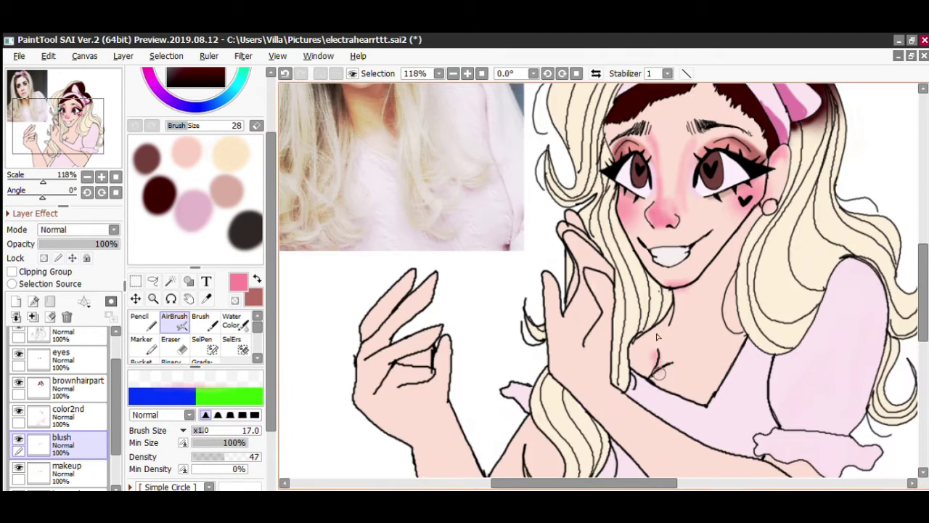
left_click_drag(664, 378, 656, 313)
key("e")
scroll(656, 312, "down", 5)
scroll(656, 312, "up", 5)
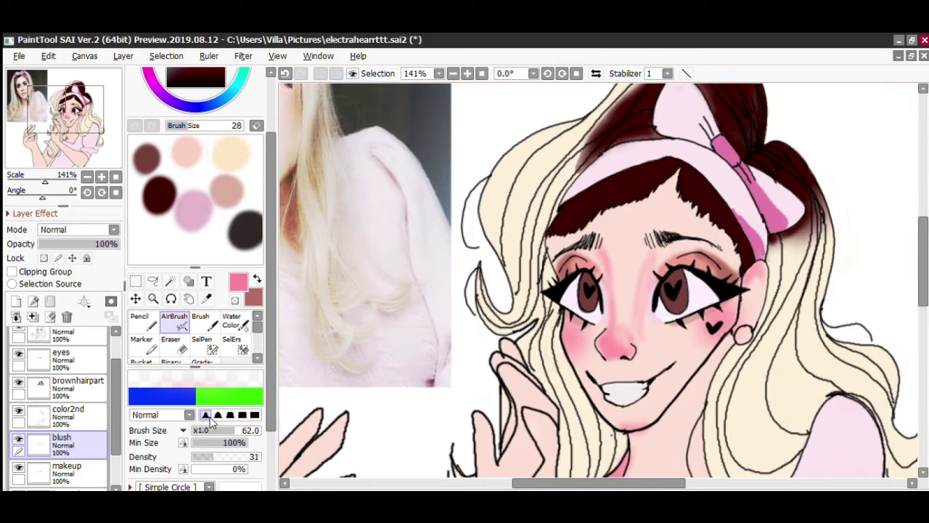
Step: Airbrush soft pink blush on the forehead and both elbows and erase the overspill outside the arm outline
scroll(656, 313, "down", 5)
scroll(655, 312, "up", 4)
left_click(170, 342)
mouse_move(671, 426)
left_mouse_down()
mouse_move(676, 403)
mouse_move(700, 418)
left_mouse_up()
scroll(701, 417, "down", 1)
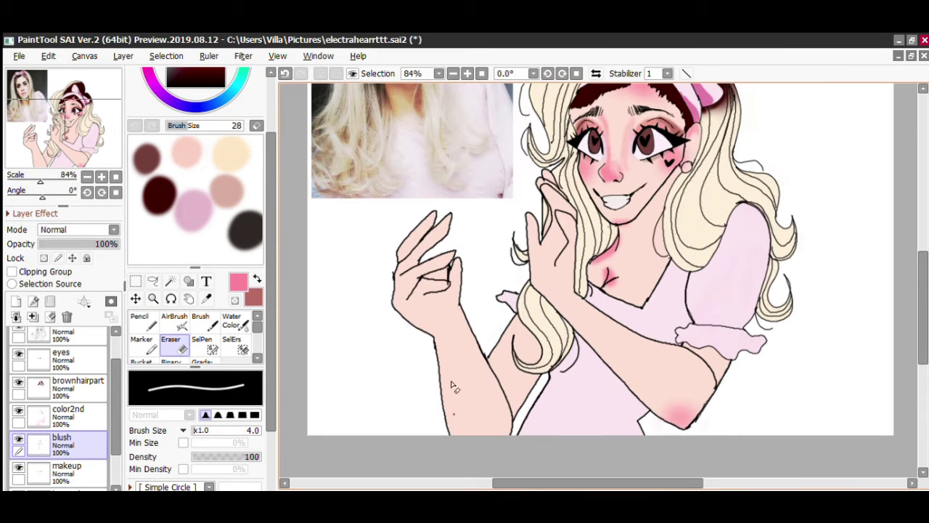
key("v")
left_click_drag(454, 436, 483, 432)
Step: Airbrush pink blush on the fingertips of both hands at brush size 48 and density 21
left_click(208, 430)
scroll(436, 254, "up", 1)
left_click_drag(435, 207, 457, 290)
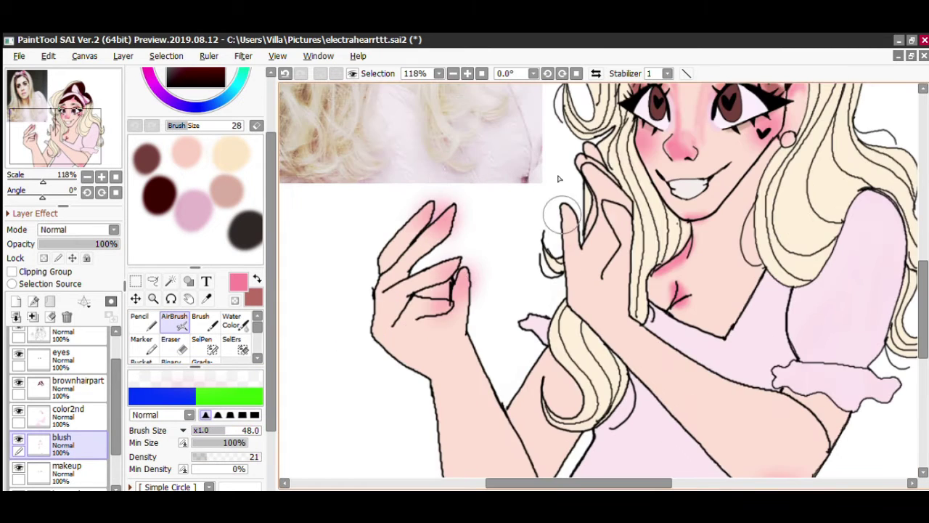
left_click_drag(566, 218, 599, 181)
Step: Erase the pink overspill outside the finger outlines
key("e")
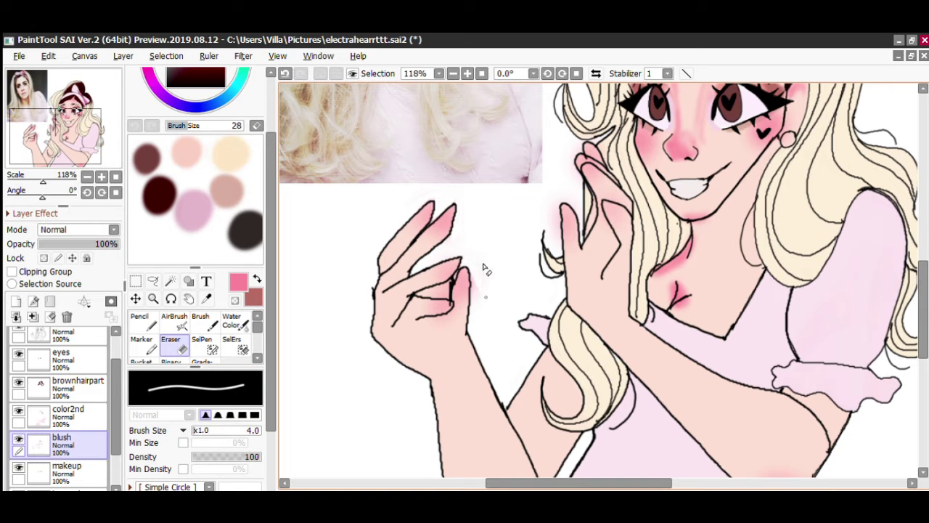
scroll(460, 215, "up", 2)
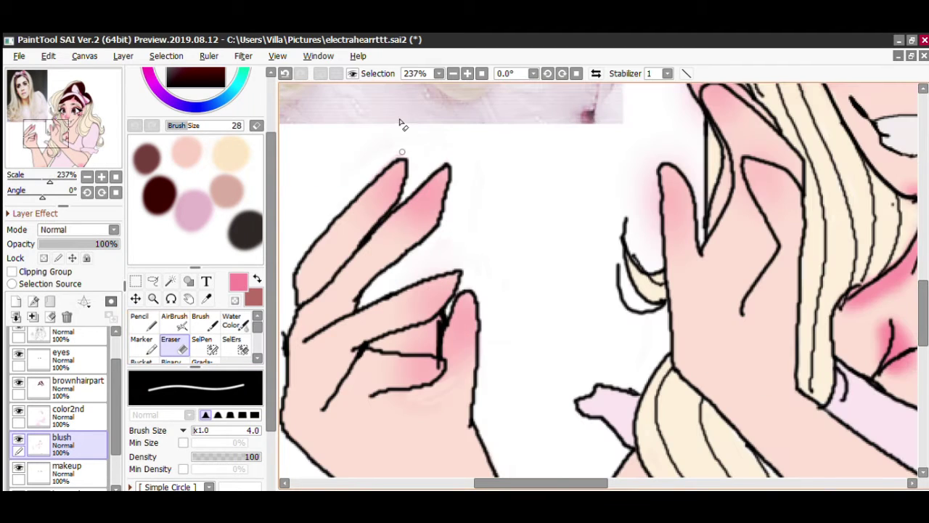
scroll(392, 396, "down", 2)
scroll(464, 302, "up", 2)
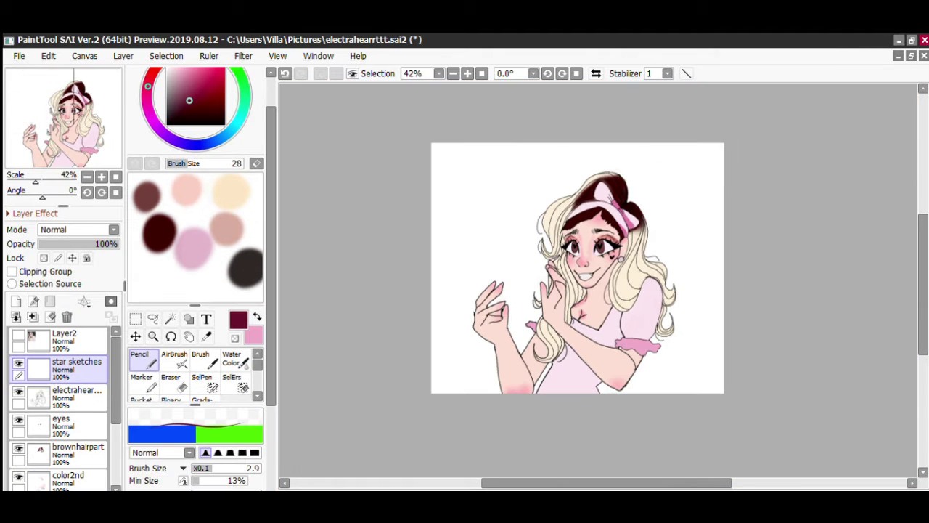
Step: Sketch a large five-pointed star between the hands in dark plum with the Pencil on the star sketches layer
scroll(517, 251, "up", 5)
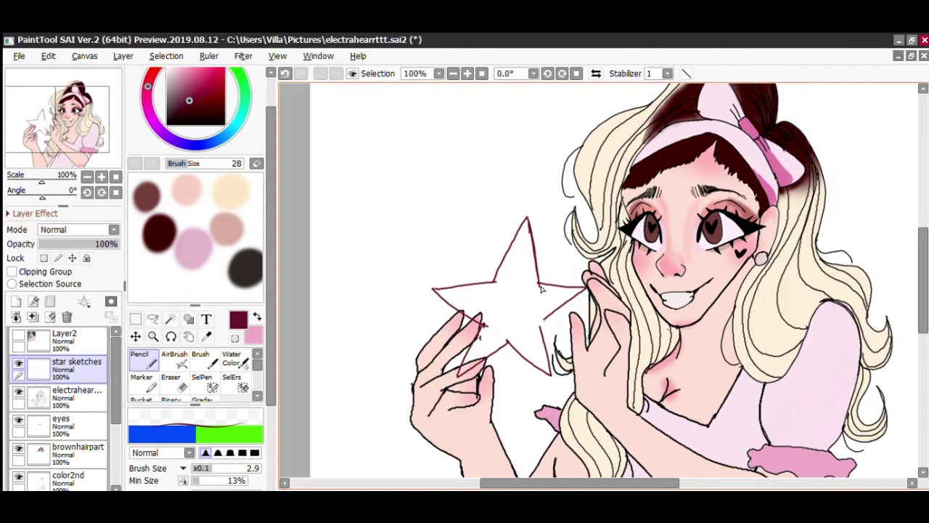
left_click_drag(512, 270, 508, 272)
scroll(508, 291, "down", 5)
scroll(476, 251, "up", 5)
Step: Sketch two smaller stars beside and below the raised hand
mouse_move(474, 314)
left_mouse_down()
mouse_move(498, 302)
mouse_move(459, 307)
left_mouse_up()
scroll(490, 258, "down", 5)
scroll(488, 269, "up", 6)
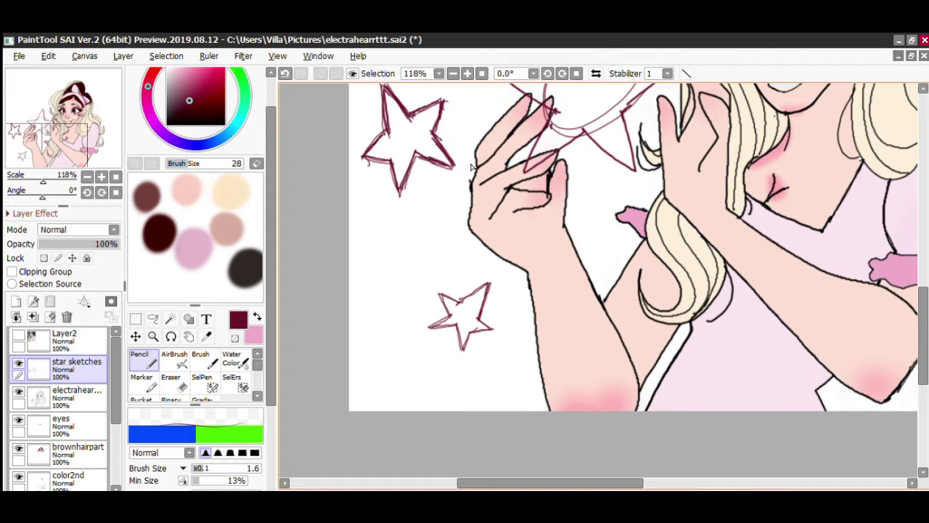
Step: Sketch three stars of different sizes in the empty background to the right of the girl's hair
scroll(490, 241, "up", 2)
scroll(572, 151, "up", 3)
mouse_move(639, 188)
left_mouse_down()
mouse_move(655, 153)
mouse_move(662, 163)
left_mouse_up()
scroll(675, 219, "down", 2)
scroll(697, 231, "down", 2)
mouse_move(682, 283)
left_mouse_down()
mouse_move(697, 323)
mouse_move(653, 370)
left_mouse_up()
scroll(654, 370, "down", 4)
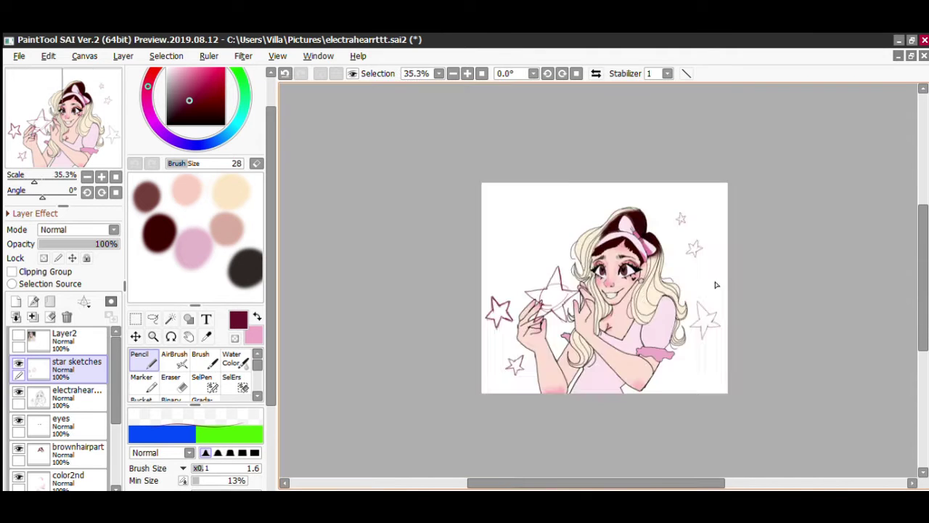
Step: Sketch further stars in the empty upper-left background above the large star
scroll(497, 272, "up", 3)
left_click_drag(512, 225, 497, 273)
scroll(450, 164, "down", 5)
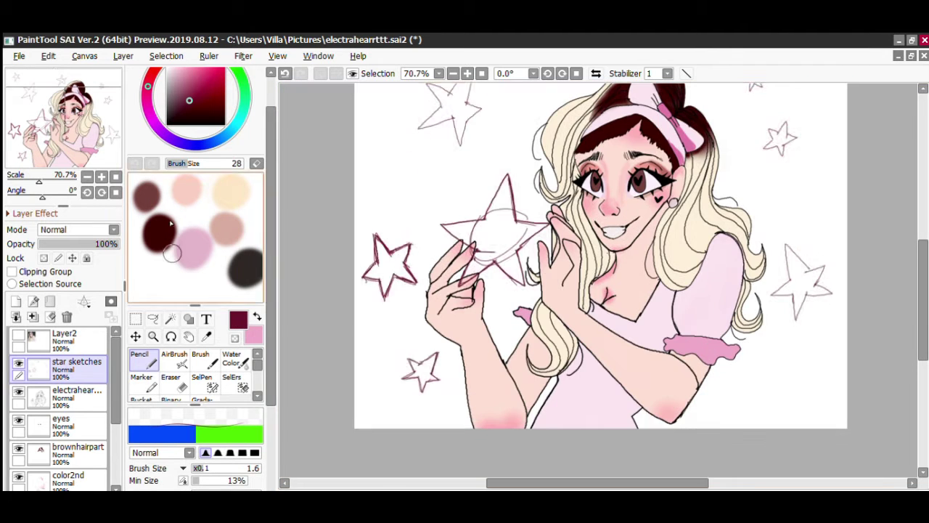
Step: Create a new layer for the yellow stars and outline and block in the large star between the hands in pale yellow
left_click(16, 302)
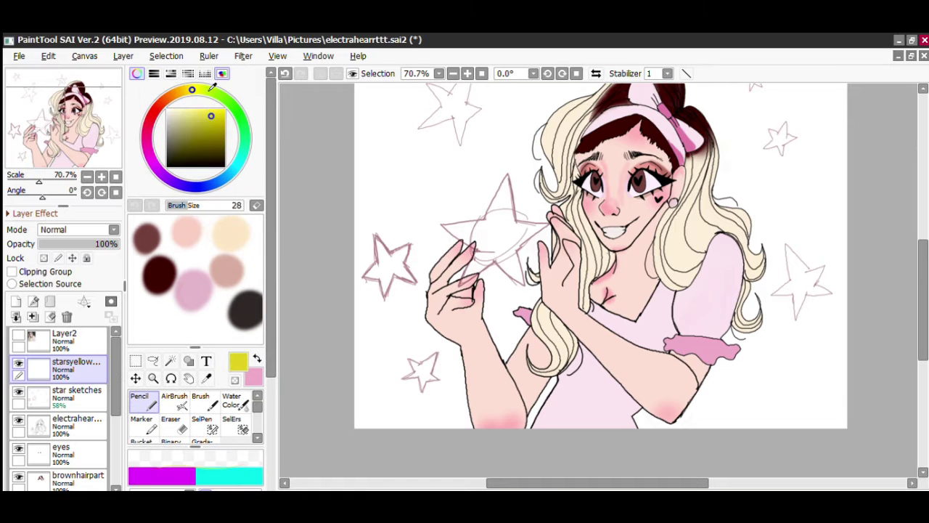
left_click(200, 395)
scroll(435, 189, "up", 3)
mouse_move(415, 238)
left_mouse_down()
mouse_move(460, 237)
mouse_move(467, 248)
mouse_move(430, 312)
mouse_move(418, 236)
mouse_move(450, 191)
left_mouse_up()
key("ctrl+z")
key("ctrl+z")
mouse_move(414, 243)
left_mouse_down()
mouse_move(445, 182)
mouse_move(447, 293)
mouse_move(415, 242)
left_mouse_up()
scroll(413, 213, "up", 1)
left_click(142, 426)
left_click(436, 268)
left_click(139, 385)
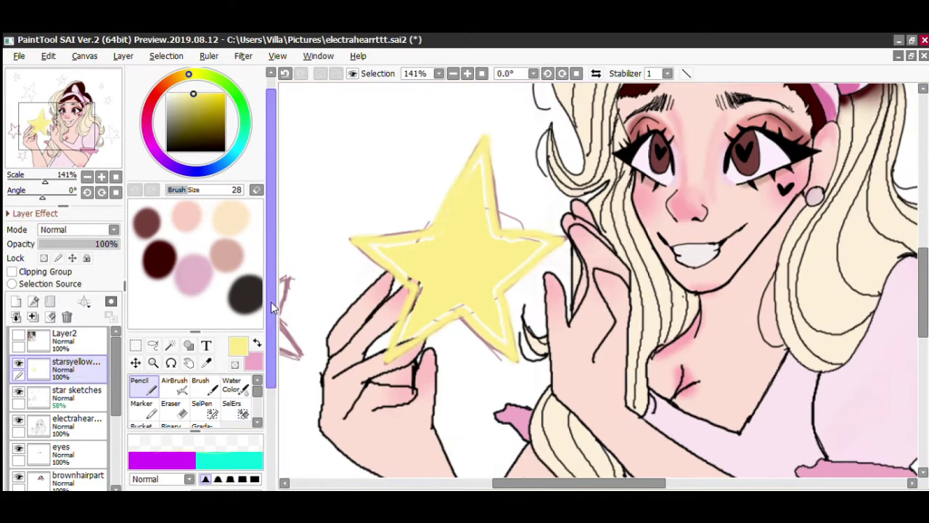
Step: Enlarge the Pencil brush and fill the white gaps inside the large star's points with pale yellow
left_click_drag(271, 301, 271, 396)
key("bracketright")
key("bracketright")
key("bracketright")
key("bracketright")
key("bracketright")
key("bracketright")
key("bracketright")
key("bracketright")
key("bracketright")
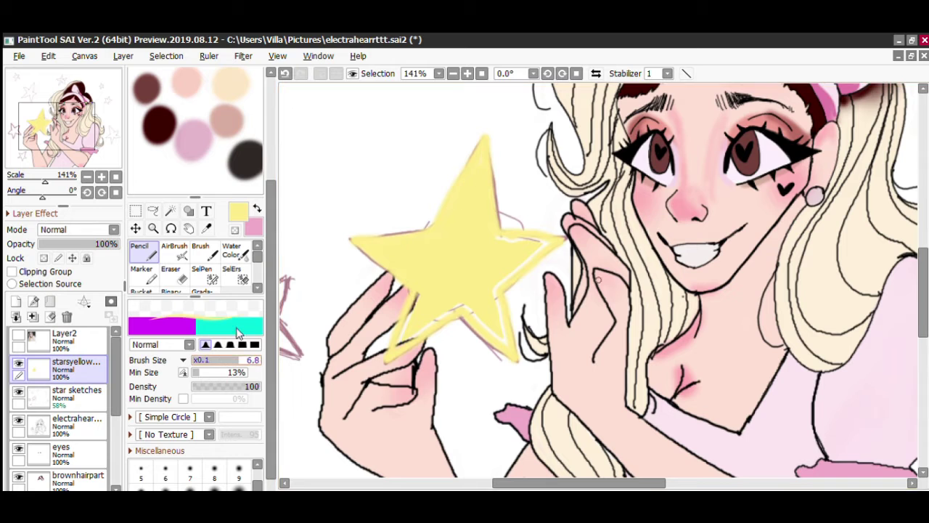
scroll(493, 269, "down", 3)
Step: Paint the stars beside and below the raised hand and the large star in the upper-left background solid yellow at brush size 10
scroll(392, 279, "up", 2)
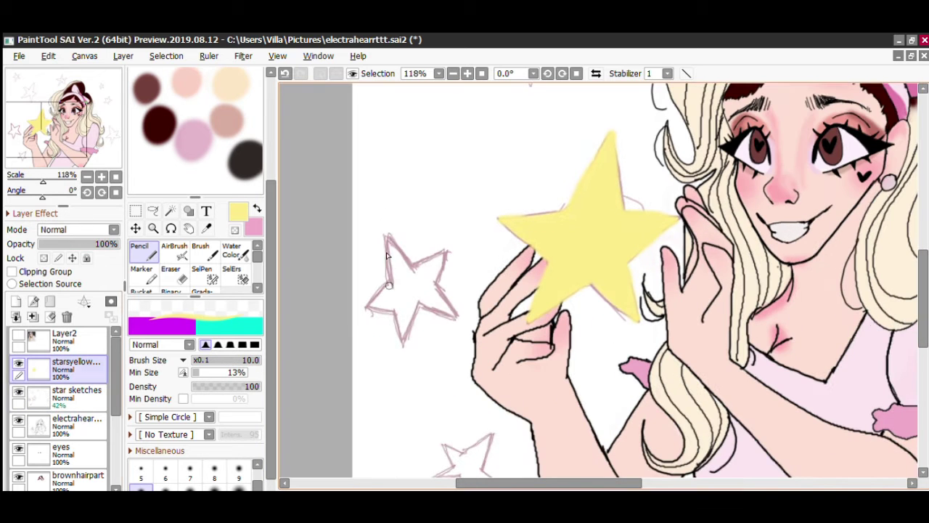
left_click_drag(386, 236, 392, 280)
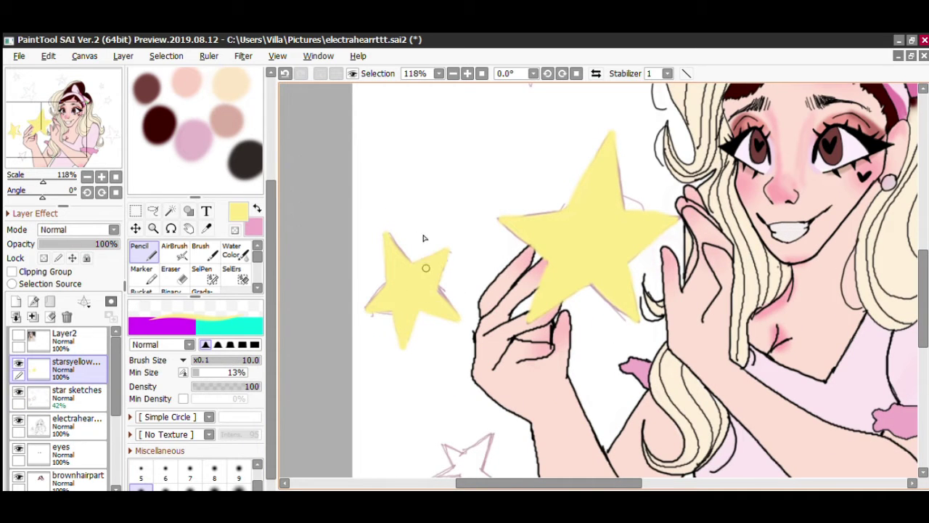
scroll(388, 238, "up", 2)
mouse_move(454, 409)
left_mouse_down()
mouse_move(447, 337)
mouse_move(413, 429)
mouse_move(380, 346)
mouse_move(423, 356)
mouse_move(417, 389)
left_mouse_up()
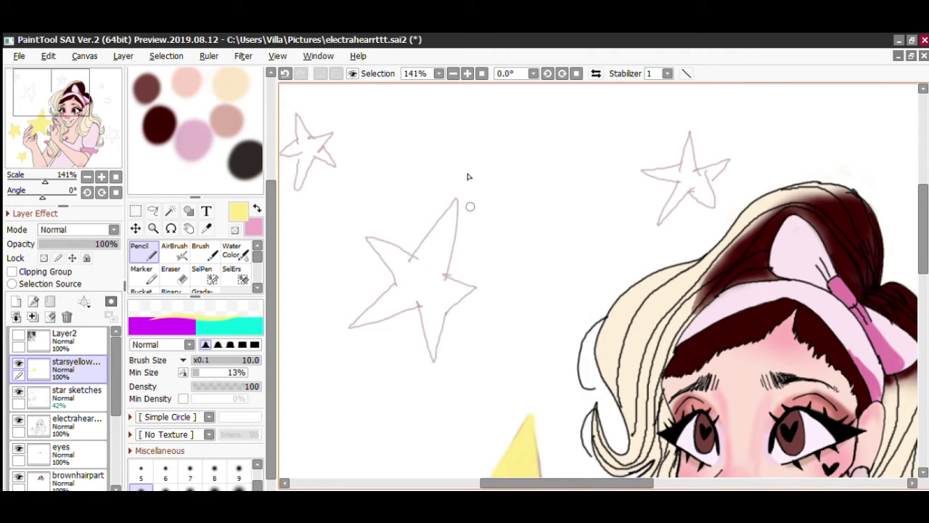
mouse_move(469, 178)
left_mouse_down()
mouse_move(380, 286)
mouse_move(450, 181)
mouse_move(457, 262)
left_mouse_up()
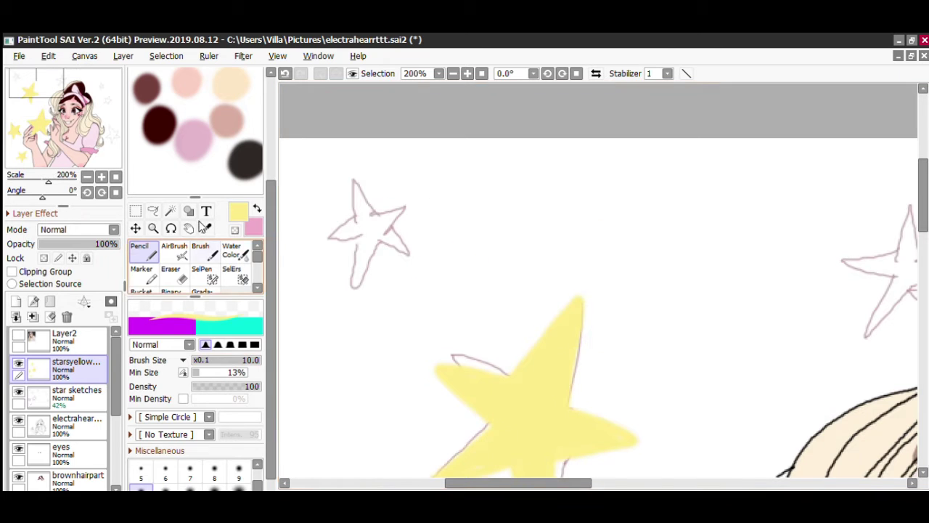
Step: Fill the small stars in the upper-left corner, above the hair and to the right of the bow with yellow using smaller brushes
key("b")
mouse_move(392, 185)
left_mouse_down()
mouse_move(385, 206)
mouse_move(361, 219)
left_mouse_up()
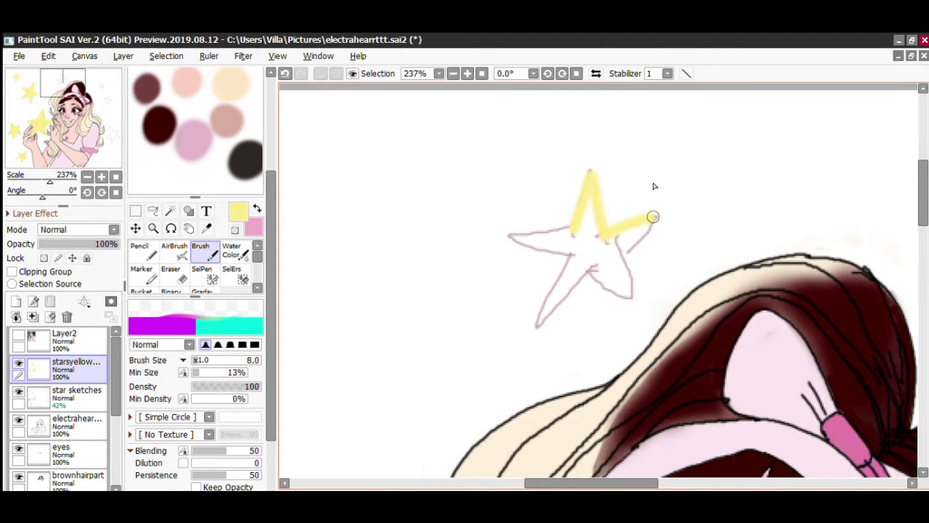
mouse_move(656, 186)
left_mouse_down()
mouse_move(583, 216)
mouse_move(612, 214)
left_mouse_up()
mouse_move(695, 249)
left_mouse_down()
mouse_move(695, 197)
mouse_move(701, 266)
mouse_move(702, 249)
left_mouse_up()
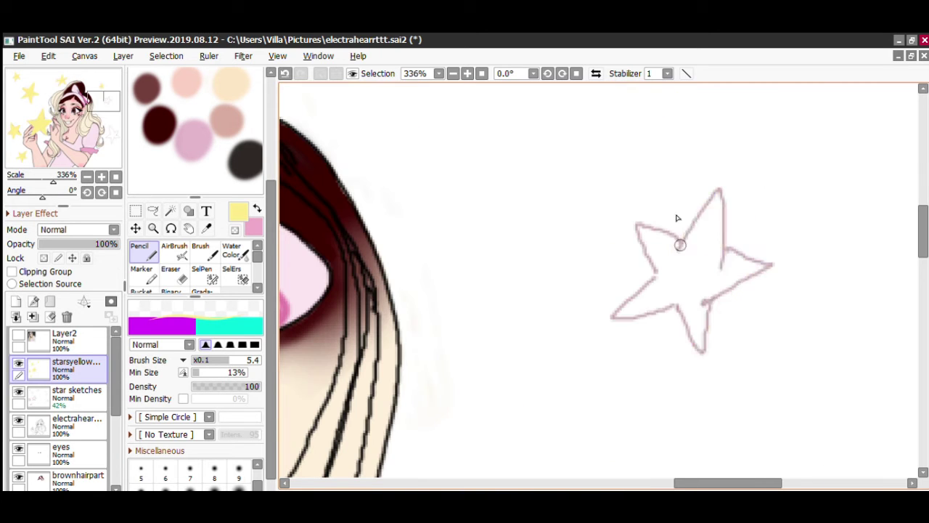
mouse_move(678, 218)
left_mouse_down()
mouse_move(654, 239)
mouse_move(705, 251)
left_mouse_up()
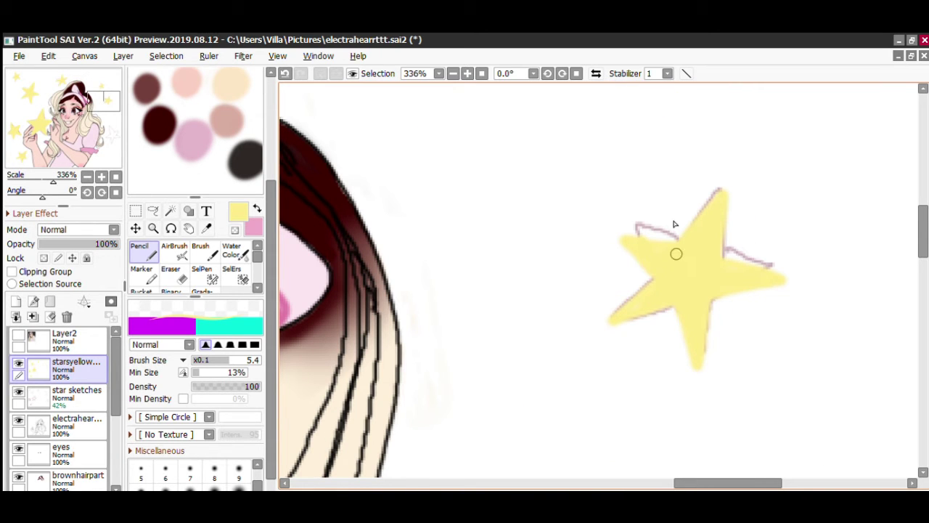
Step: Outline the upper and right points of the star beside the sleeve in yellow, then lasso and adjust the partial outline
scroll(675, 224, "down", 2)
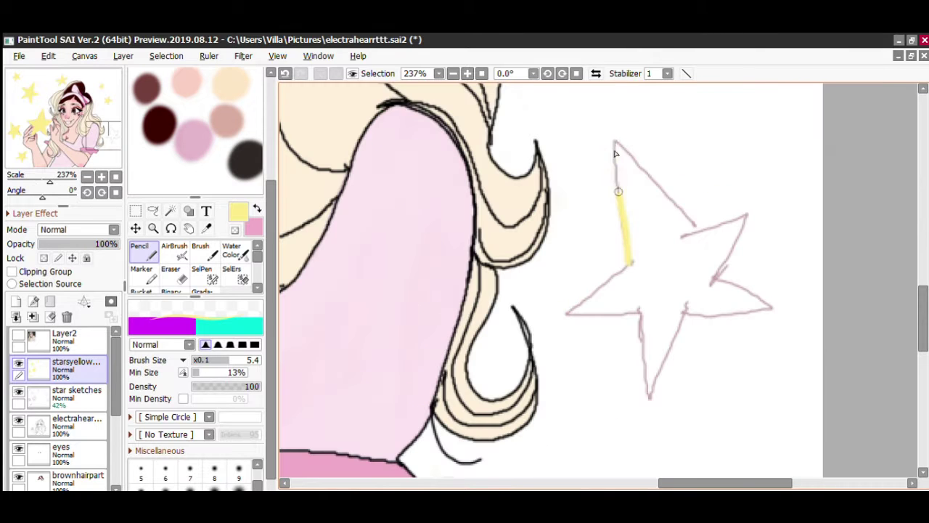
left_click_drag(766, 172, 753, 338)
left_click_drag(567, 314, 721, 338)
key("ctrl+z")
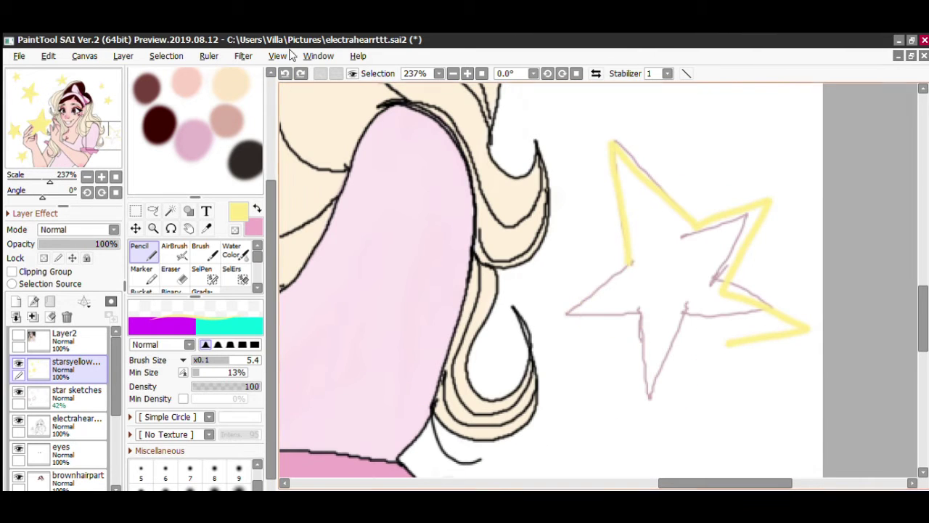
key("l")
mouse_move(646, 117)
left_mouse_down()
mouse_move(614, 310)
mouse_move(632, 119)
left_mouse_up()
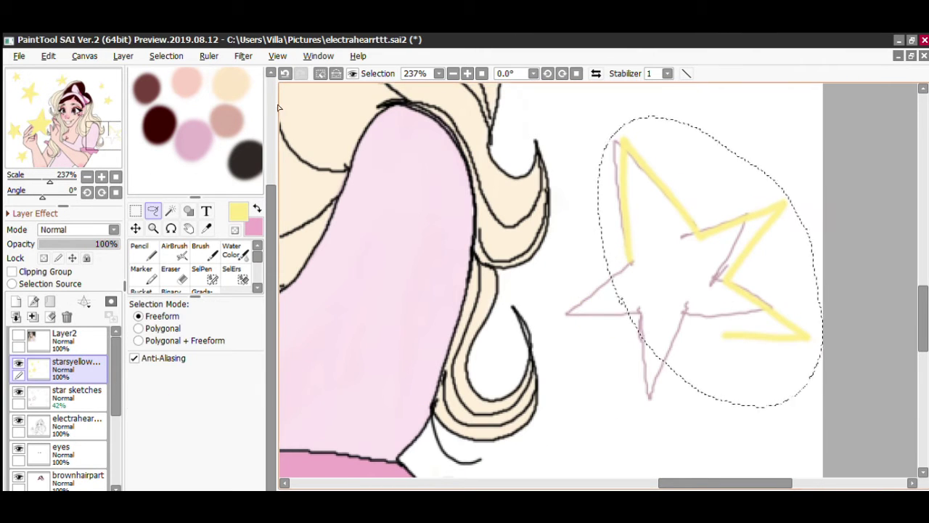
key("ctrl+d")
Step: Paste a copy of the partial outline on its own layer and rotate it to form the star's lower-left points
key("ctrl+v")
key("ctrl+t")
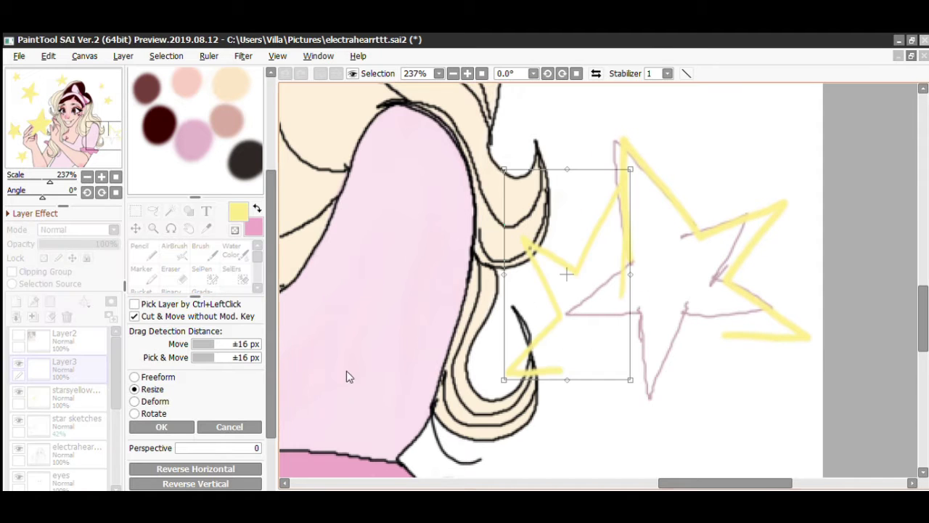
left_click_drag(347, 376, 135, 363)
mouse_move(769, 181)
left_mouse_down()
mouse_move(726, 239)
mouse_move(716, 311)
left_mouse_up()
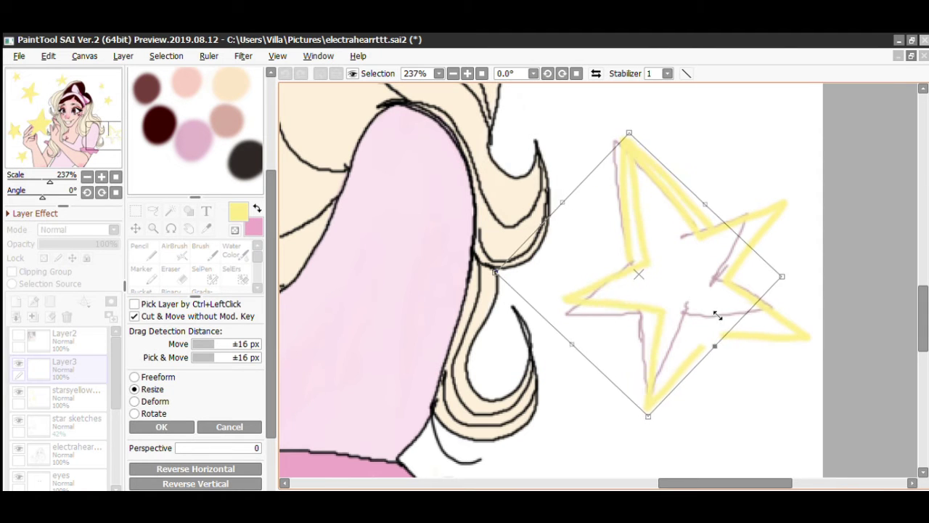
key("Escape")
key("n")
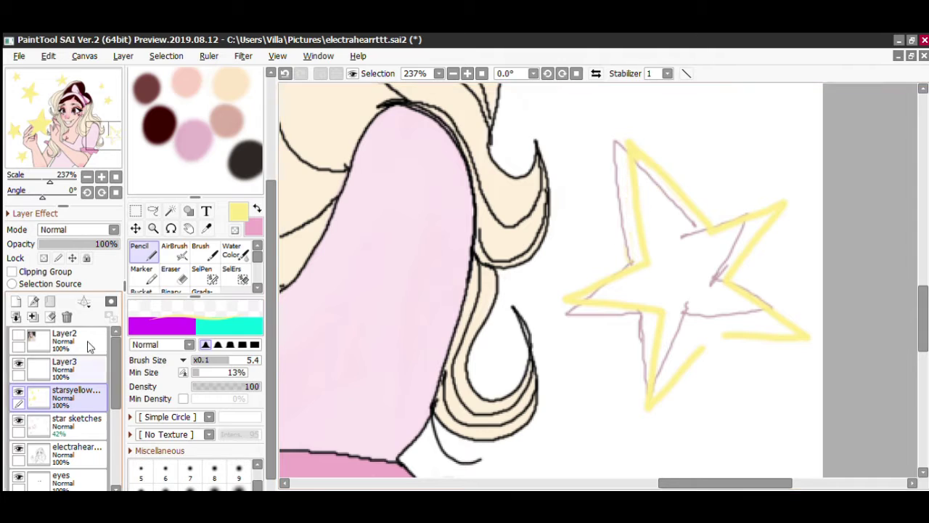
Step: Merge the two outline pieces into the yellow stars layer and fill the star beside the sleeve solid yellow
key("ctrl+z")
key("ctrl+z")
key("ctrl+z")
mouse_move(646, 181)
left_mouse_down()
mouse_move(662, 169)
mouse_move(733, 203)
mouse_move(639, 246)
mouse_move(681, 331)
mouse_move(717, 291)
mouse_move(778, 300)
left_mouse_up()
key("e")
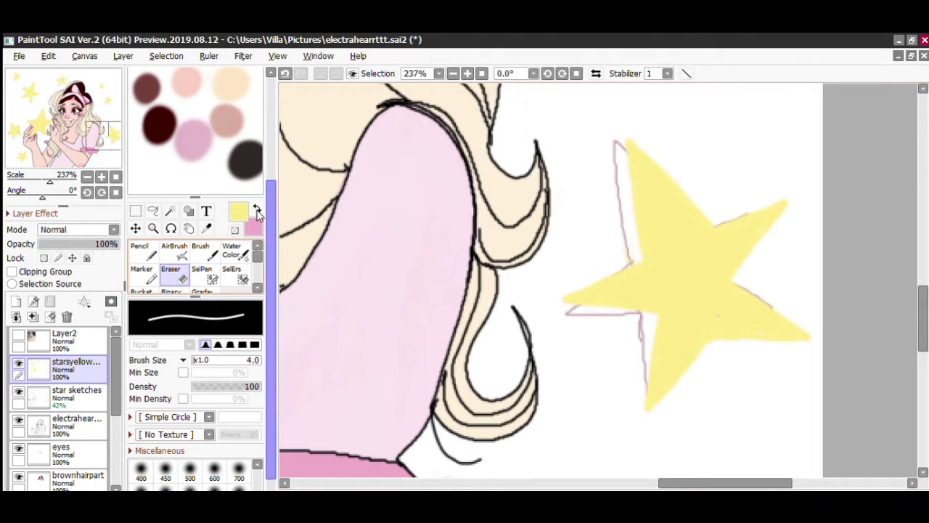
key("n")
Step: Remove the star sketches layer and add a new layer named starshine above the yellow stars
scroll(704, 324, "down", 8)
left_click(32, 316)
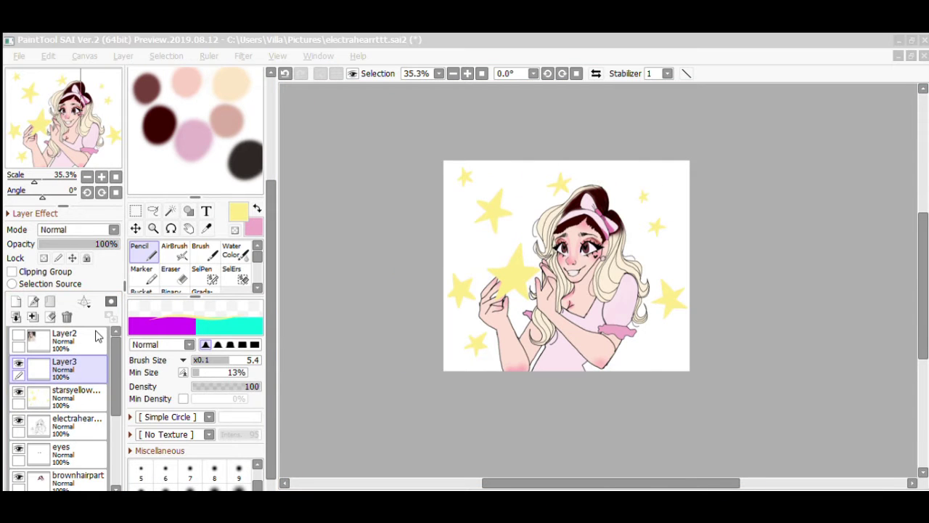
scroll(58, 407, "down", 5)
Step: Fill the bottom background layer Layer1 with dark purple using the Bucket
left_click(64, 475)
left_click(141, 291)
left_click(508, 218)
scroll(657, 300, "up", 3)
scroll(657, 299, "down", 2)
left_click(175, 154)
left_click(177, 119)
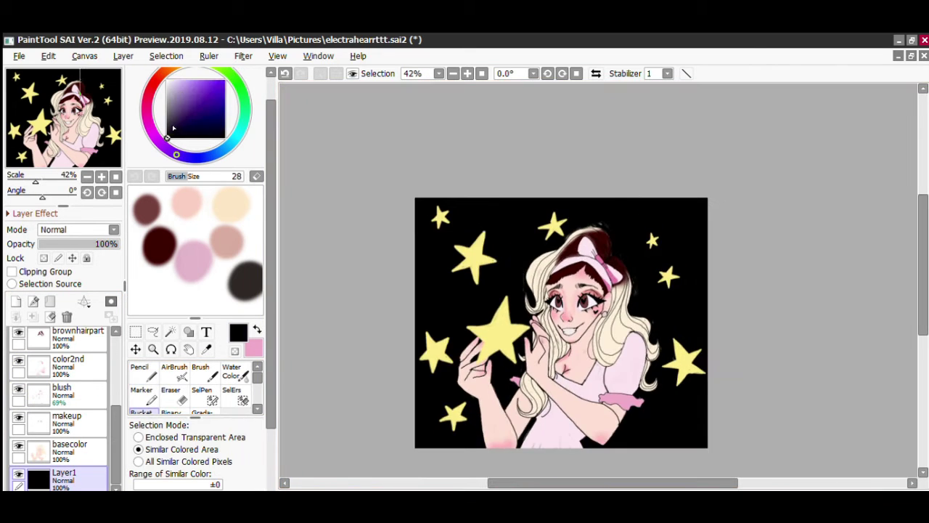
left_click(451, 218)
Step: Erase the stray light paint outside the figure's outline on the basecolor layer
left_click(70, 447)
key("e")
scroll(567, 245, "up", 5)
scroll(567, 245, "up", 3)
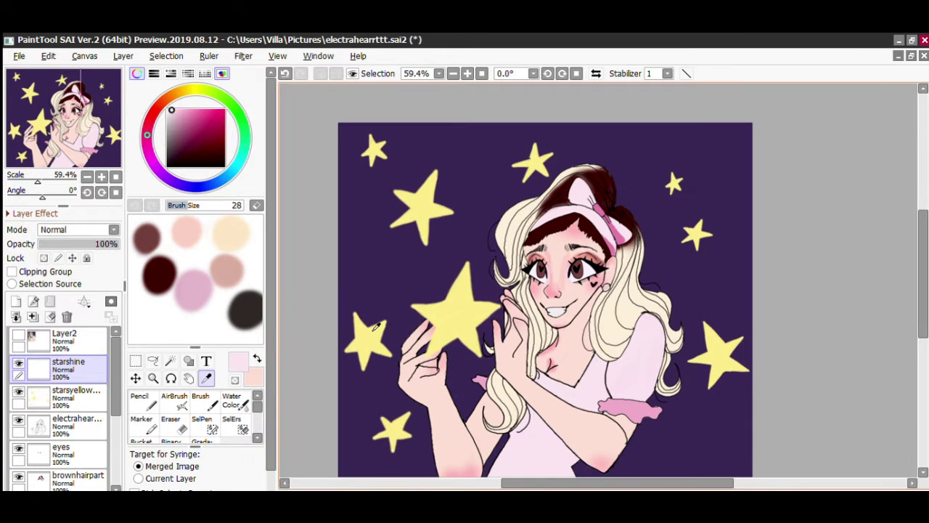
Step: Sample the stars' yellow and airbrush a soft glow around each star on the starshine layer at brush size 100
left_click(375, 328)
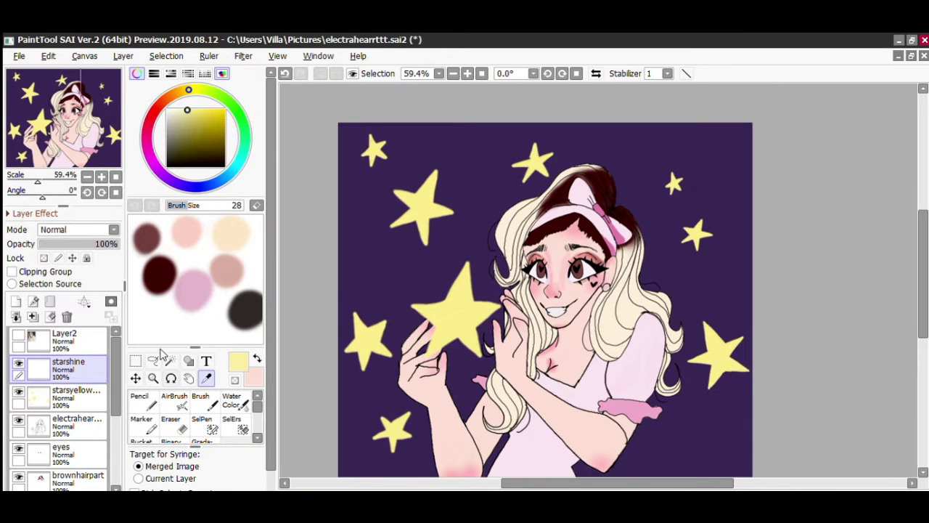
left_click(175, 403)
scroll(265, 384, "down", 3)
left_click_drag(436, 305, 457, 319)
left_click(372, 148)
left_click(428, 211)
left_click(370, 334)
left_click(392, 428)
left_click(535, 156)
left_click(718, 348)
Step: Set the starshine layer to Vivid Light blending at 42% opacity
left_click_drag(109, 244, 56, 244)
scroll(266, 264, "down", 2)
left_click(77, 229)
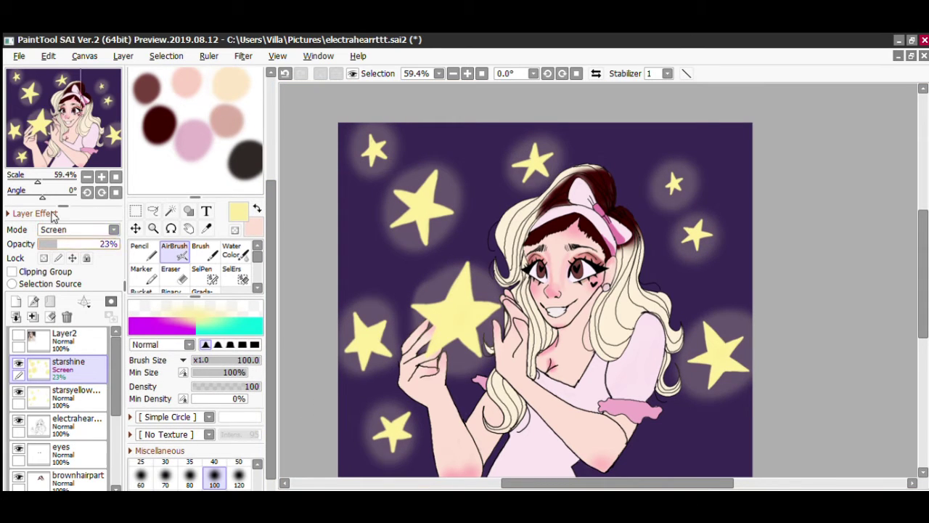
left_click(76, 251)
mouse_move(57, 244)
left_mouse_down()
mouse_move(87, 244)
mouse_move(65, 244)
left_mouse_up()
scroll(77, 230, "down", 2)
Step: Add a layer named shading below the line art, set it to Multiply and choose a dusky pink for the Pencil
left_click(16, 301)
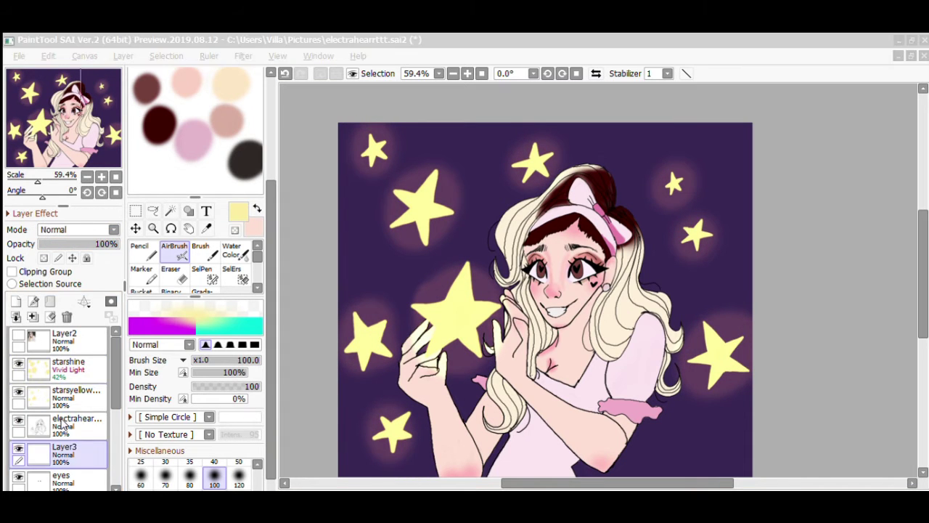
type("shading")
key("Return")
key("n")
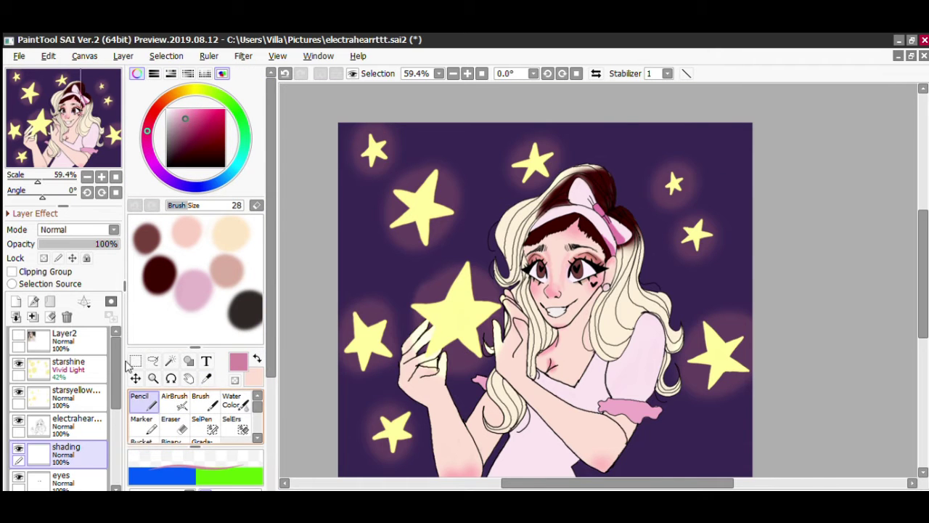
Step: Shade the upper eyes, the side of the nose and the cheek edge beside the hair in dusky pink
scroll(549, 267, "up", 5)
left_click_drag(654, 254, 762, 280)
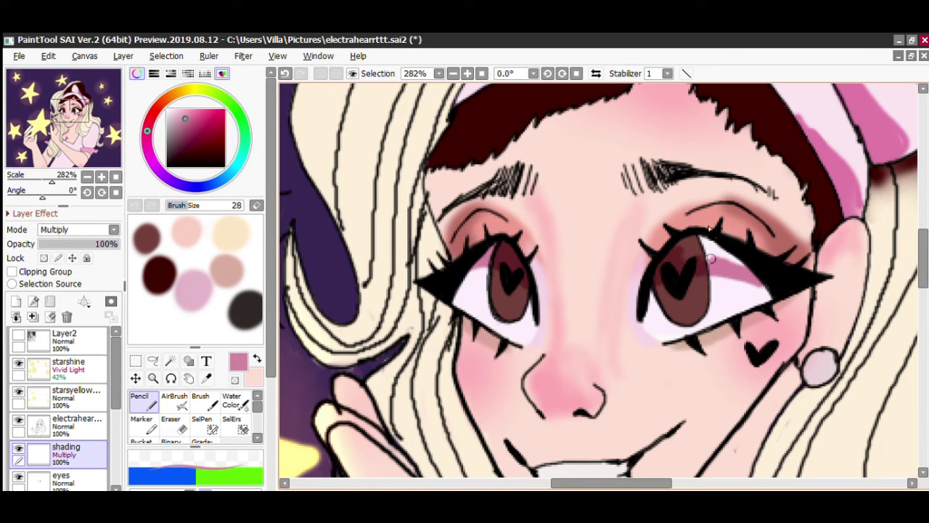
mouse_move(747, 240)
left_mouse_down()
mouse_move(683, 264)
mouse_move(792, 240)
left_mouse_up()
left_click_drag(632, 284, 617, 374)
mouse_move(646, 247)
left_mouse_down()
mouse_move(579, 308)
mouse_move(574, 378)
left_mouse_up()
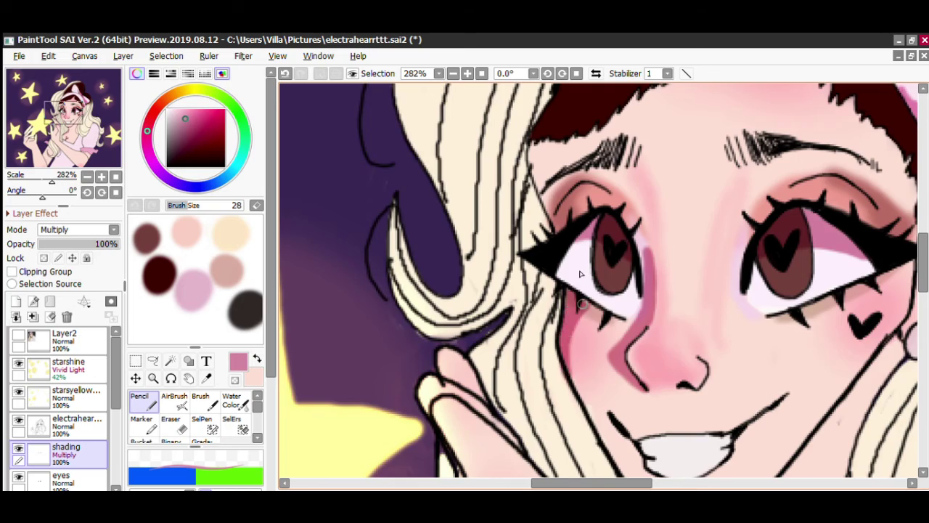
Step: Shade the corner of the mouth and the outer side of the earring in dusky pink
scroll(581, 305, "down", 3)
scroll(639, 319, "up", 2)
mouse_move(654, 313)
left_mouse_down()
mouse_move(654, 367)
mouse_move(632, 371)
left_mouse_up()
scroll(773, 258, "down", 2)
scroll(773, 258, "up", 4)
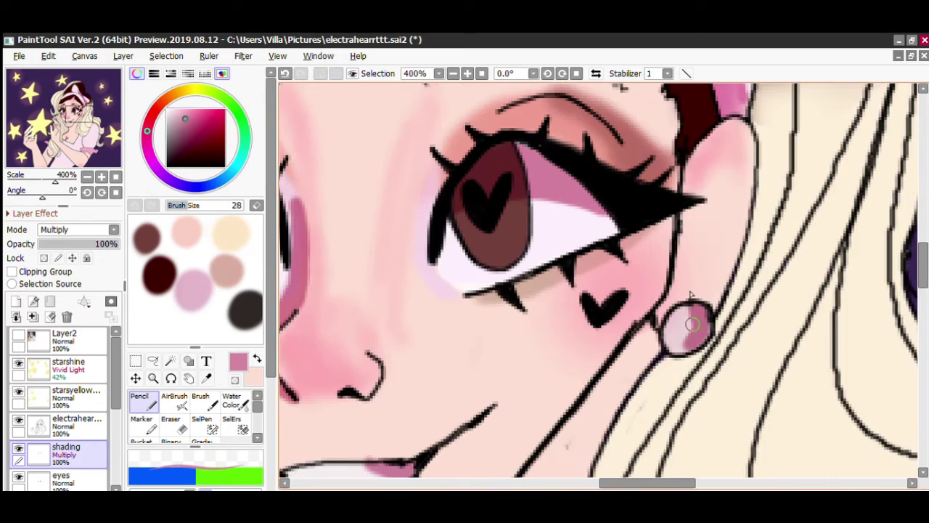
Step: Shade the upper edge of the headband and the folds of the bow in dusky pink
scroll(724, 89, "down", 5)
scroll(689, 279, "up", 4)
mouse_move(696, 323)
left_mouse_down()
mouse_move(784, 465)
mouse_move(795, 464)
left_mouse_up()
left_click_drag(694, 276, 626, 157)
mouse_move(690, 294)
left_mouse_down()
mouse_move(495, 297)
mouse_move(602, 259)
left_mouse_up()
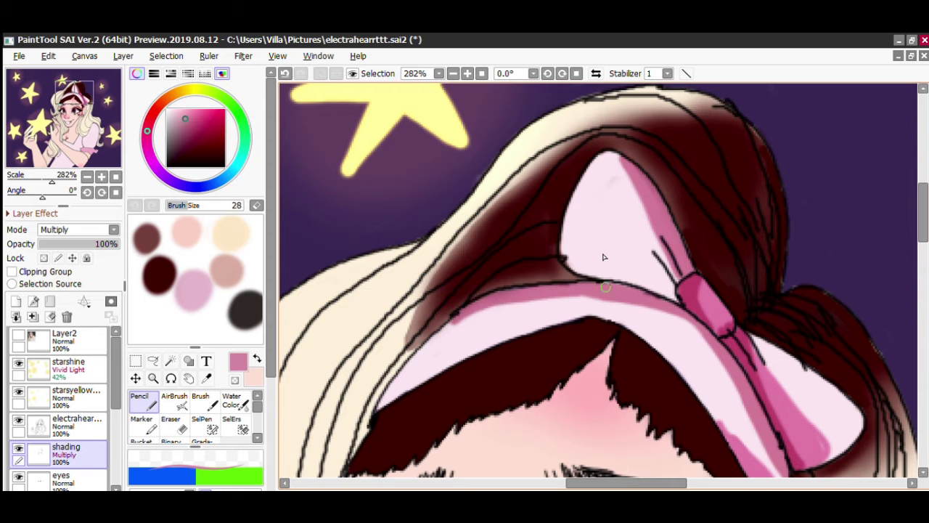
Step: Shade the neck under the jaw and the chest along the hair in dusky pink
scroll(602, 259, "down", 5)
mouse_move(697, 153)
left_mouse_down()
mouse_move(574, 334)
mouse_move(546, 337)
mouse_move(551, 344)
mouse_move(605, 282)
mouse_move(594, 300)
mouse_move(596, 277)
left_mouse_up()
scroll(601, 251, "down", 2)
left_click_drag(722, 309, 704, 199)
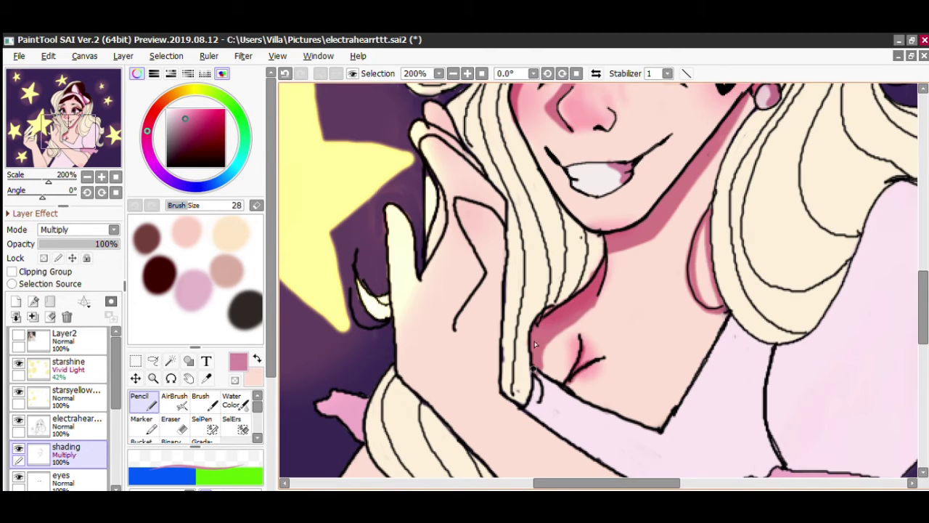
Step: Shade the bodice beside the sleeve and paint the forearm's shadow along the dress below it
scroll(535, 344, "down", 5)
scroll(770, 239, "up", 1)
scroll(660, 271, "up", 1)
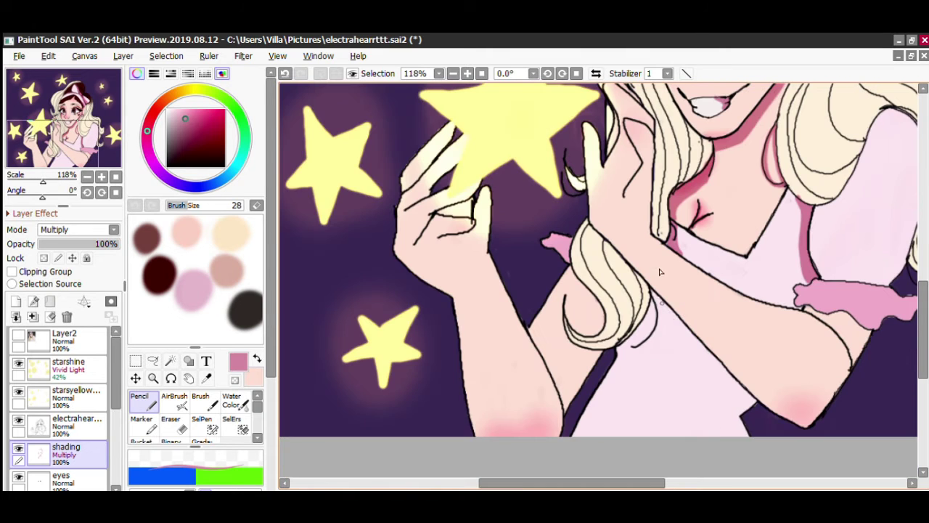
left_click_drag(654, 292, 752, 407)
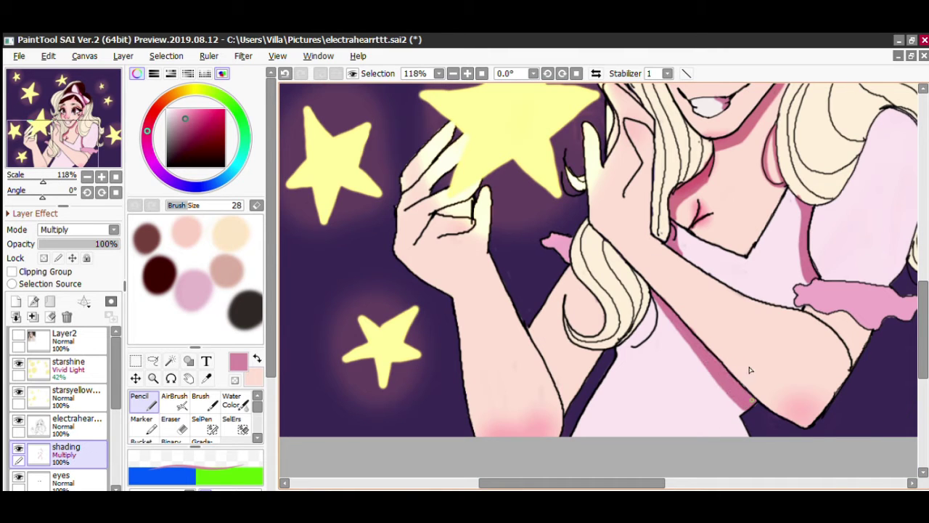
Step: Shade the puffed sleeve beneath the hair, the sleeve ruffle and the outer hair curls in dusky pink
scroll(630, 297, "up", 1)
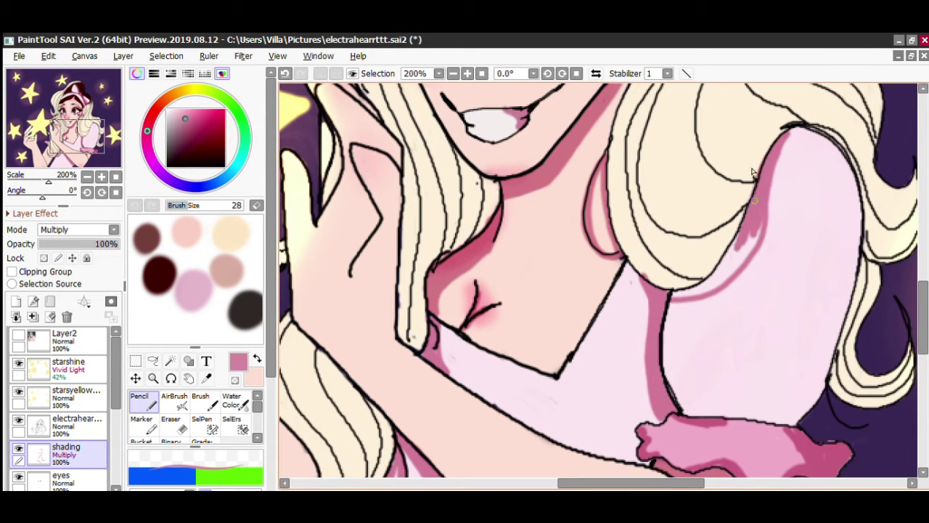
scroll(727, 290, "down", 9)
scroll(751, 308, "up", 9)
left_click_drag(697, 348, 711, 218)
scroll(592, 175, "down", 2)
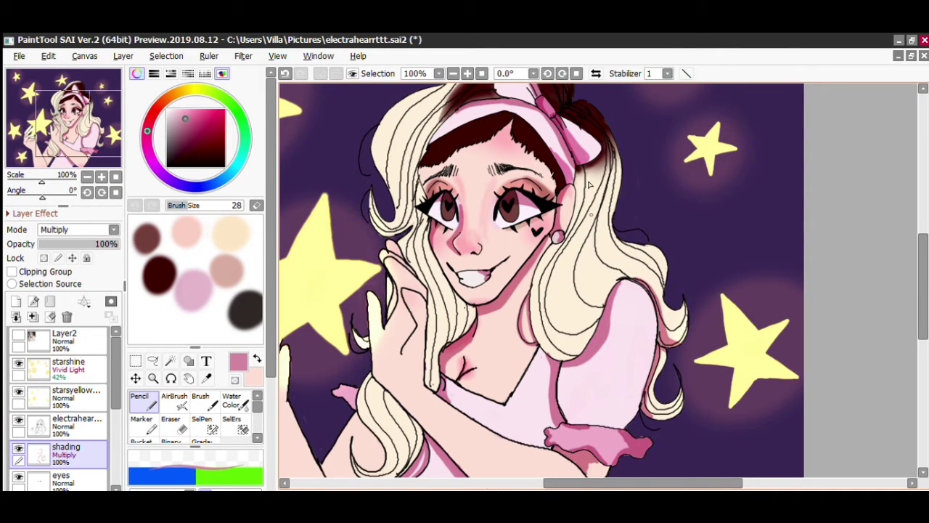
Step: Shade the hair locks running from the ear down along the neck to the shoulder in dusky pink
scroll(589, 185, "up", 3)
mouse_move(584, 171)
left_mouse_down()
mouse_move(510, 360)
mouse_move(518, 404)
mouse_move(494, 336)
left_mouse_up()
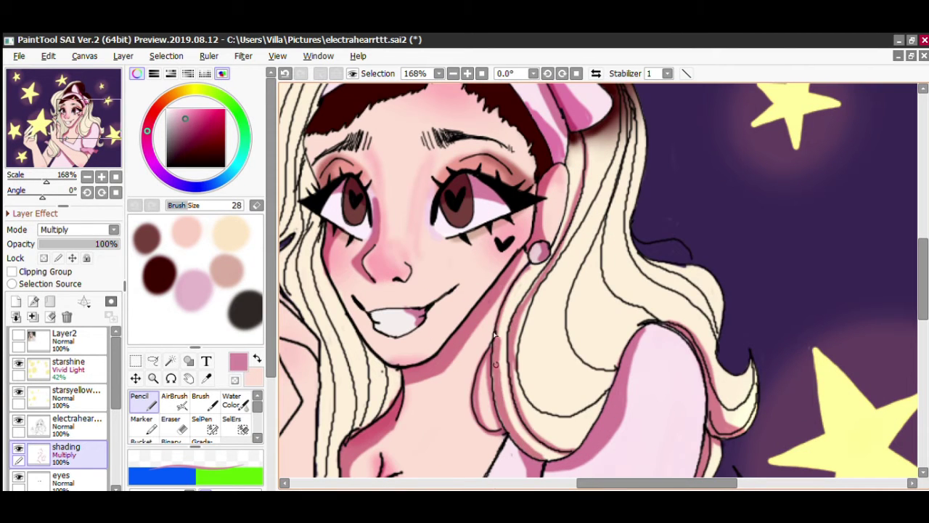
left_click_drag(524, 405, 561, 386)
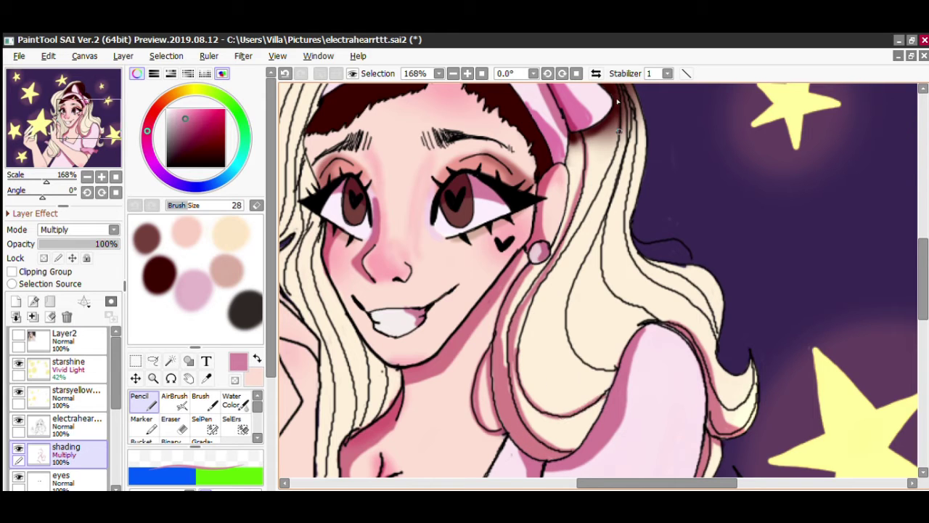
Step: Shade the hair strands falling from the bow past the ear and over the shoulder in dusky pink
mouse_move(618, 101)
left_mouse_down()
mouse_move(597, 347)
mouse_move(624, 211)
mouse_move(641, 263)
mouse_move(700, 276)
left_mouse_up()
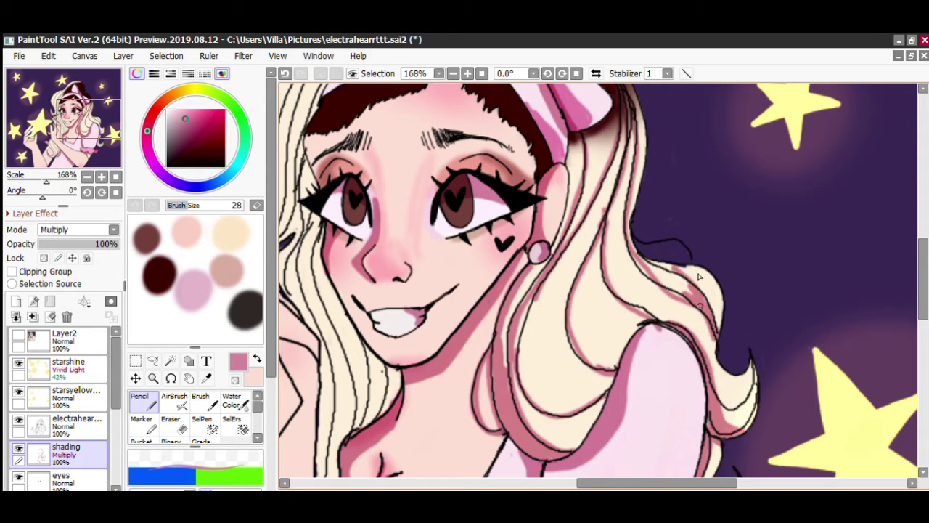
left_click_drag(523, 400, 591, 440)
scroll(529, 403, "down", 4)
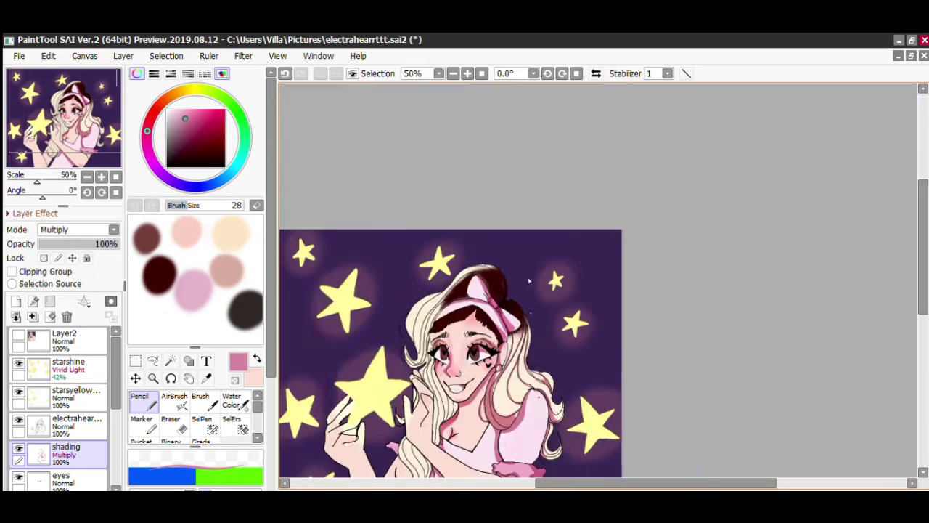
scroll(476, 399, "up", 4)
scroll(490, 316, "down", 3)
scroll(438, 228, "up", 3)
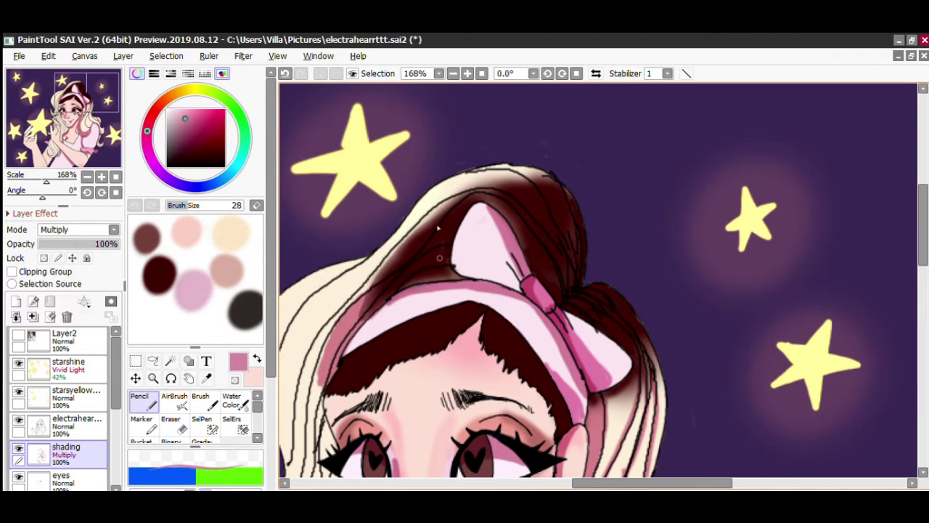
Step: Shade the hair between the headband, cheek and chest, and the finger creases of the hand beside the face in dusky pink
scroll(325, 349, "down", 2)
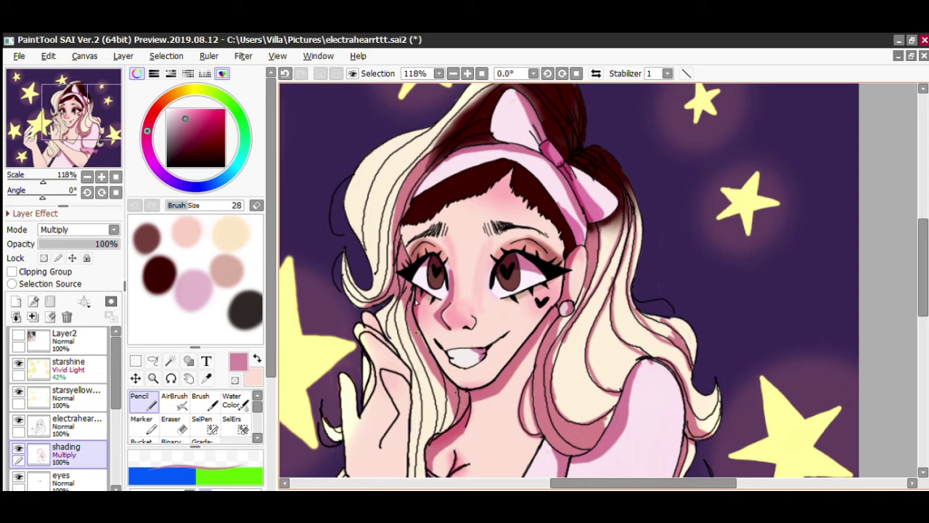
scroll(381, 291, "up", 1)
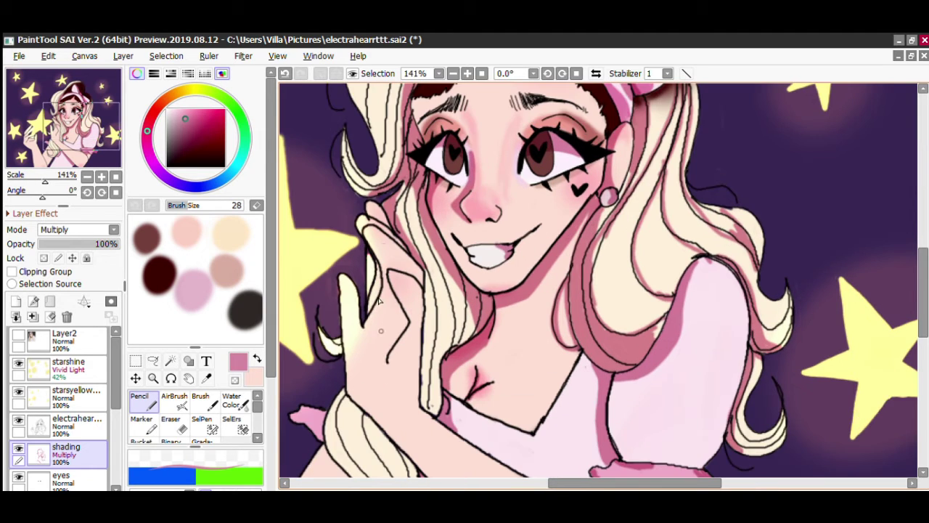
left_click_drag(428, 371, 428, 270)
left_click_drag(433, 347, 436, 412)
left_click_drag(403, 352, 376, 293)
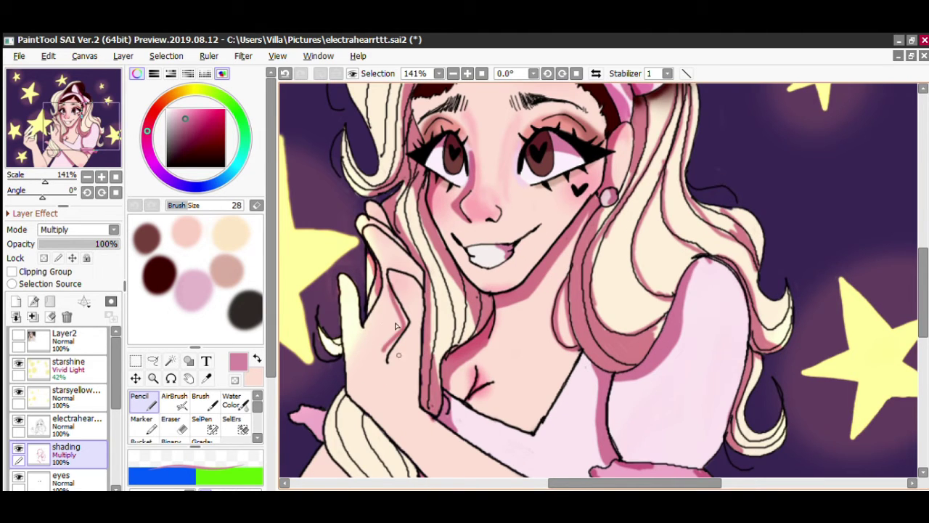
scroll(372, 385, "down", 1)
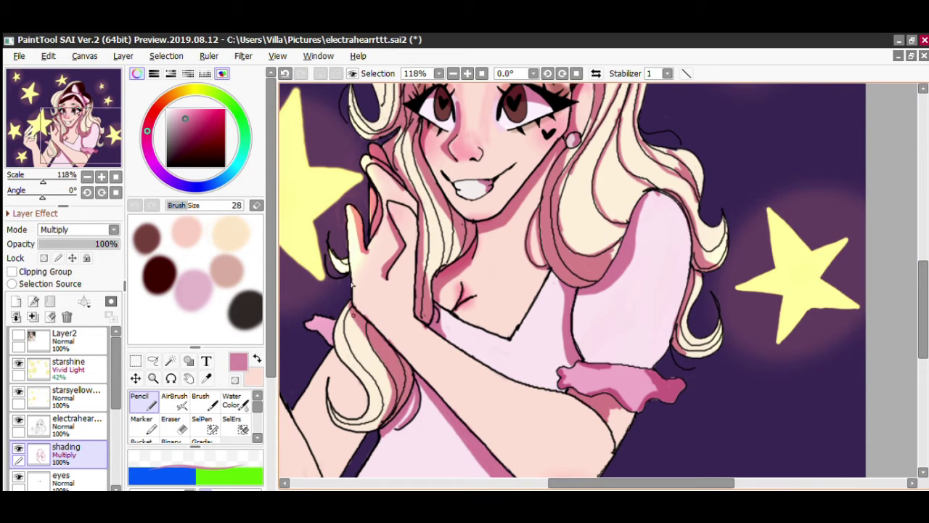
Step: Shade the upper arm behind and inside the hair curl hanging below the wrist in dusky pink
scroll(352, 287, "down", 6)
scroll(384, 406, "up", 7)
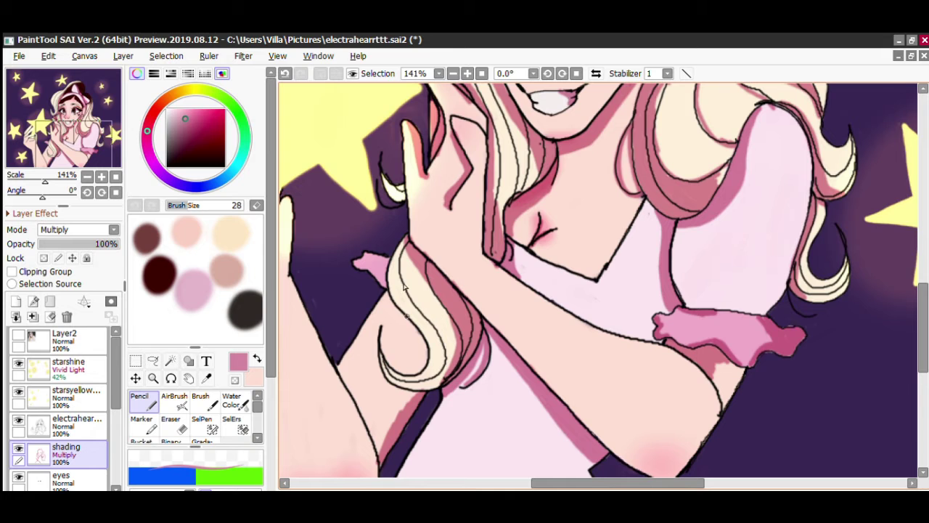
left_click_drag(421, 326, 413, 328)
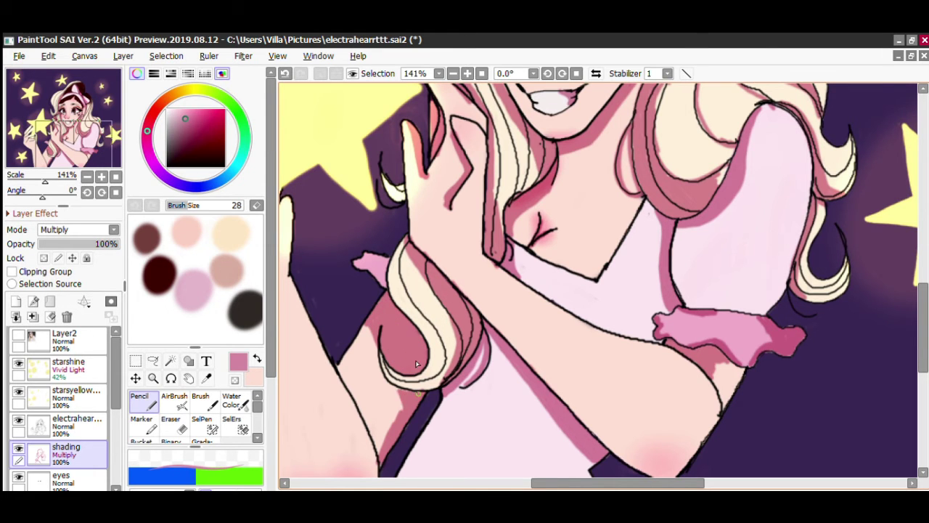
scroll(418, 364, "down", 2)
Step: Shade the star-holding hand's fingers and the inner edge of its forearm, and lower the shading layer's opacity to 64%
scroll(298, 291, "up", 3)
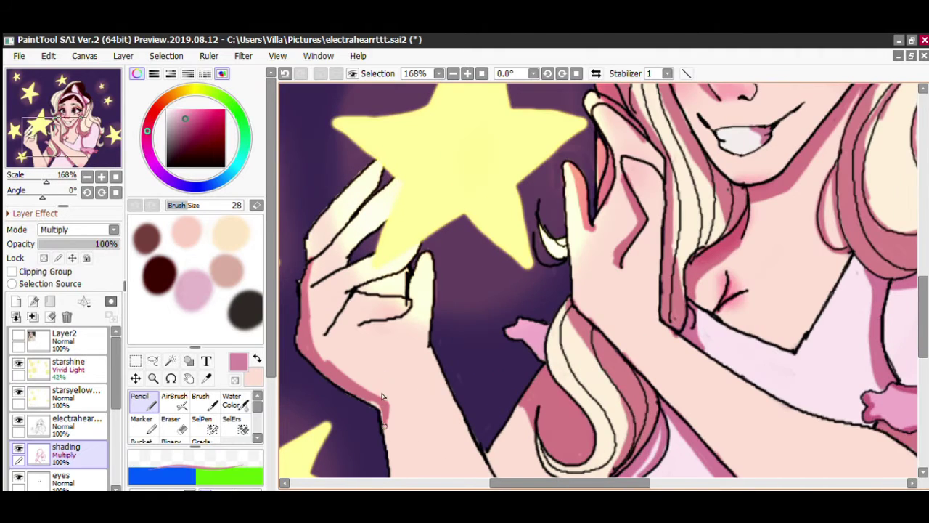
key("ctrl+z")
left_click_drag(361, 324, 397, 322)
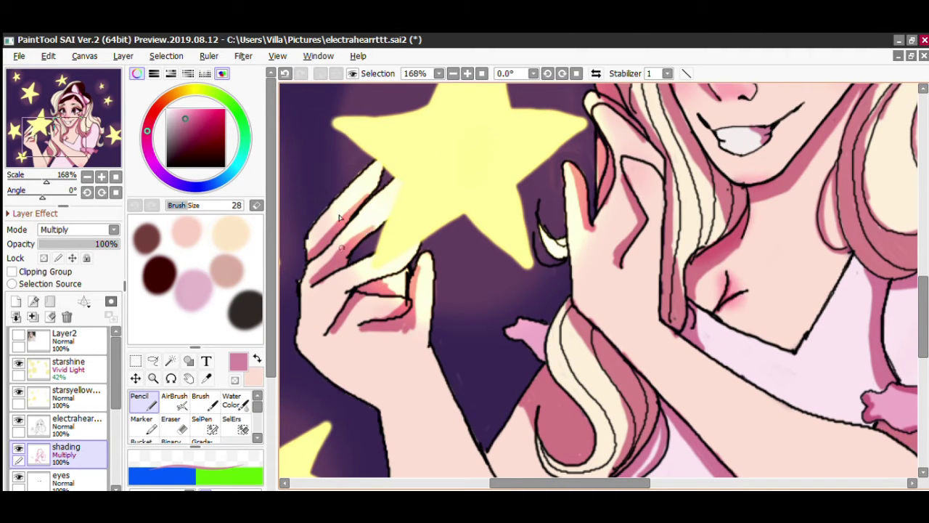
scroll(500, 287, "down", 2)
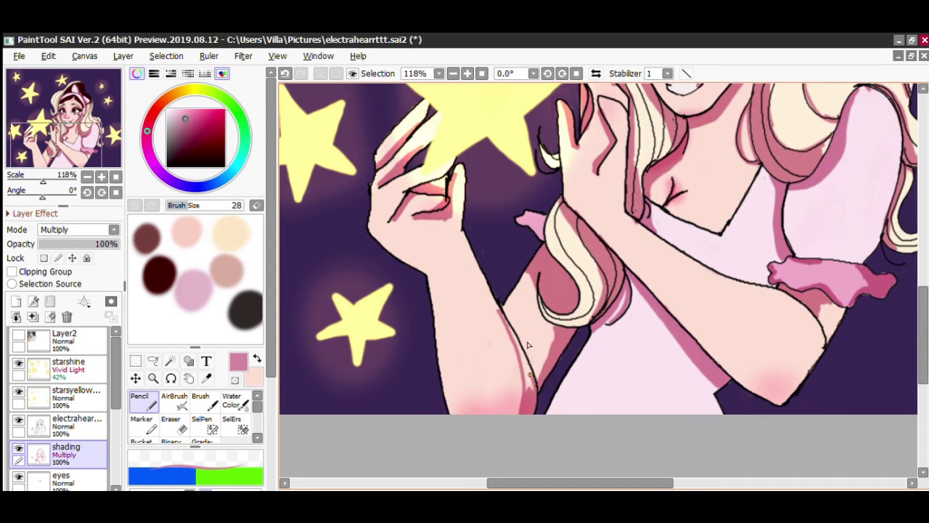
scroll(528, 345, "down", 4)
left_click_drag(109, 244, 101, 244)
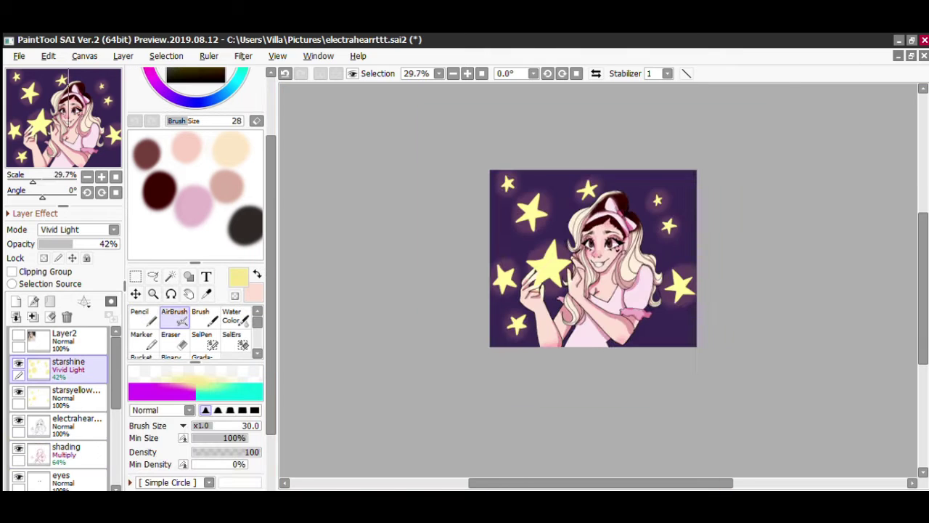
Step: Airbrush soft yellow light over the arms, dress, sleeve and outer hair on the starshine layer, using size 63 and density 32
scroll(508, 275, "up", 5)
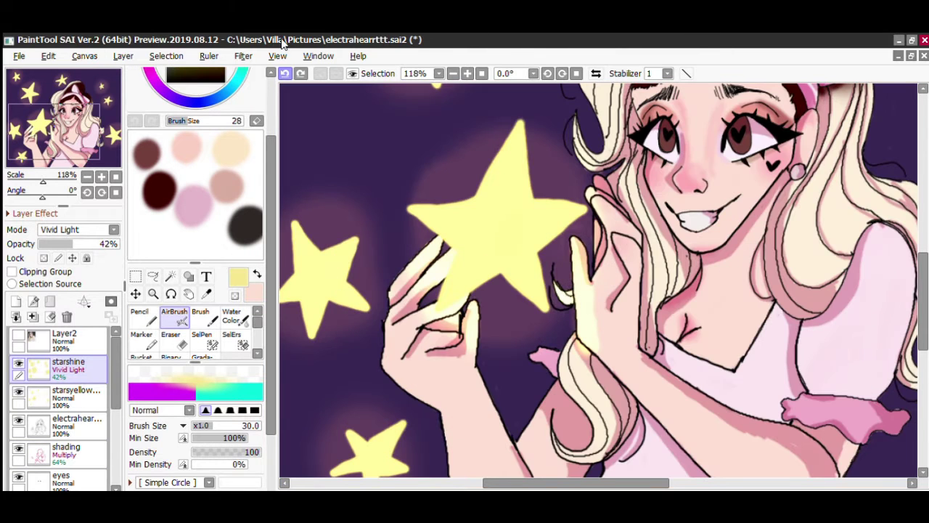
left_click(72, 396)
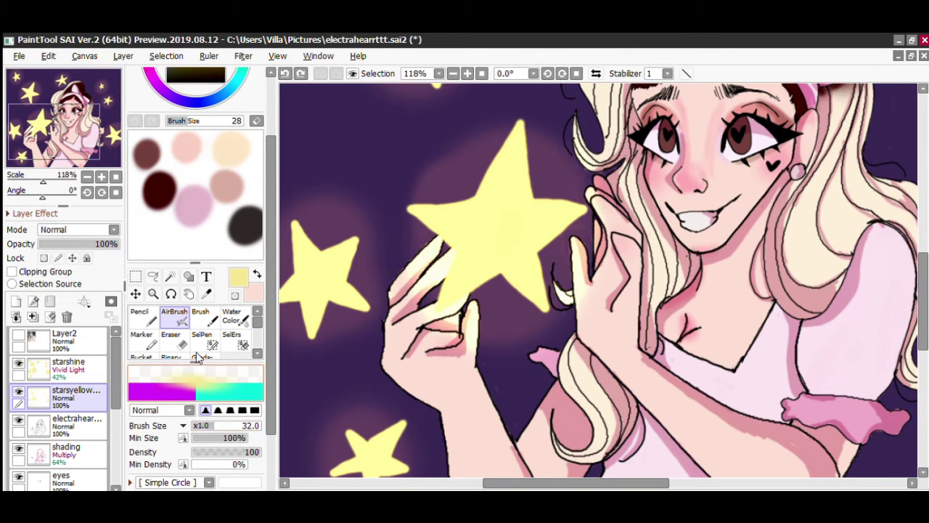
left_click(72, 367)
scroll(623, 352, "down", 4)
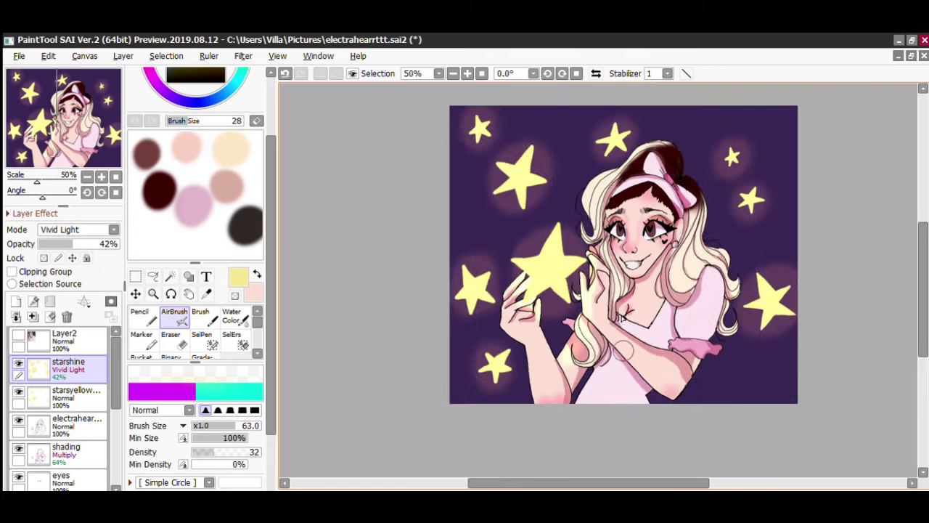
scroll(623, 318, "up", 1)
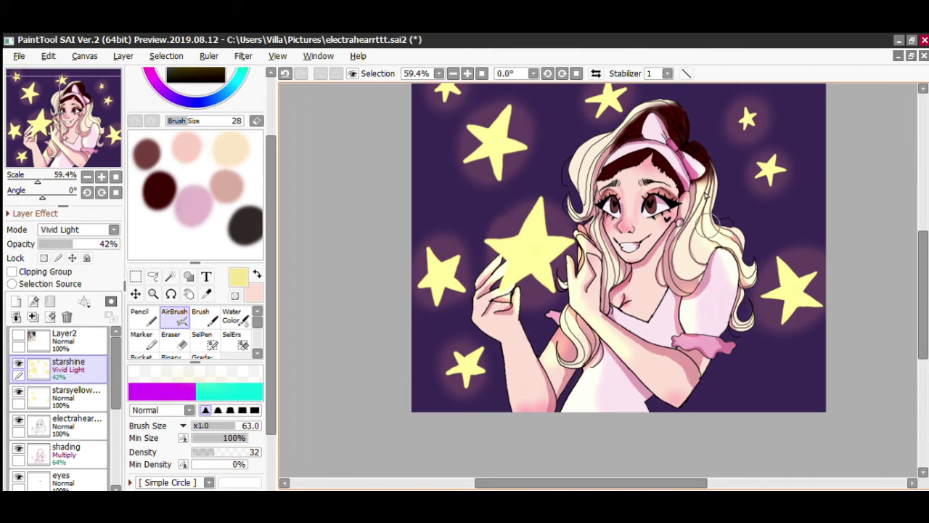
Step: Airbrush a sampled rose pink over the face, headband, chest and the hair framing the face on the shading layer
left_click(72, 452)
left_click(639, 218, "alt")
mouse_move(624, 247)
left_mouse_down()
mouse_move(617, 181)
mouse_move(662, 124)
left_mouse_up()
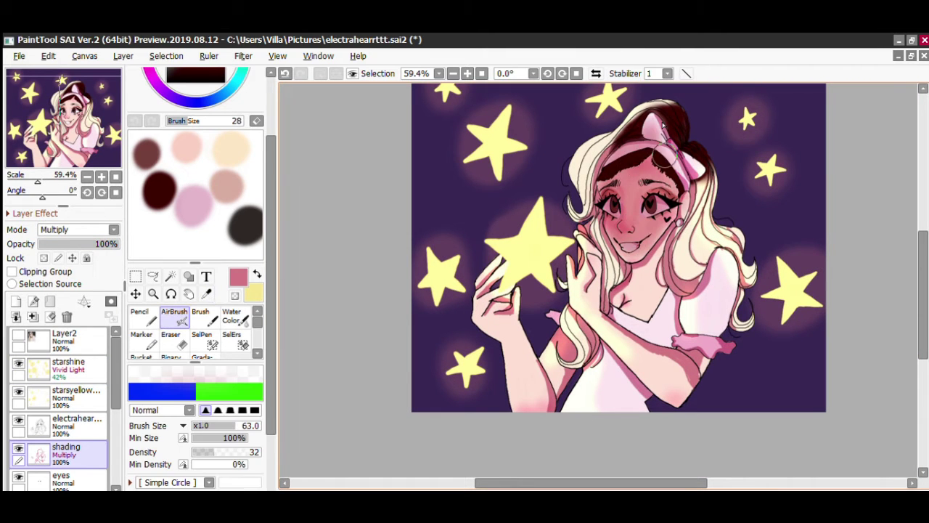
left_click_drag(646, 218, 631, 349)
left_click_drag(610, 312, 592, 145)
Step: Airbrush rose-pink shadow onto the puffed sleeve, the shoulder hair, the crossed forearm, the dress and the star-holding forearm
left_click_drag(690, 178, 694, 327)
left_click_drag(697, 225, 700, 345)
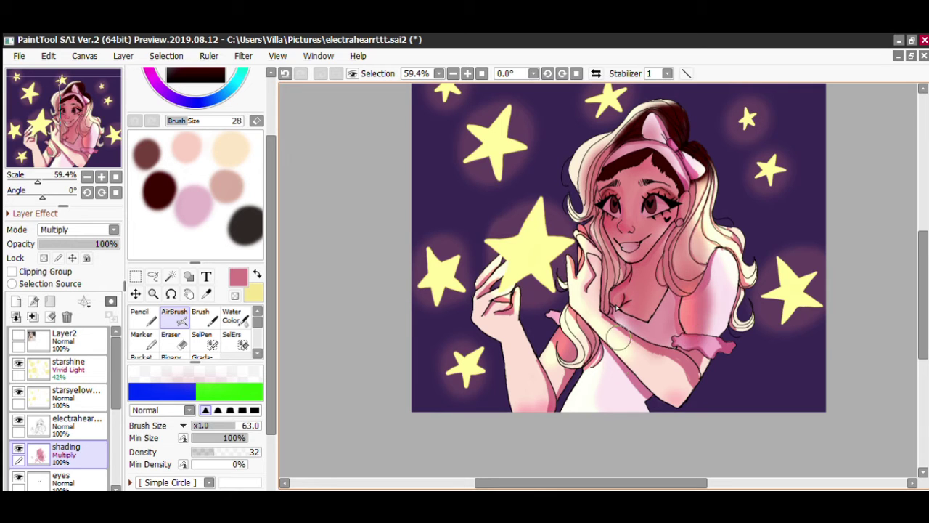
left_click_drag(617, 308, 639, 407)
left_click_drag(530, 327, 537, 411)
Step: Airbrush yellow light along the hair's crown and outer edges on the starshine layer, and reduce that layer's opacity to 30%
left_click(73, 367)
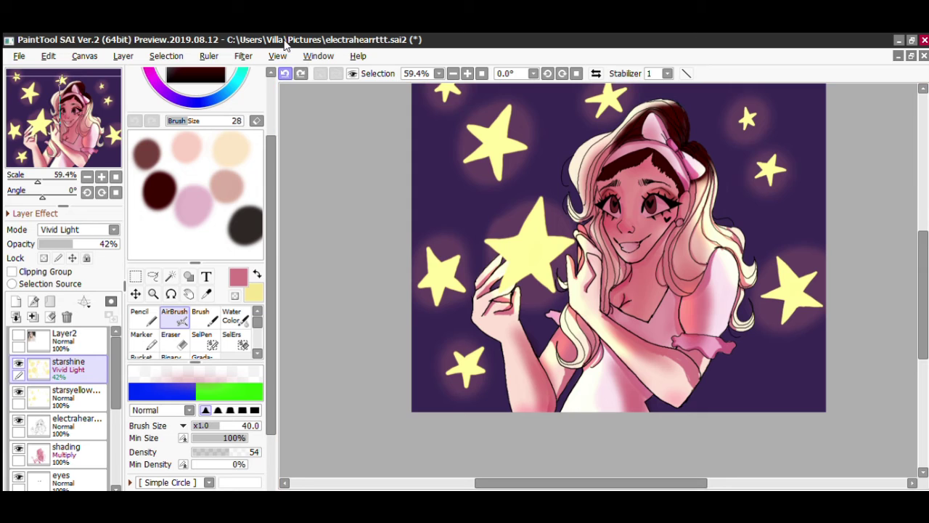
key("x")
left_click_drag(661, 105, 681, 146)
left_click_drag(602, 134, 580, 181)
left_click_drag(700, 164, 708, 178)
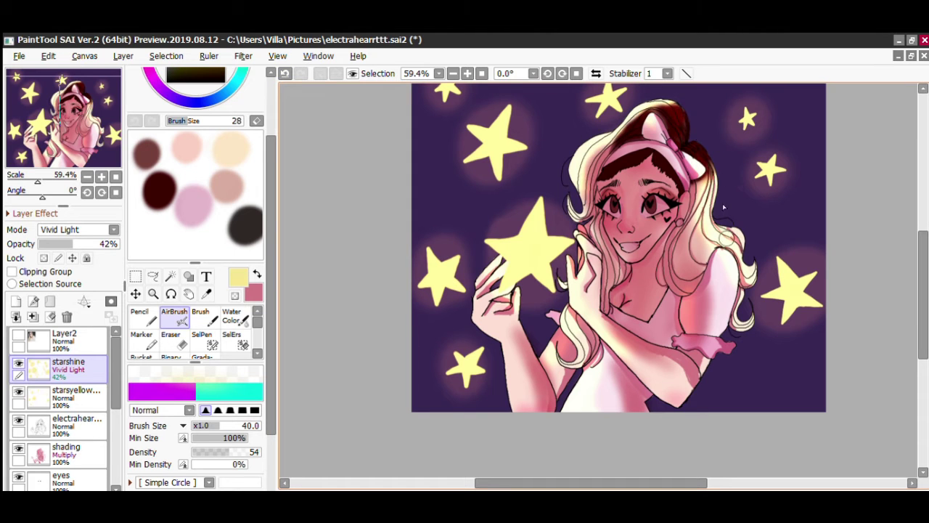
left_click(63, 244)
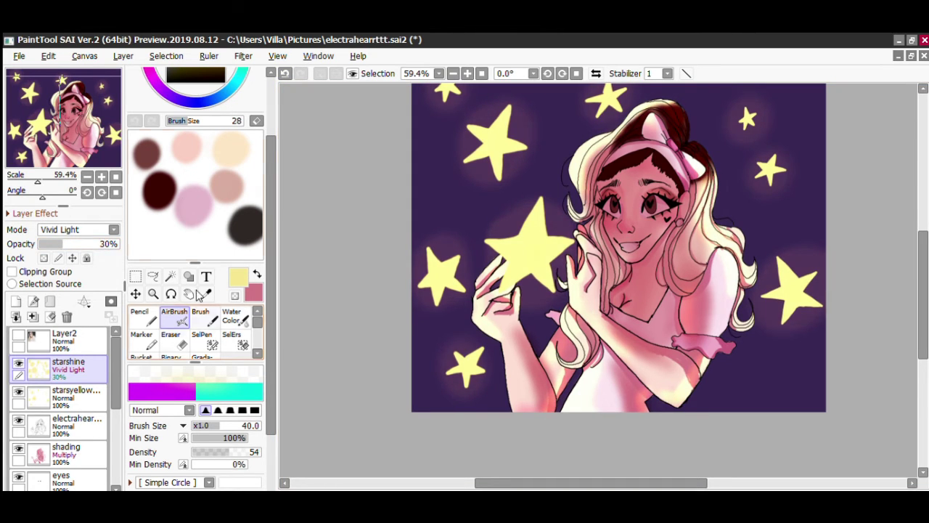
Step: Erase the shading over the eyes, teeth, headband edge, nose bridge and chin with a size 9 eraser
left_click(170, 338)
left_click(69, 451)
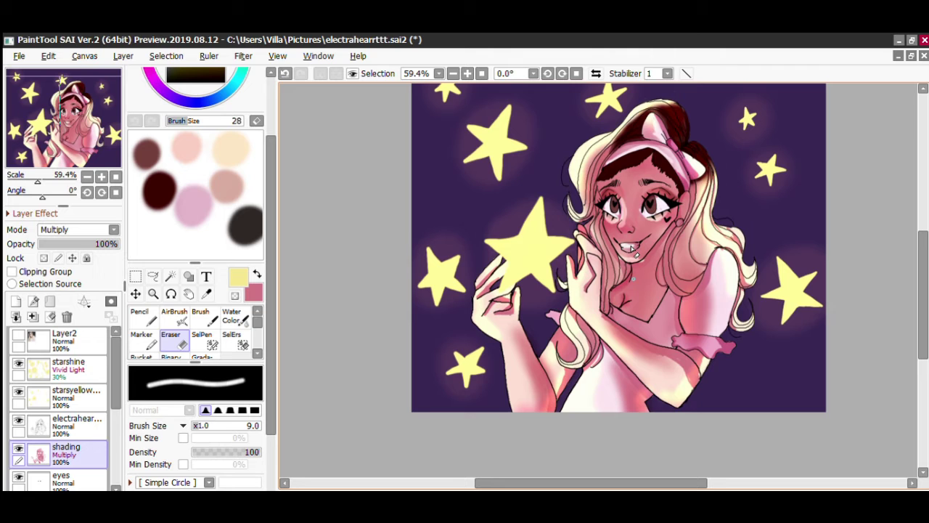
scroll(632, 248, "up", 5)
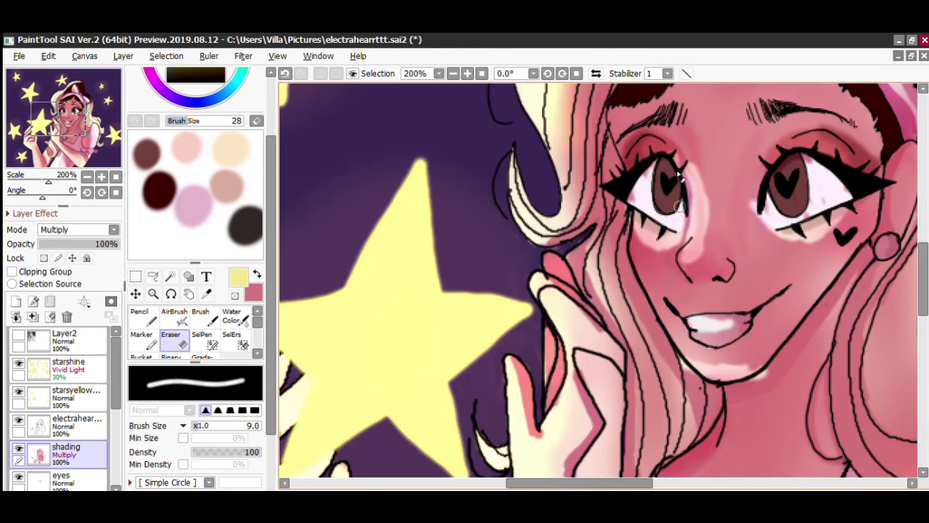
Step: Airbrush yellow light onto the eyelids and irises and raise the starshine layer's opacity to 52%
key("v")
left_click_drag(63, 244, 81, 244)
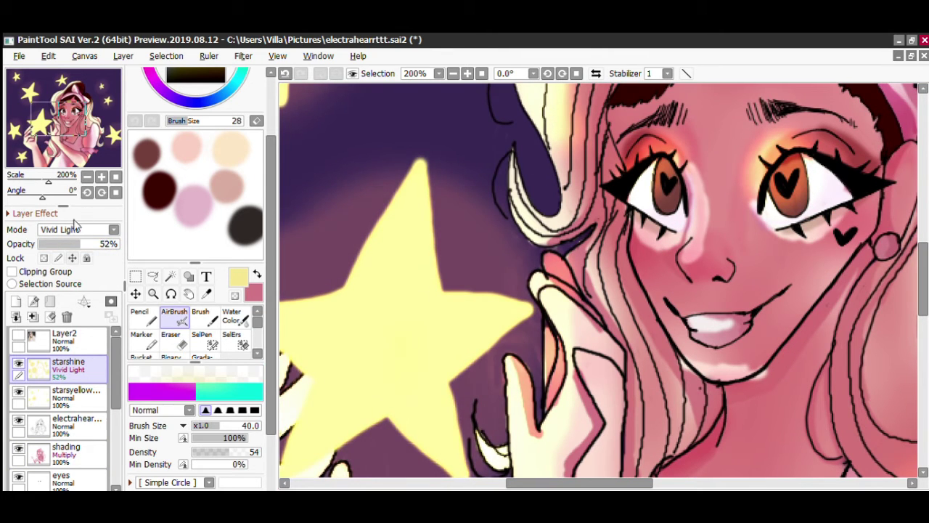
Step: Airbrush rose-pink shadow over the eyes, nose, mouth and chin, and set the shading layer's opacity to 61%
key("x")
left_click(69, 451)
mouse_move(657, 177)
left_mouse_down()
mouse_move(703, 260)
mouse_move(798, 211)
mouse_move(697, 363)
left_mouse_up()
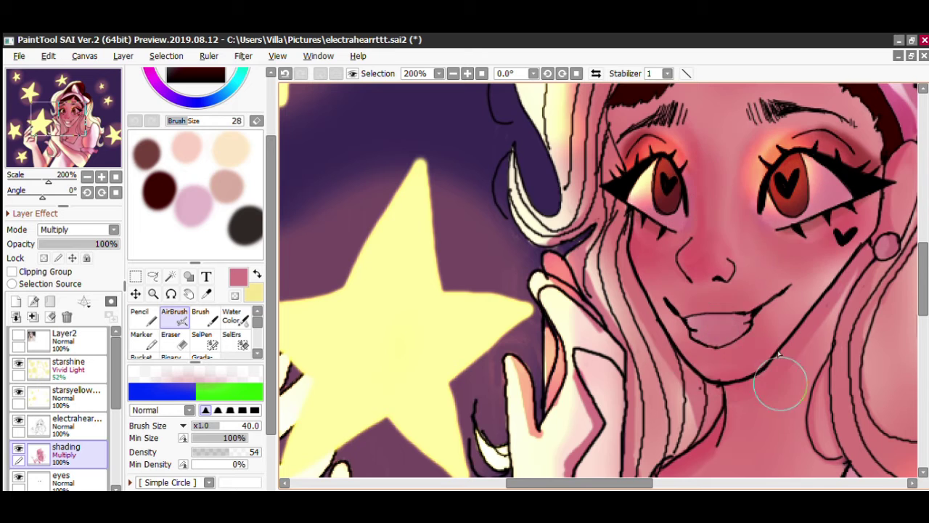
left_click_drag(120, 244, 87, 244)
scroll(342, 322, "down", 7)
key("x")
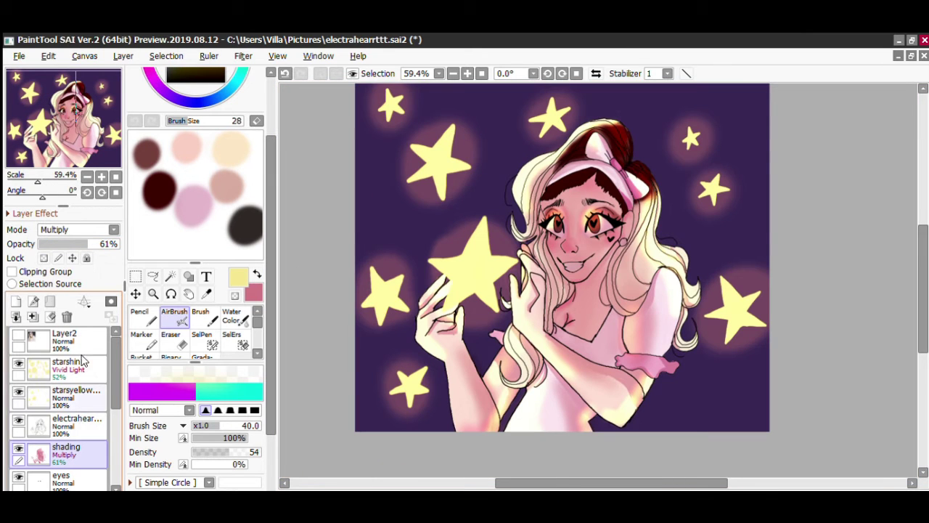
Step: Add a layer named coloredlineart directly above the lineart and clip it to the lineart layer
left_click(76, 425)
left_click(16, 301)
double_click(73, 420)
type("coloredlineart")
key("Return")
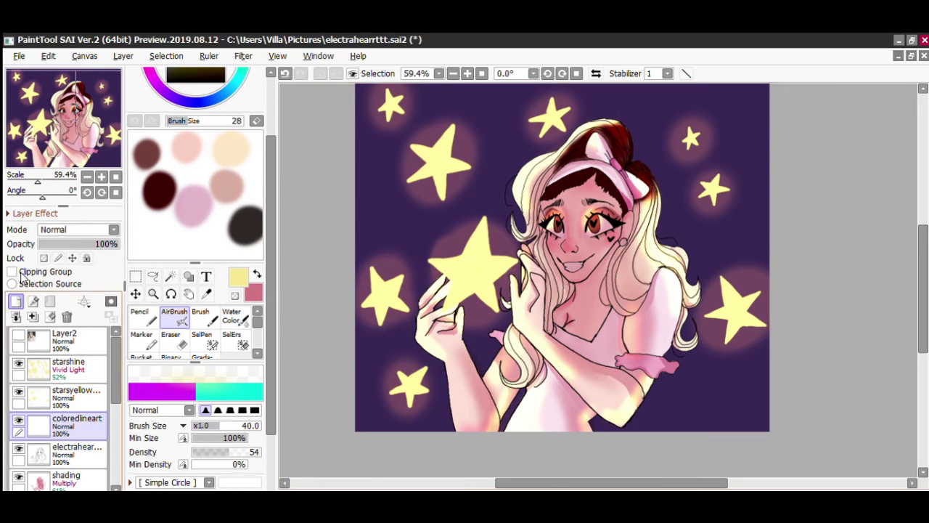
left_click(13, 272)
Step: Hide the star and shading layers and mix a slightly darker salmon pink from the sampled skin tone for the Pencil
left_click(206, 293)
left_click_drag(19, 363, 19, 392)
scroll(581, 276, "up", 3)
scroll(218, 145, "up", 3)
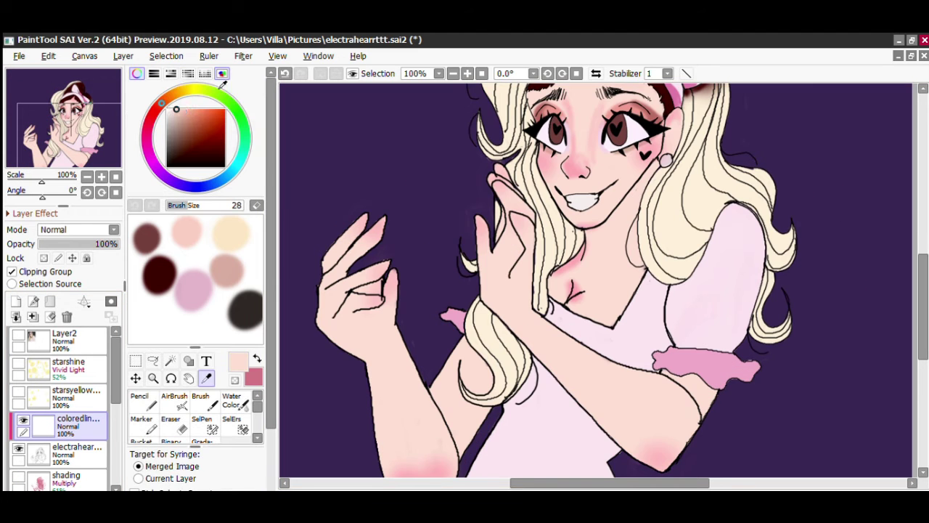
left_click(183, 111)
scroll(581, 276, "down", 2)
scroll(435, 327, "up", 4)
key("n")
Step: Recolour the inner forearm line and the inner finger lines of the star-holding hand in salmon pink
left_click_drag(457, 428, 432, 349)
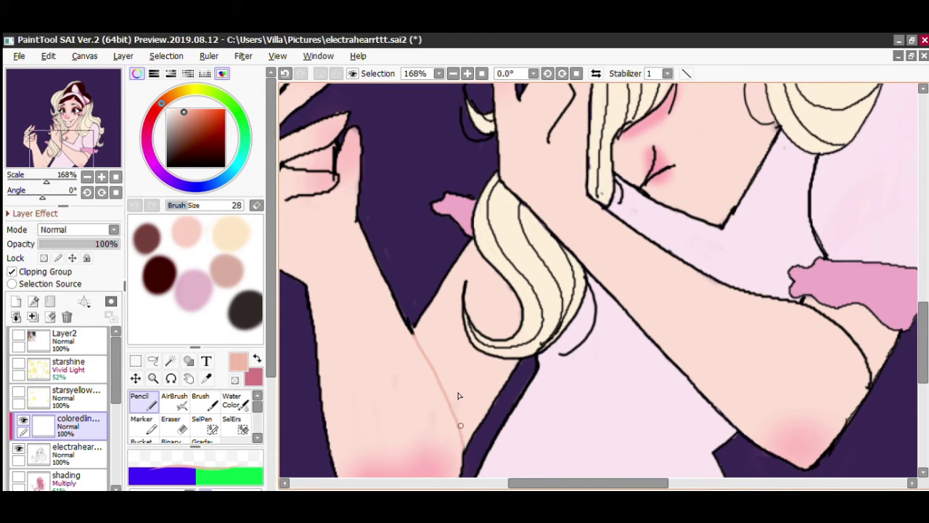
left_click_drag(312, 115, 432, 253)
left_click_drag(370, 348, 431, 284)
scroll(365, 241, "down", 2)
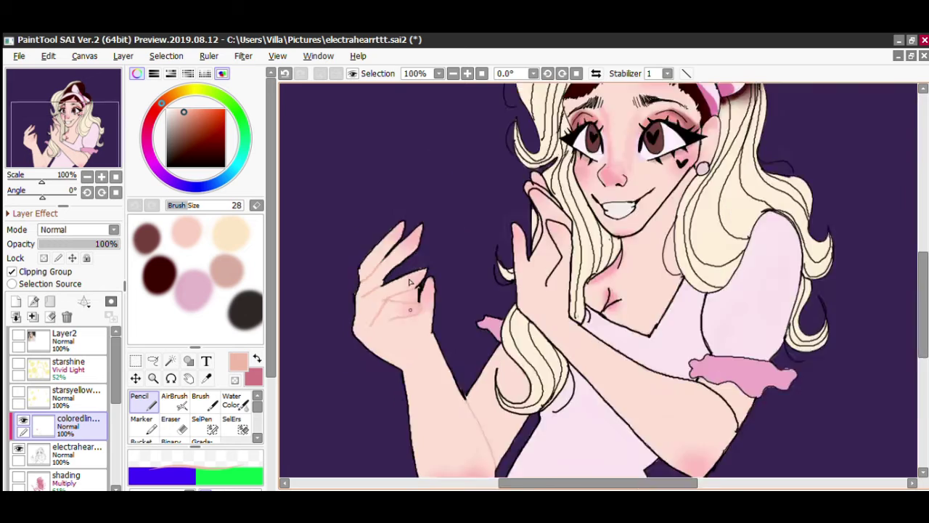
Step: Recolour the lineart of the hand beside the face and the edges of its crossed forearm in salmon pink
scroll(471, 219, "up", 2)
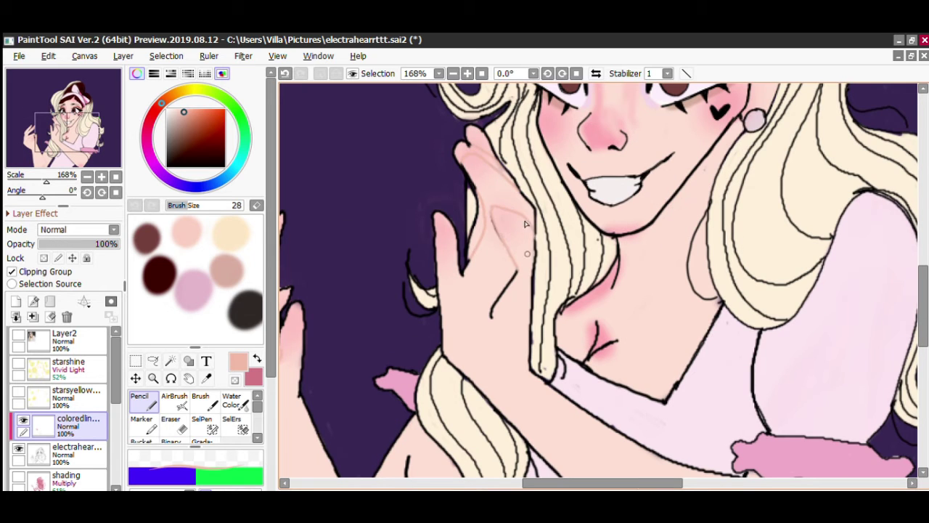
scroll(493, 242, "down", 1)
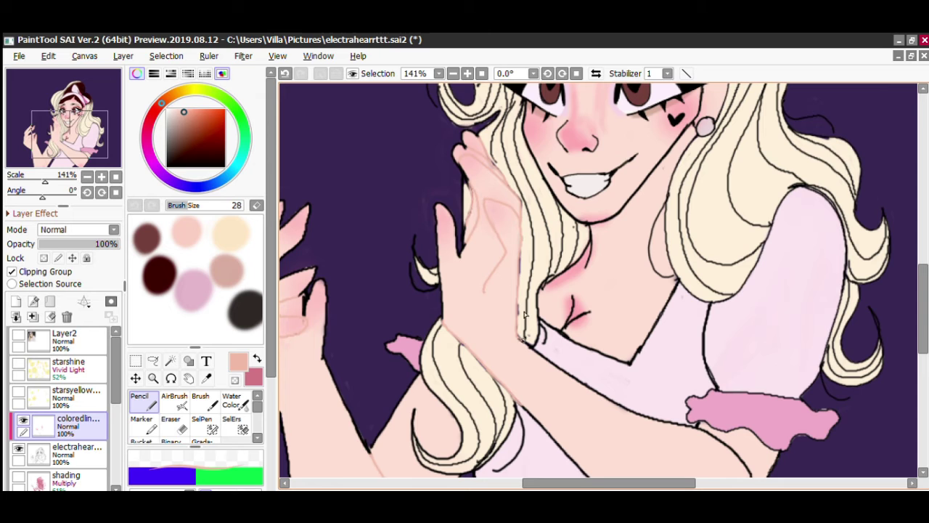
scroll(611, 357, "down", 1)
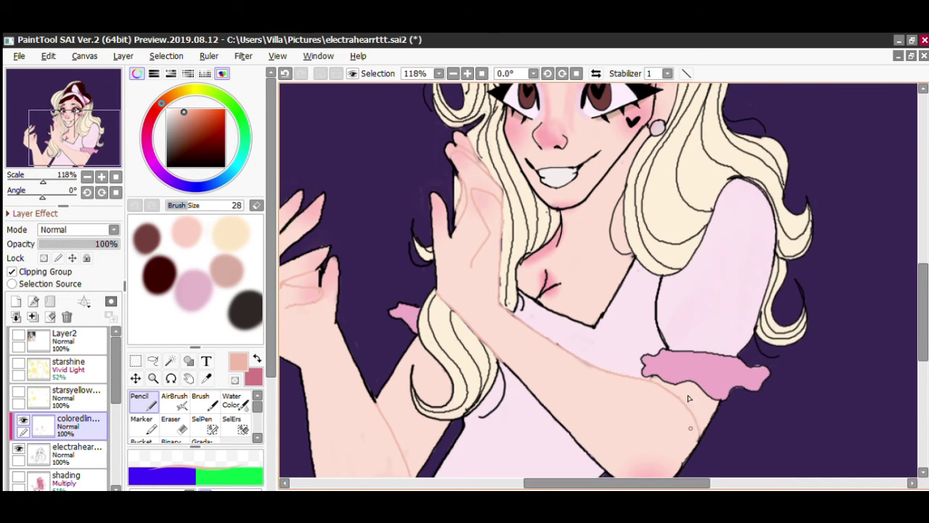
scroll(454, 267, "up", 1)
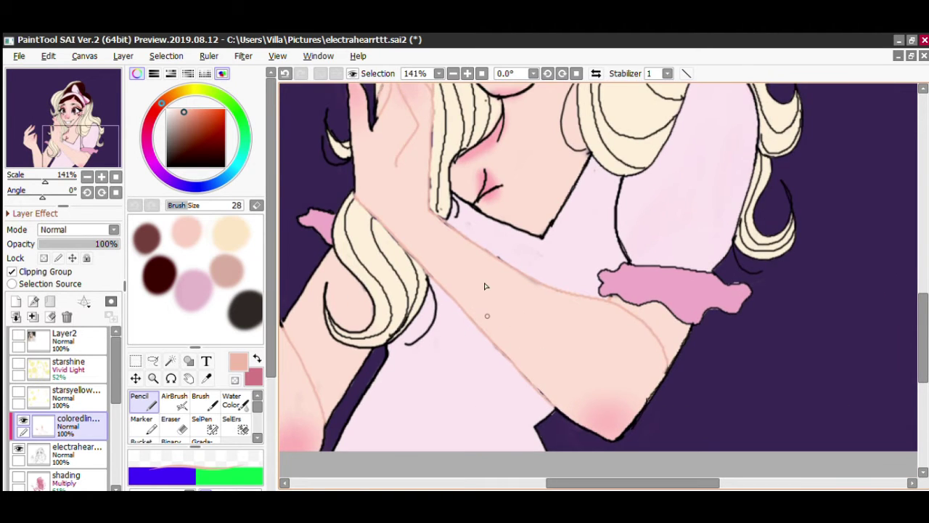
Step: Recolour the dress neckline and armhole seam in dusty mauve and the collarbone marks in salmon pink
left_click_drag(486, 286, 442, 370)
left_click(193, 288)
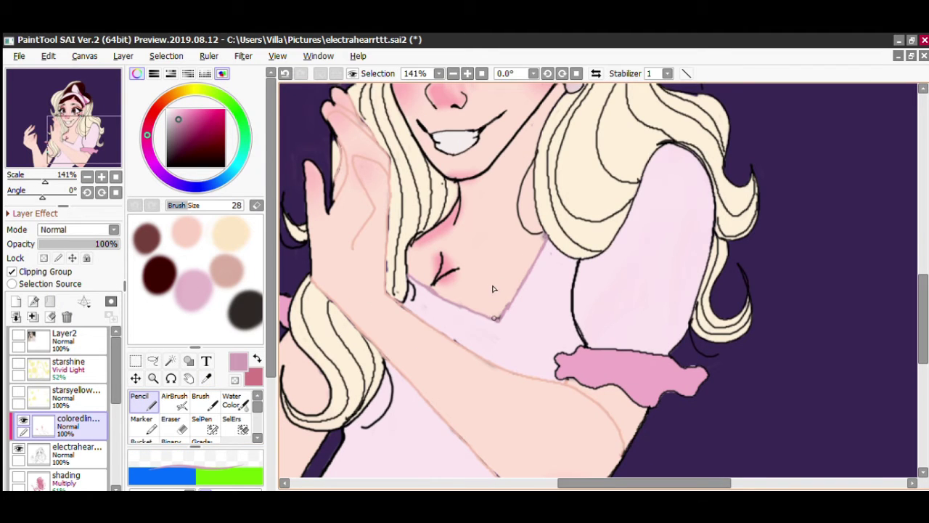
left_click(465, 231, "alt")
left_click_drag(438, 279, 468, 231)
left_click_drag(578, 263, 574, 293)
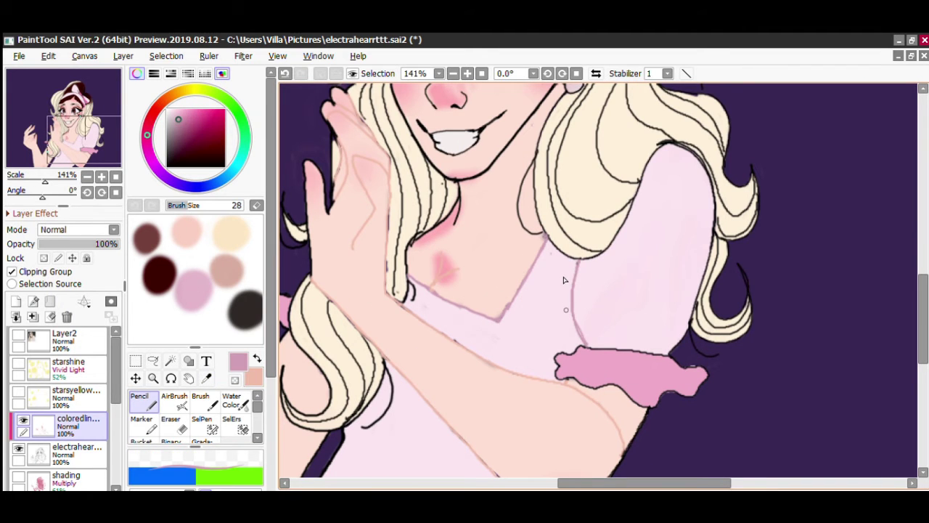
Step: Recolour the jawline, ear outline and eyelid creases in the salmon pink sampled from the recoloured skin lines
scroll(568, 269, "down", 4)
scroll(559, 182, "up", 5)
left_click(559, 181, "alt")
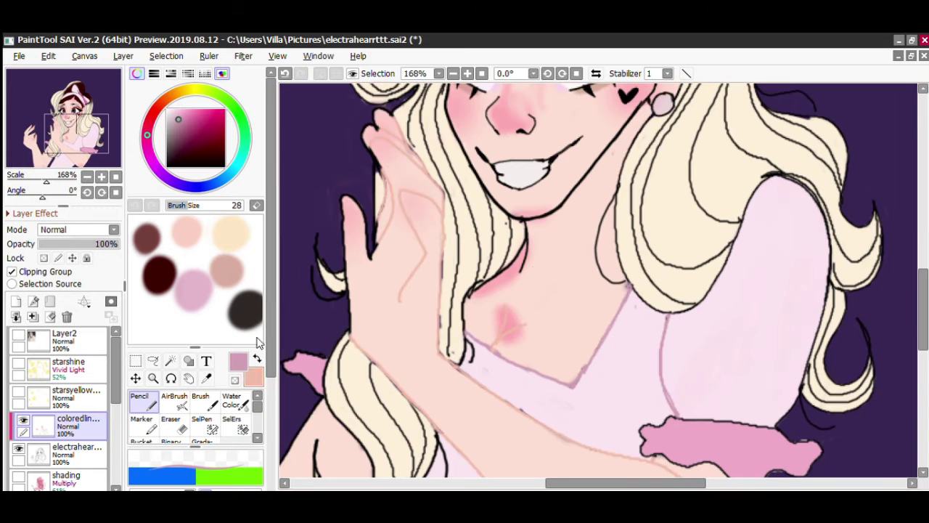
scroll(634, 89, "up", 2)
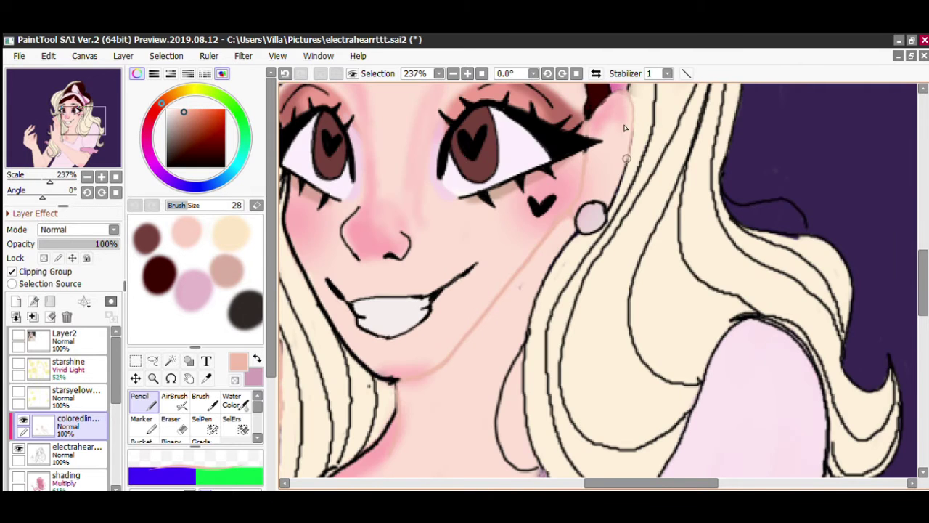
scroll(625, 128, "down", 5)
scroll(428, 218, "up", 3)
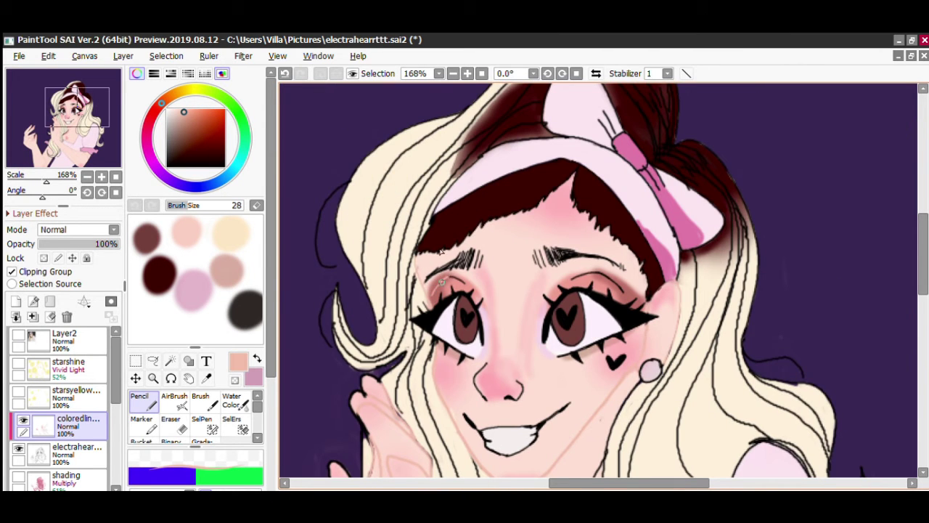
Step: Mix a dark magenta from the sampled frill pink and recolour the outlines of the sleeve frill and the bow's pink ribbon
scroll(442, 278, "down", 4)
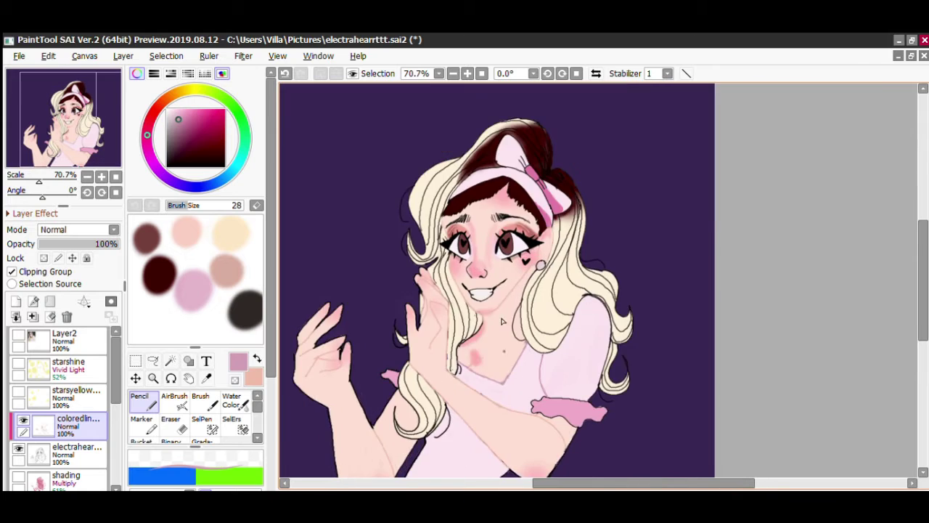
scroll(602, 326, "up", 4)
left_click(603, 410, "alt")
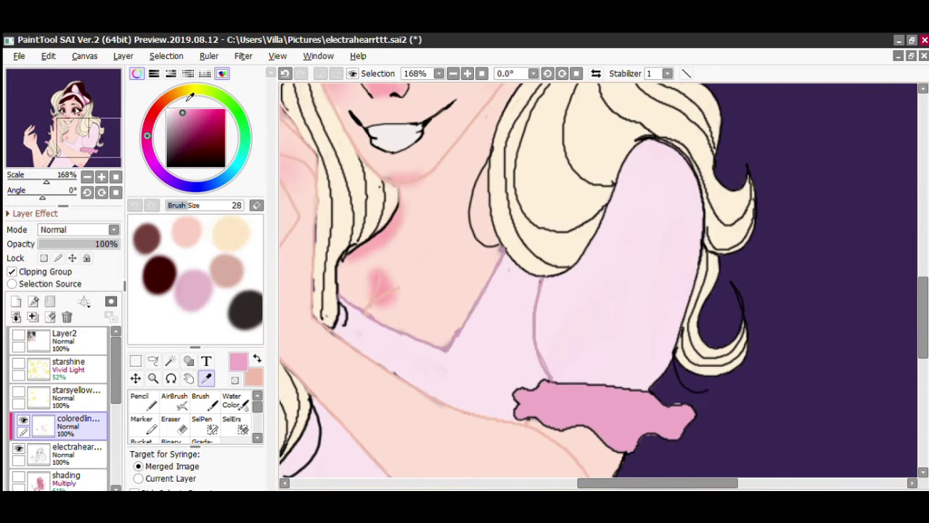
left_click(192, 130)
key("n")
scroll(617, 406, "down", 7)
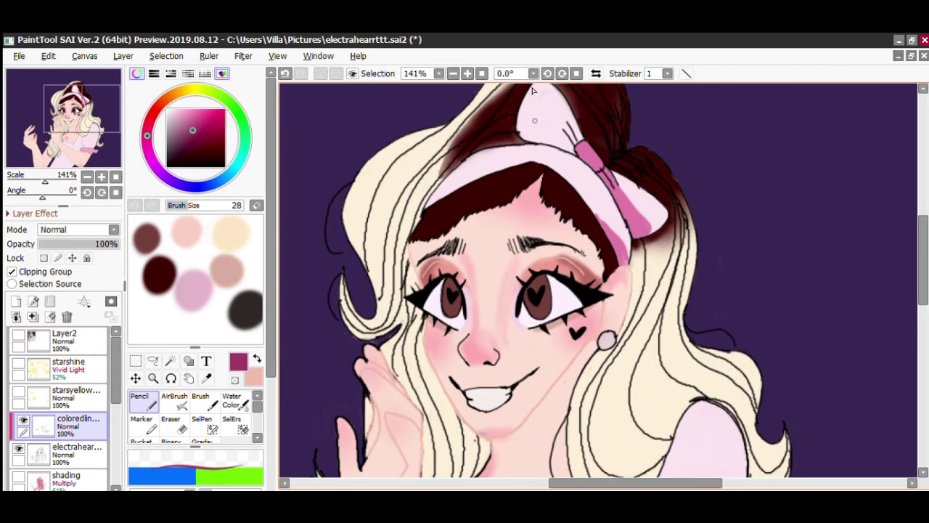
Step: Recolour the outlines of the headband and the pale bow loops in dusty mauve
left_click(494, 177, "alt")
scroll(493, 177, "up", 6)
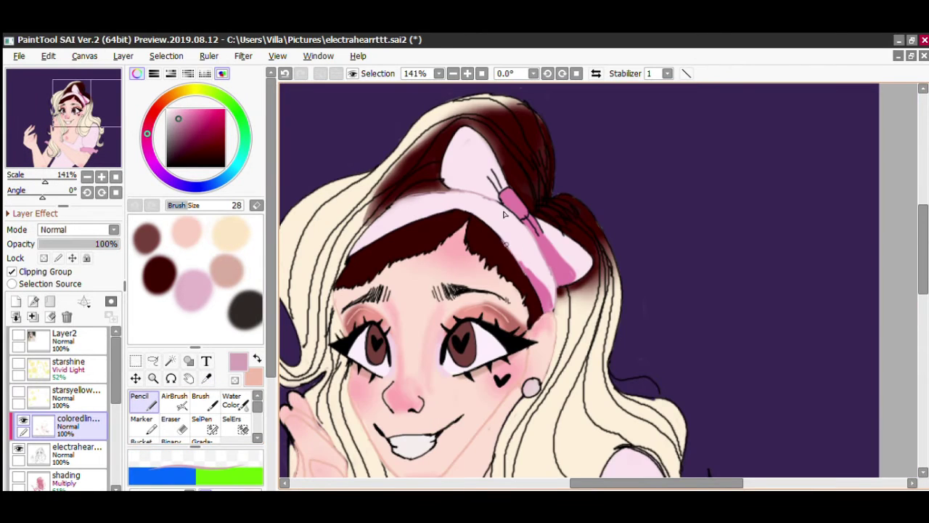
scroll(513, 164, "down", 4)
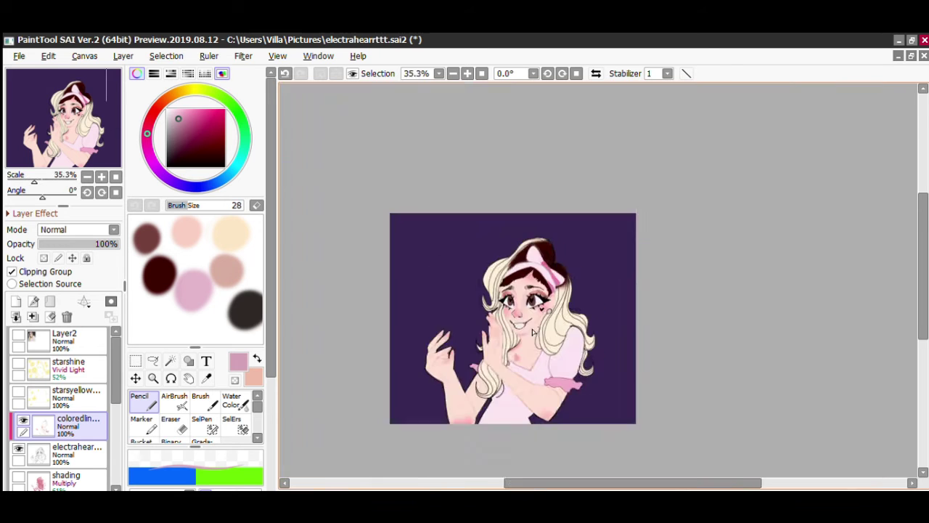
Step: Recolour the earring outline in greyish mauve and the nose lines in a darker skin tone
scroll(581, 240, "up", 6)
left_click(587, 238, "alt")
scroll(612, 252, "down", 2)
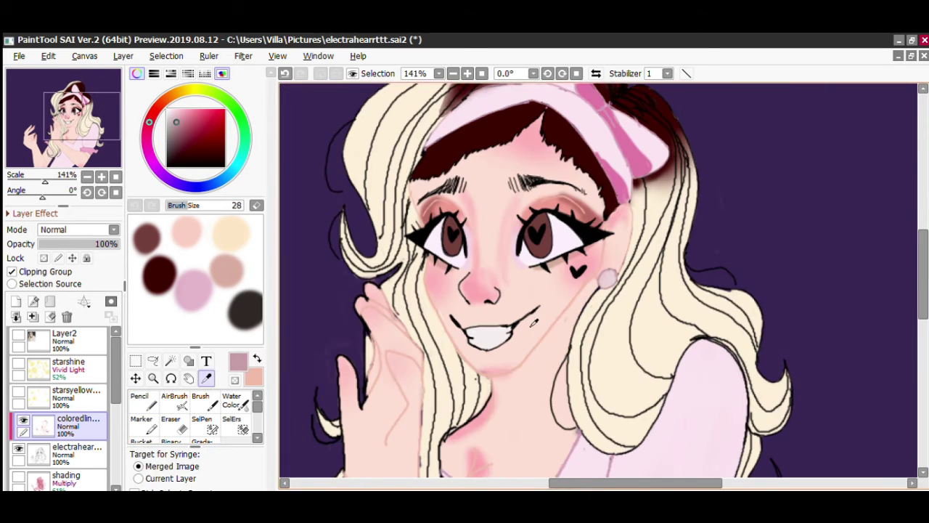
left_click(498, 218, "alt")
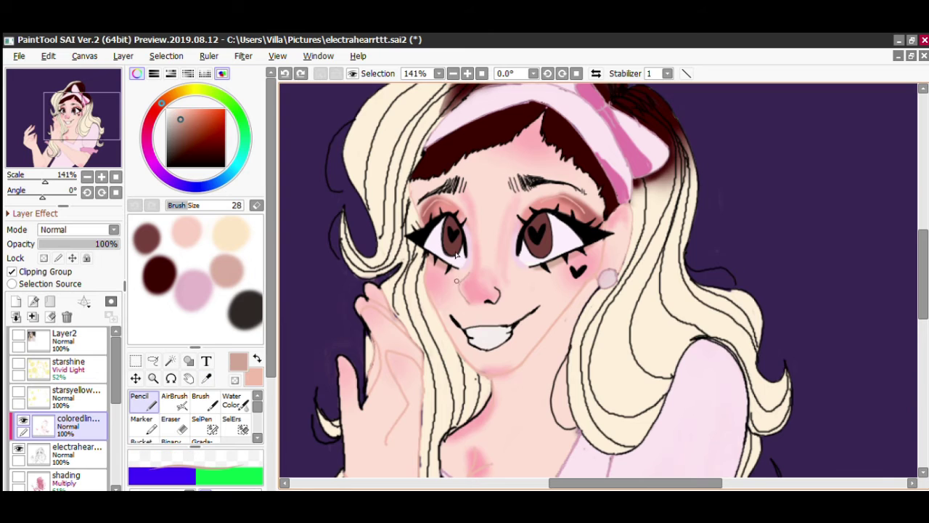
Step: Recolour the eyebrows and the strand lines of the dark hair in deep maroon
scroll(564, 324, "down", 3)
scroll(555, 190, "up", 3)
left_click(559, 222, "alt")
left_click_drag(450, 215, 499, 205)
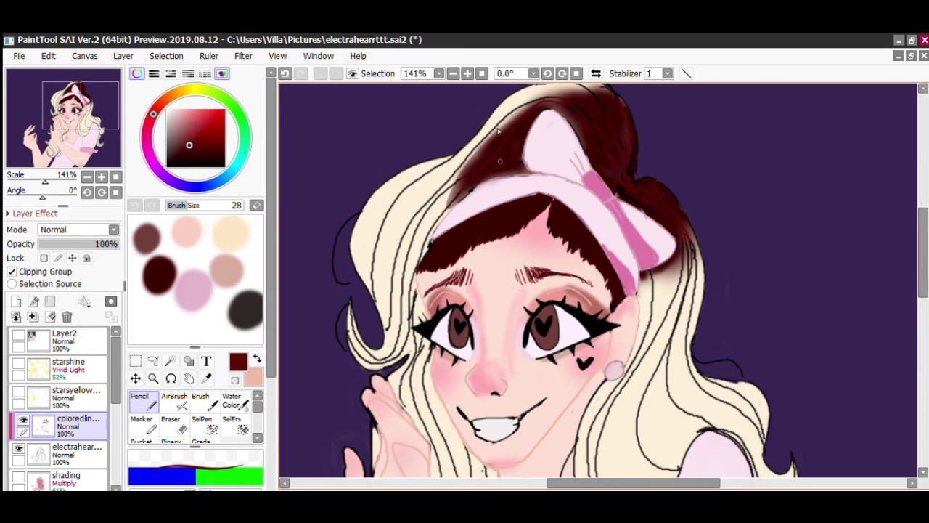
Step: Recolour the lines of the blonde hair falling beside the ear and over the shoulder in golden tan
scroll(655, 162, "down", 3)
left_click(610, 334, "alt")
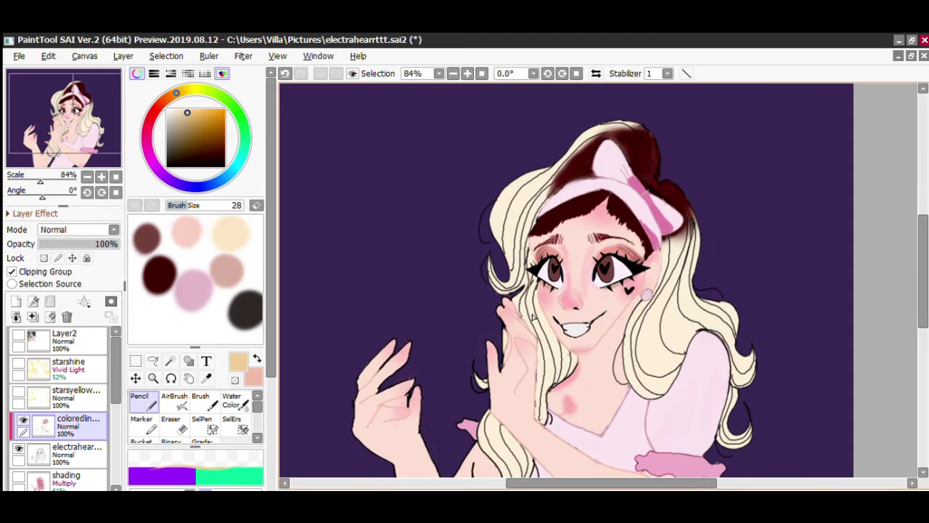
scroll(607, 335, "up", 4)
scroll(738, 236, "down", 2)
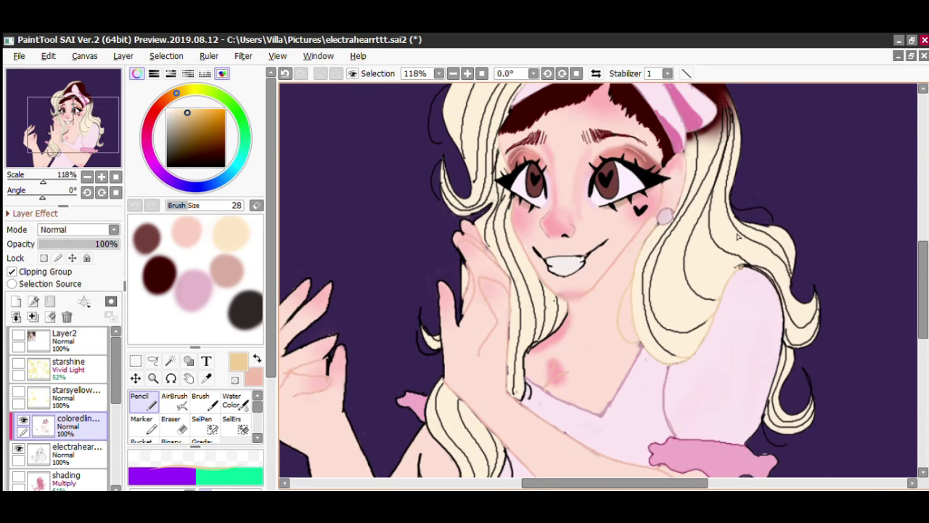
mouse_move(815, 307)
left_mouse_down()
mouse_move(787, 312)
mouse_move(782, 264)
mouse_move(783, 330)
left_mouse_up()
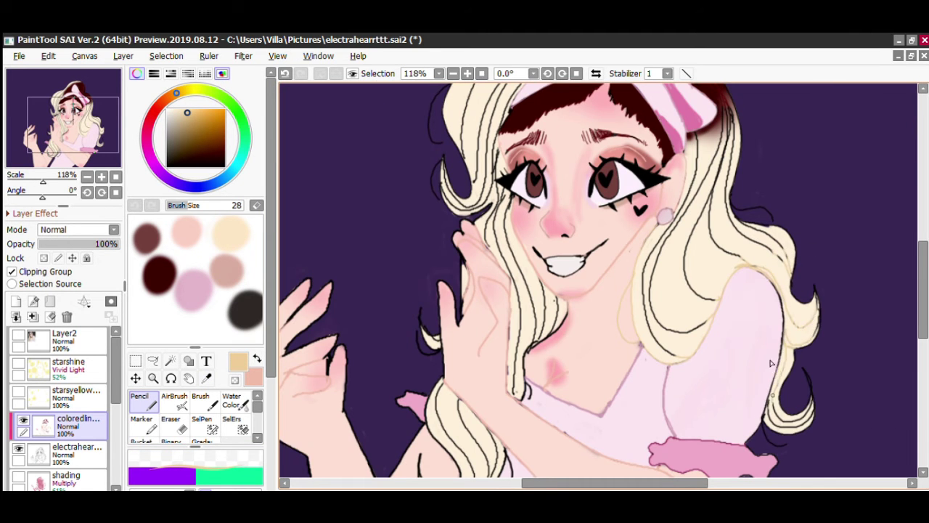
key("b")
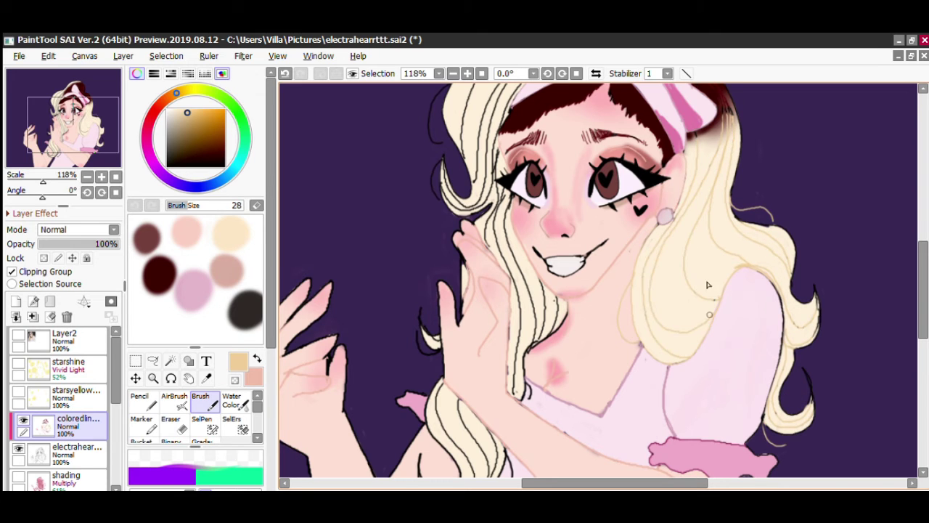
Step: Recolour the remaining blonde hair lines at the crown, beside the cheek and over the raised forearm in golden tan
scroll(586, 190, "down", 2)
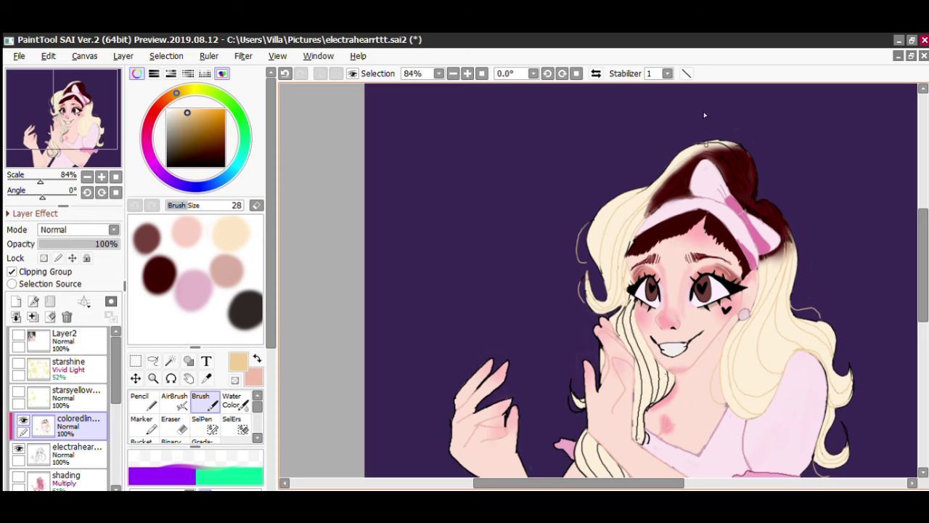
scroll(676, 203, "down", 3)
scroll(611, 386, "up", 8)
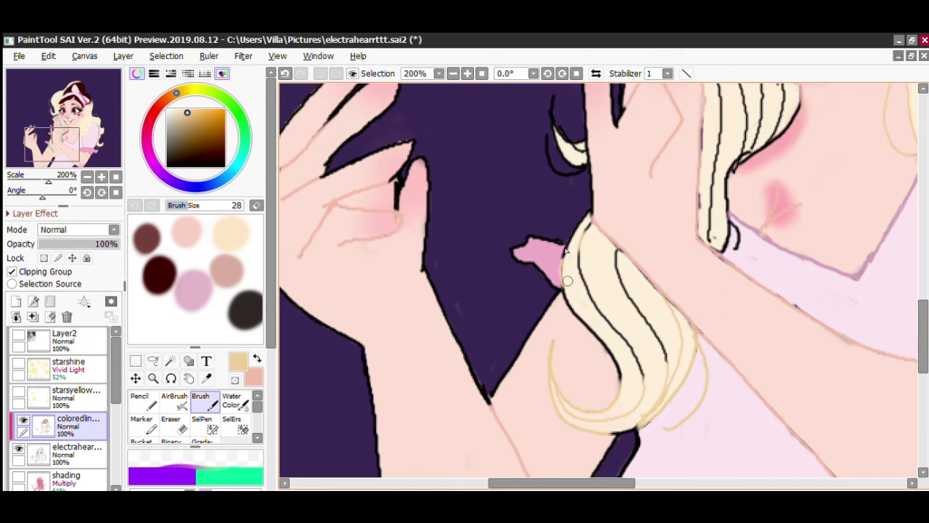
scroll(580, 198, "down", 1)
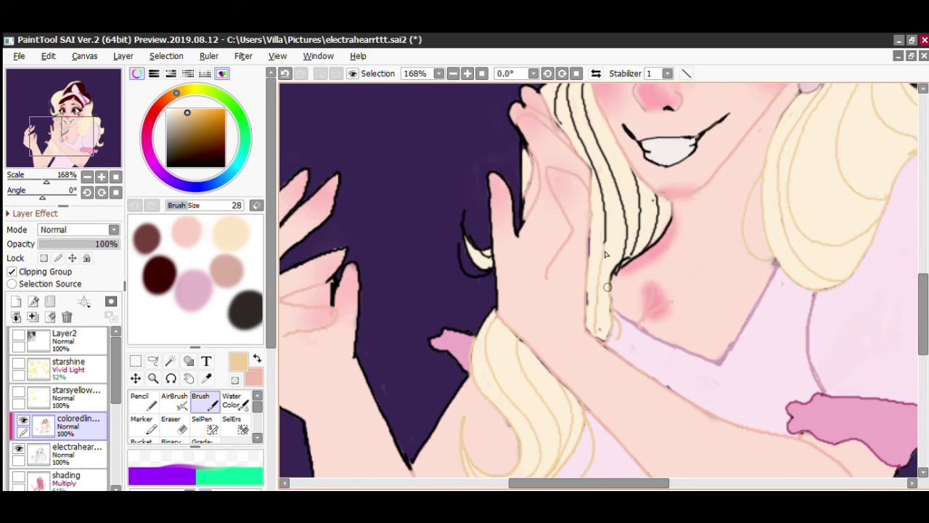
scroll(651, 205, "up", 1)
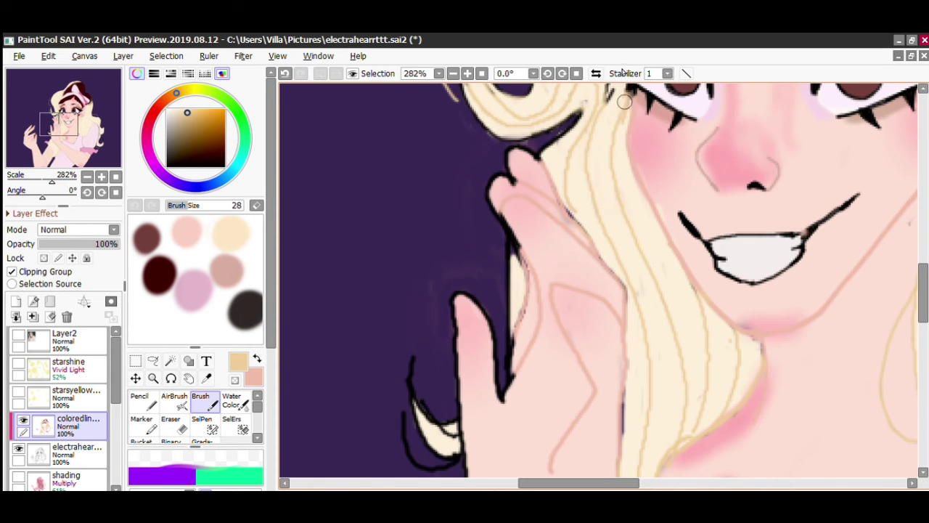
Step: Clean up stray colour around the hair curl above the raised hand with a size 2 Eraser on the basecolor layer
scroll(651, 206, "up", 2)
left_click(170, 425)
scroll(203, 399, "down", 2)
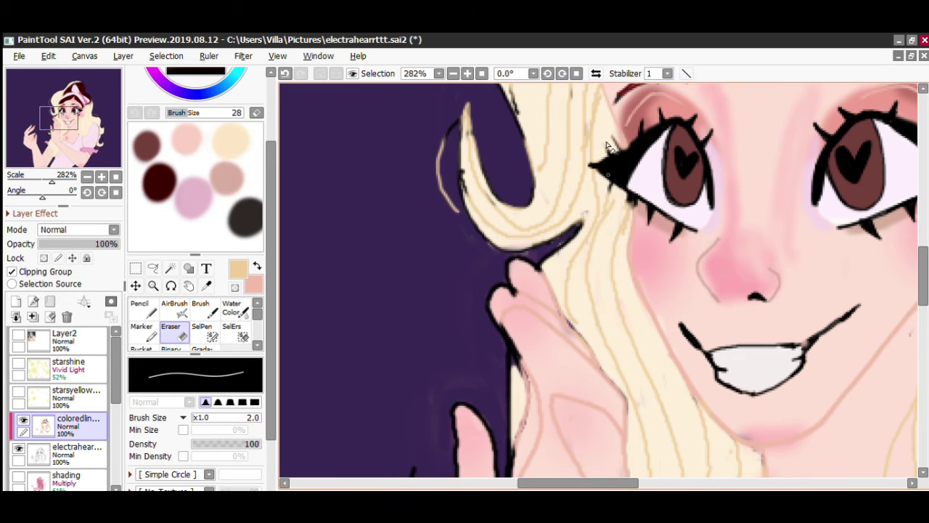
key("n")
key("e")
left_click(494, 227, "ctrl+shift")
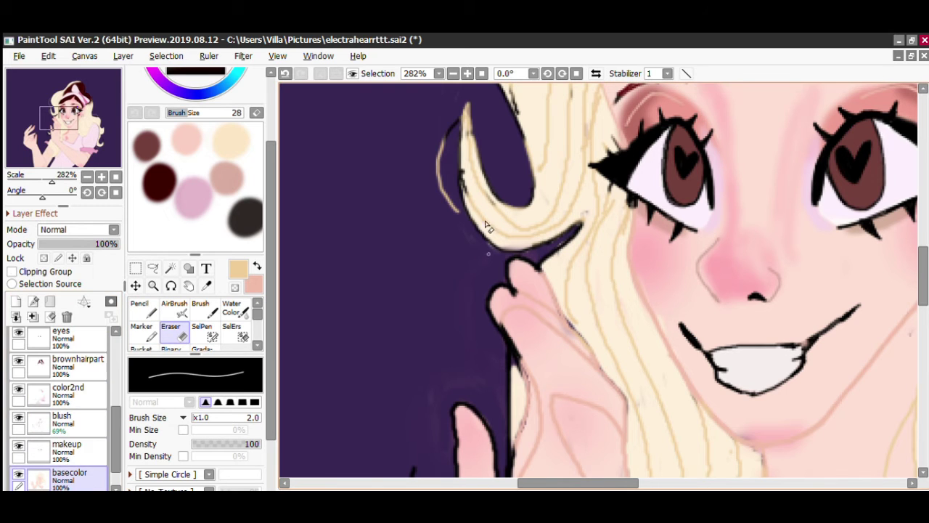
left_click(511, 211, "ctrl+shift")
scroll(705, 207, "down", 4)
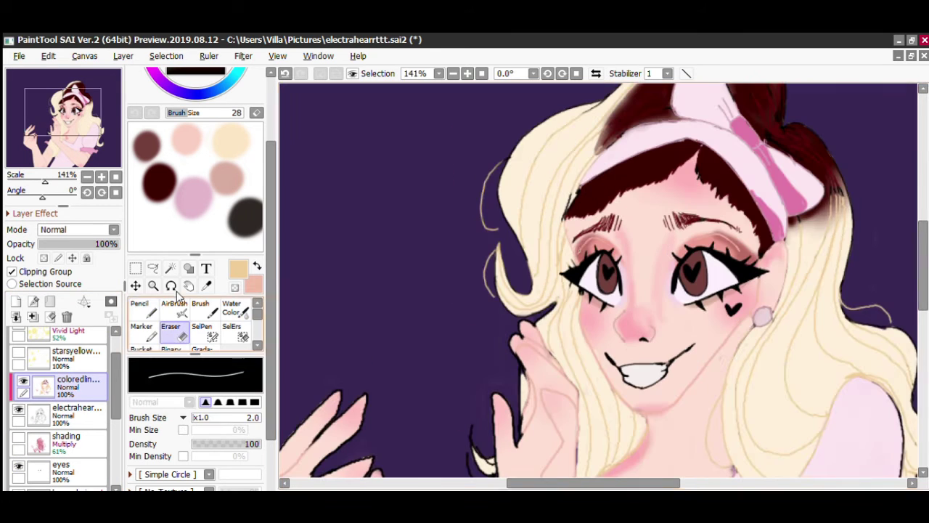
Step: Recolour the heart pupils in both eyes with a dark maroon using the Pencil on the coloredlineart layer
key("n")
left_click(609, 247, "alt")
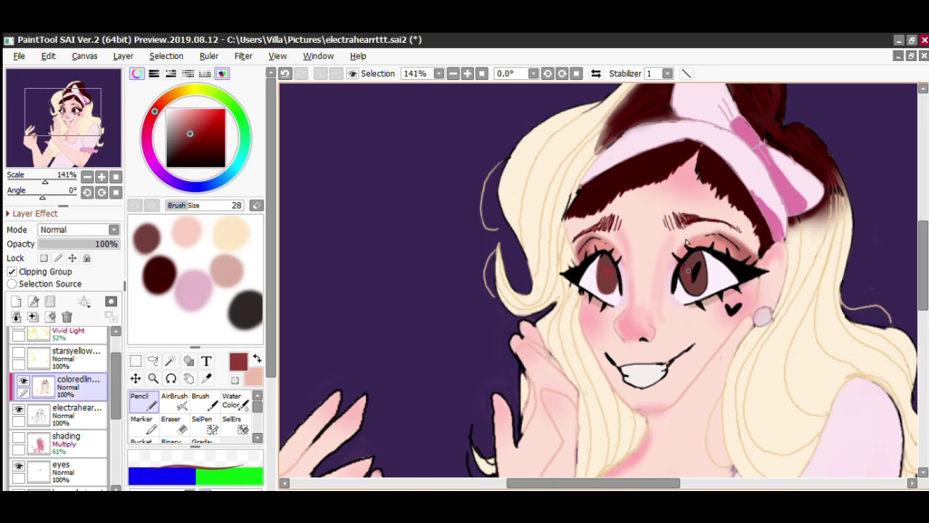
left_click_drag(689, 260, 695, 283)
left_click(693, 270, "alt")
left_click_drag(604, 266, 610, 279)
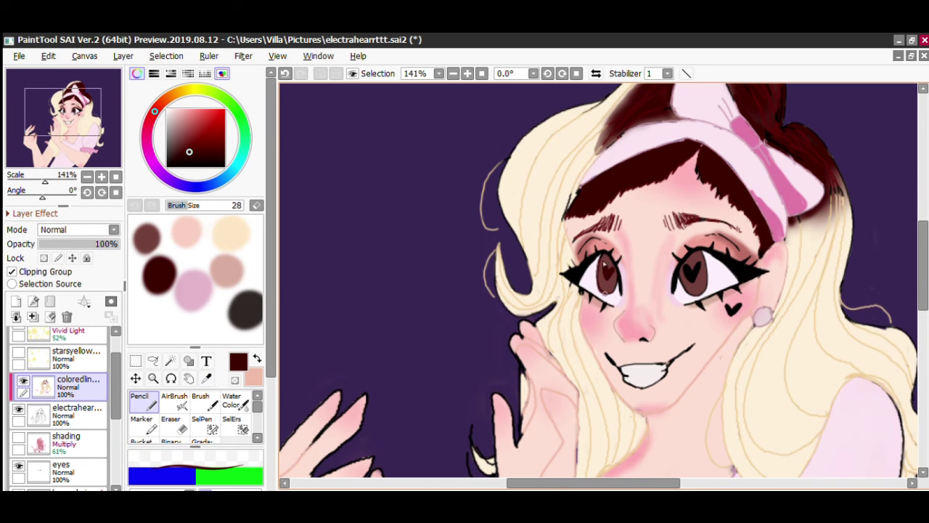
Step: Show the reference photo layer and recolour the outline of the smile in rose red
scroll(697, 266, "down", 2)
key("ctrl+v")
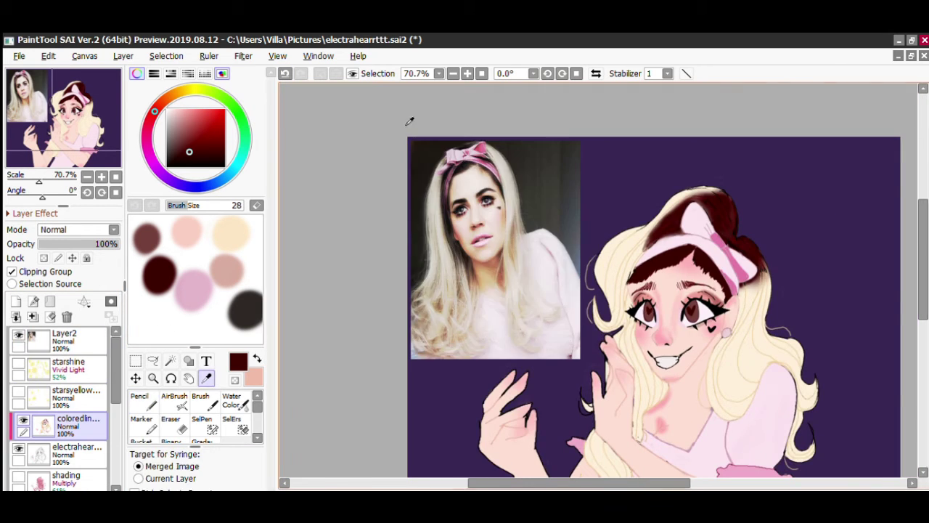
scroll(527, 274, "up", 1)
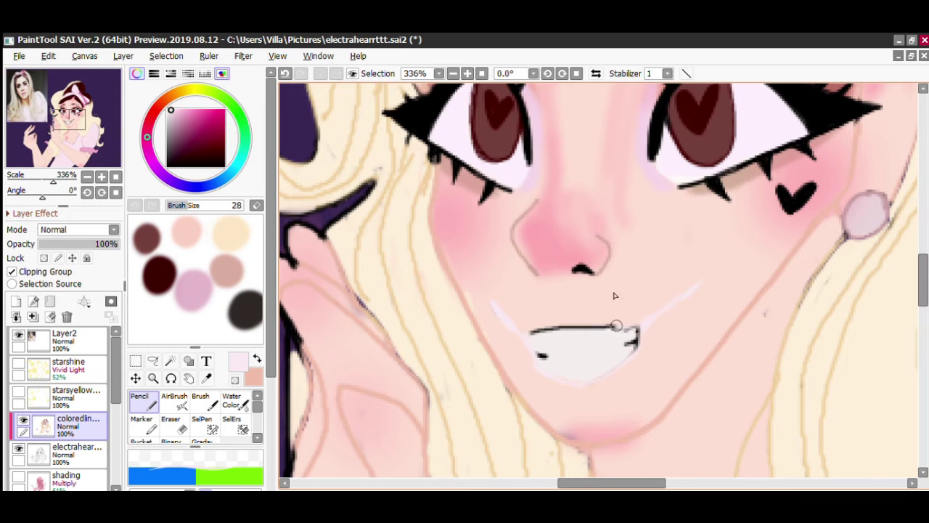
scroll(614, 296, "down", 7)
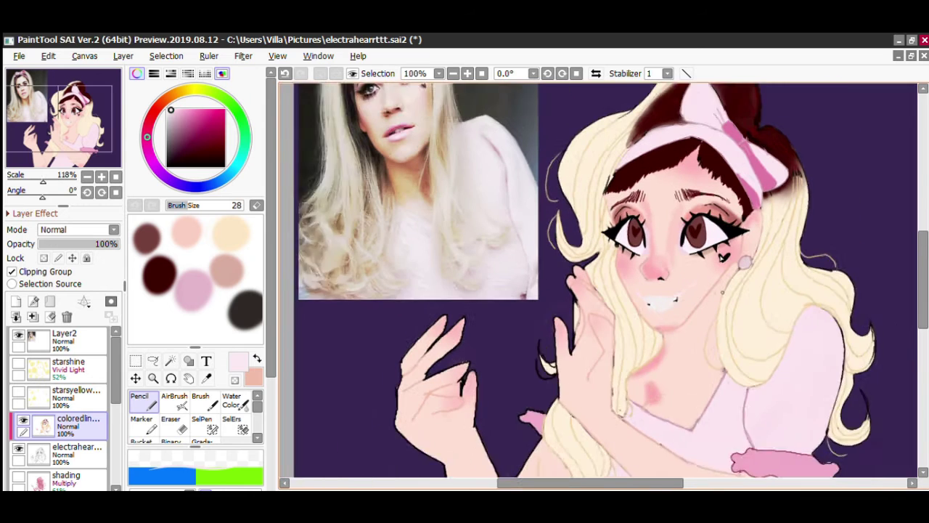
scroll(614, 296, "up", 1)
left_click(672, 268, "alt")
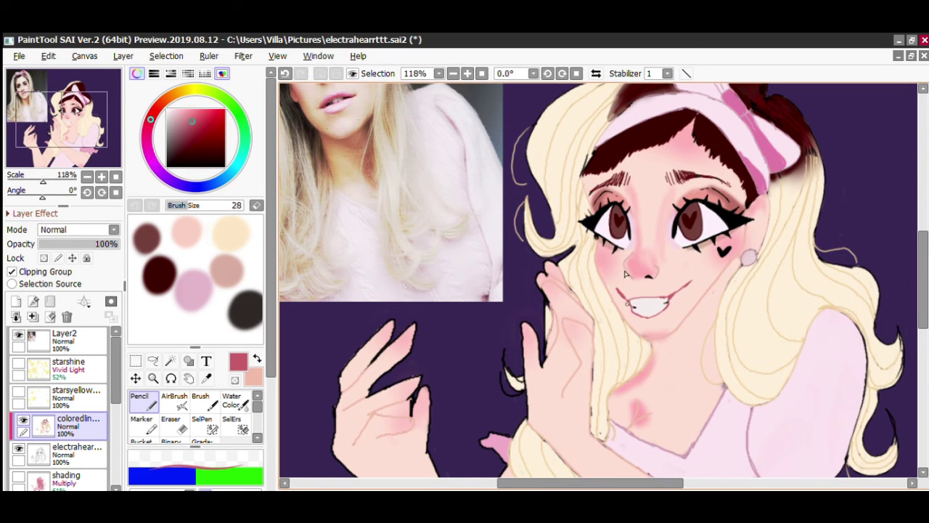
Step: Show the star layers and repaint rose pink shadows over the girl on the Multiply shading layer with a size 40 AirBrush
scroll(626, 274, "down", 3)
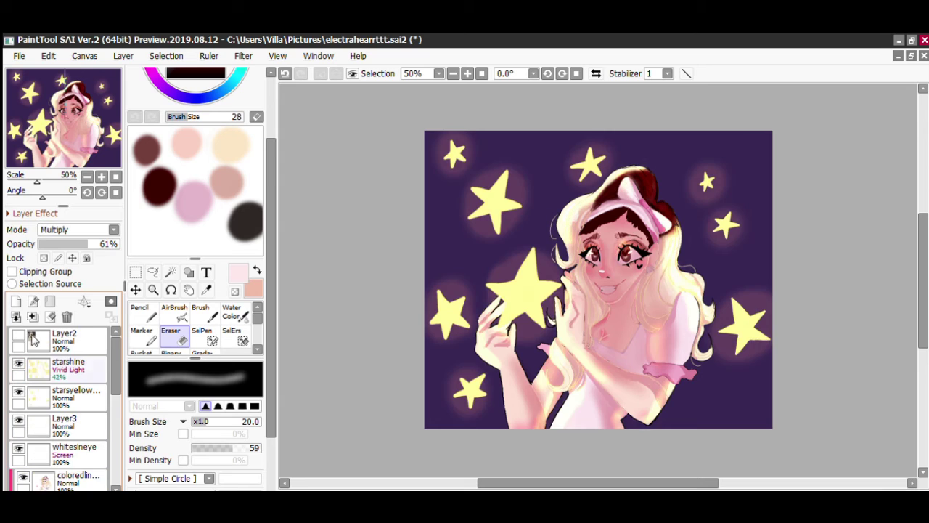
scroll(73, 435, "down", 2)
key("alt")
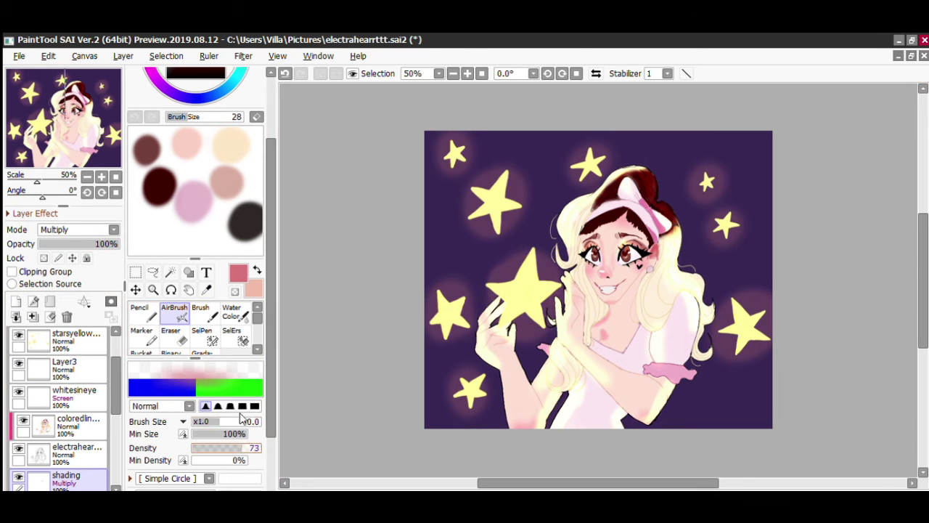
mouse_move(581, 218)
left_mouse_down()
mouse_move(617, 262)
mouse_move(654, 283)
mouse_move(642, 193)
left_mouse_up()
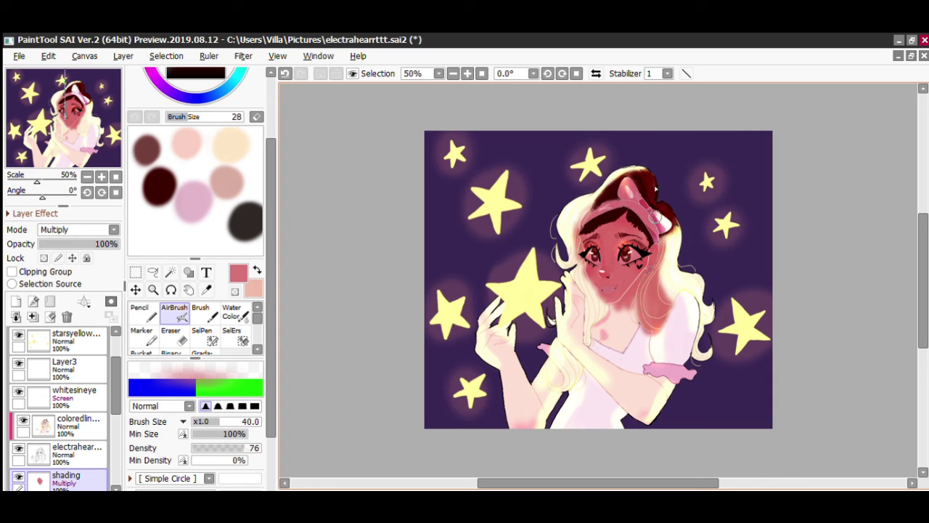
left_click_drag(607, 338, 683, 288)
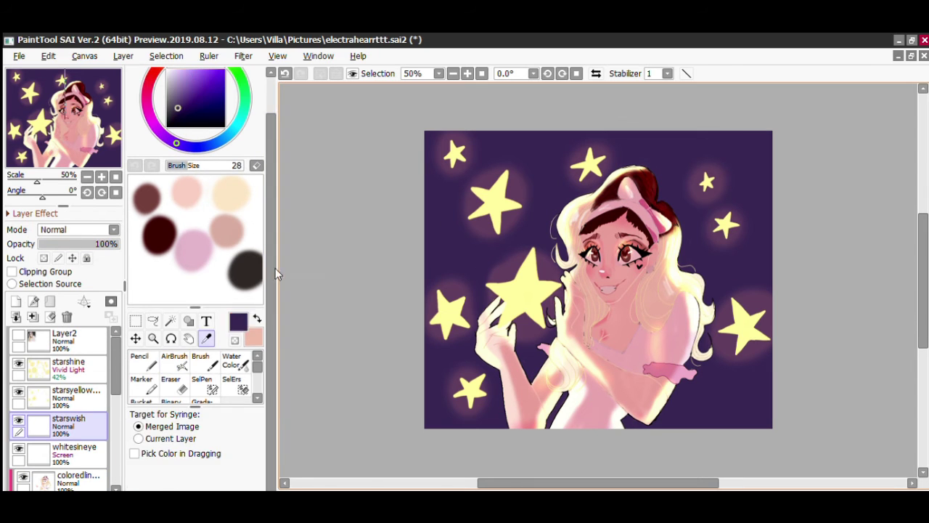
Step: Set the starswish layer to Screen mode and try violet swishes through the star beside the girl's shoulder with a size 100 AirBrush
left_click_drag(167, 370, 216, 385)
key("Up")
key("Up")
key("Up")
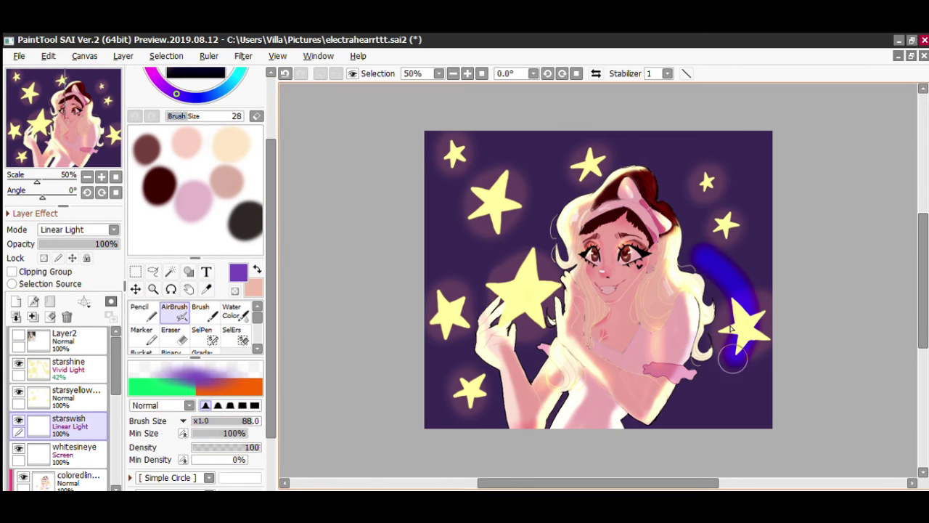
scroll(221, 398, "down", 2)
left_click(242, 361)
left_click_drag(697, 319, 665, 207)
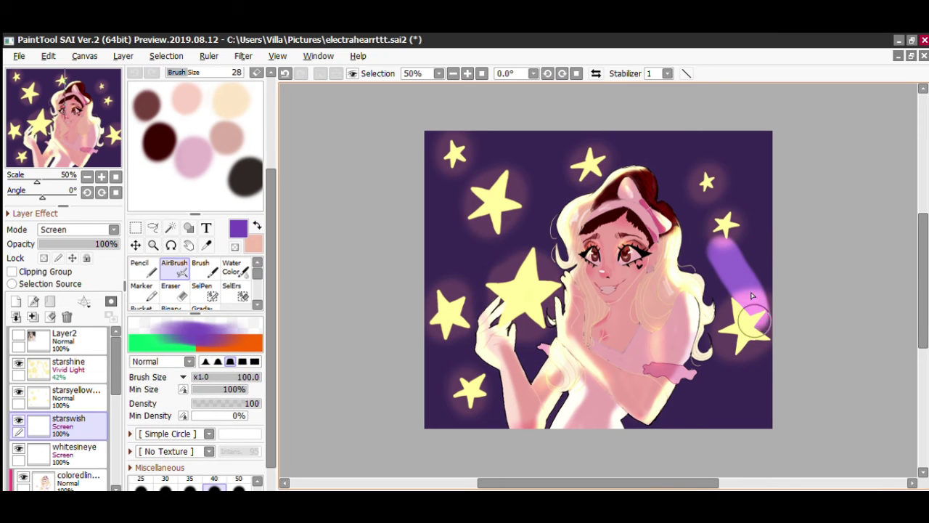
key("ctrl+z")
Step: Paint a winding violet swish through the stars and across the girl, and lower the starswish layer's opacity to 52%
left_click_drag(446, 291, 622, 218)
key("ctrl+z")
mouse_move(432, 341)
left_mouse_down()
mouse_move(679, 250)
mouse_move(509, 167)
left_mouse_up()
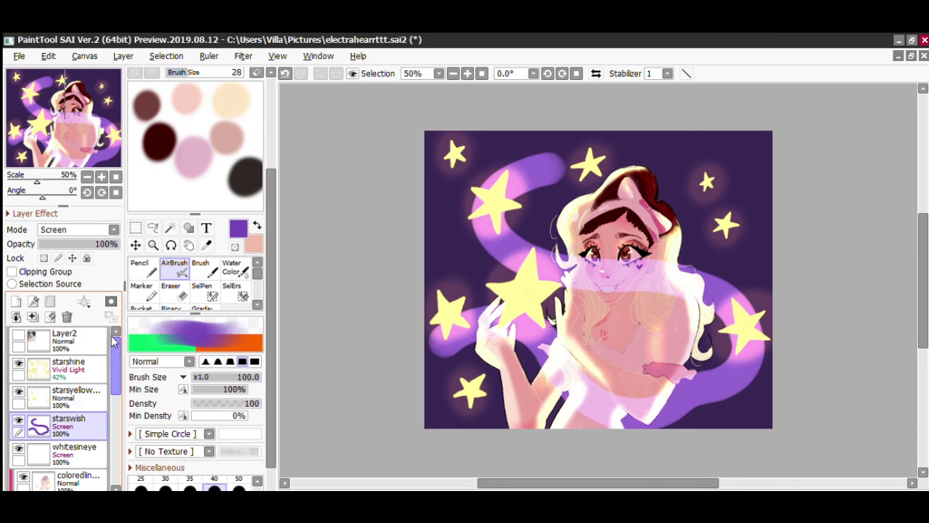
left_click_drag(119, 244, 83, 244)
Step: Move the starswish layer beneath basecolor and try other blend modes on it, including Linear Dodge
scroll(87, 428, "down", 3)
left_click_drag(69, 338, 69, 452)
key("Up")
key("Up")
key("Down")
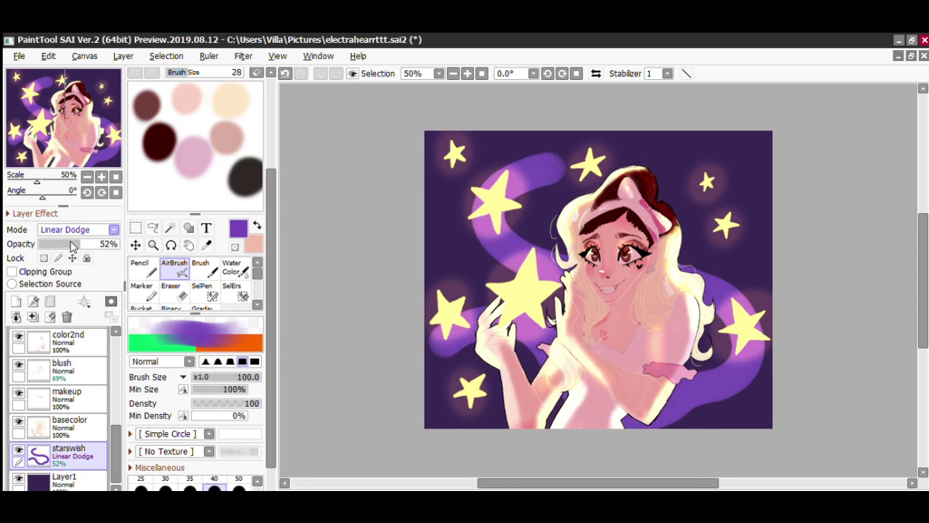
key("Down")
Step: Replace the winding swish with a broad violet band using a size 350 AirBrush, and move the starswish layer directly beneath shading
key("ctrl+z")
left_click_drag(493, 332, 715, 342)
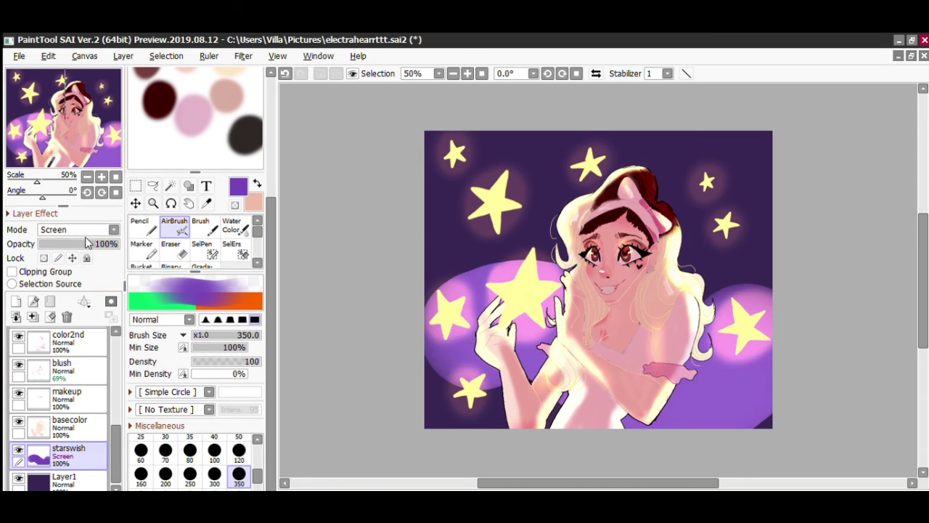
mouse_move(69, 452)
left_mouse_down()
mouse_move(57, 386)
mouse_move(76, 390)
left_mouse_up()
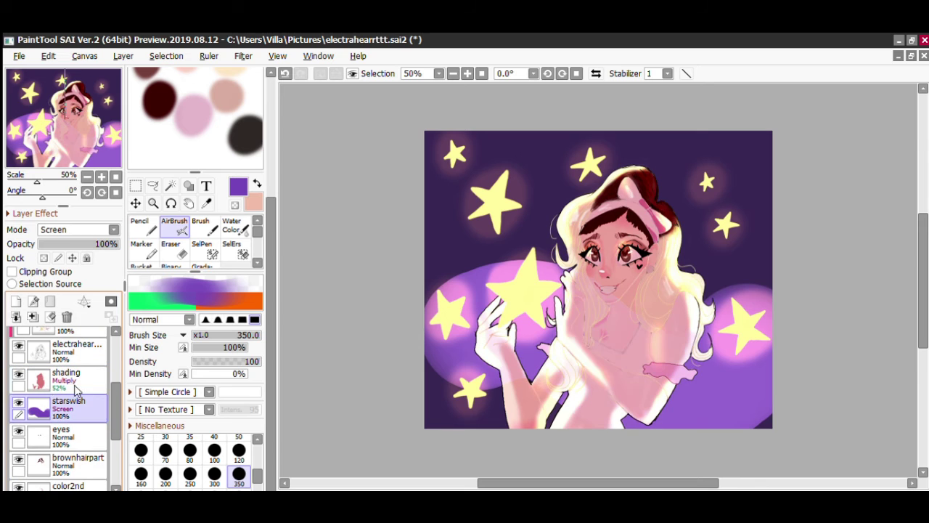
Step: Step back and forth through the swish edits to compare both versions, and try the broad band at 21% opacity
key("ctrl+z")
key("ctrl+z")
key("ctrl+z")
key("ctrl+z")
key("ctrl+z")
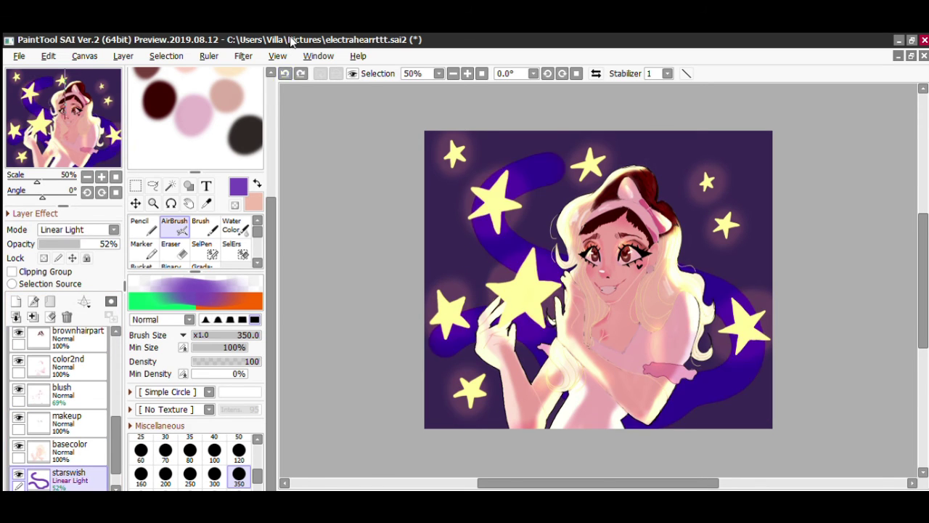
key("ctrl+y")
key("ctrl+z")
key("ctrl+z")
key("ctrl+z")
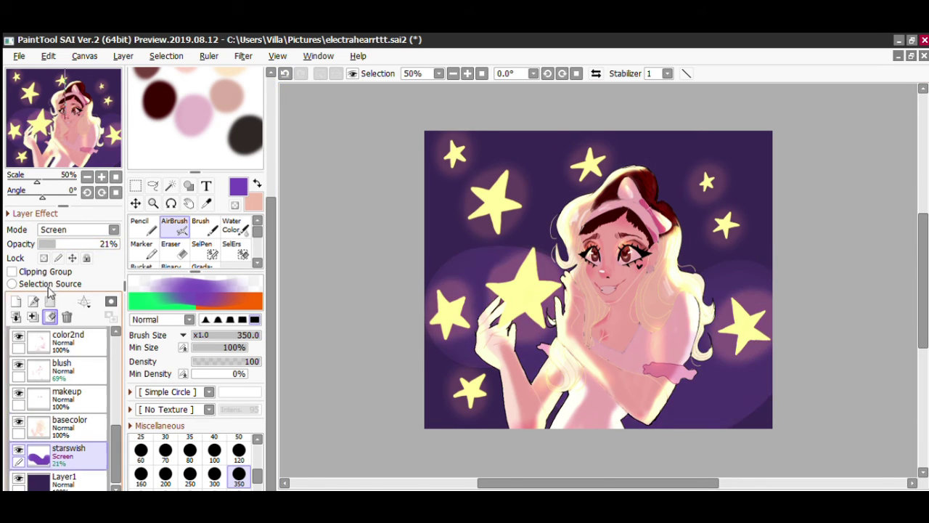
Step: Clear the starswish layer, place it between blush and makeup, and paint a ring-shaped violet AirBrush swish around the girl at 27% opacity
key("ctrl+y")
key("ctrl+y")
key("ctrl+y")
key("b")
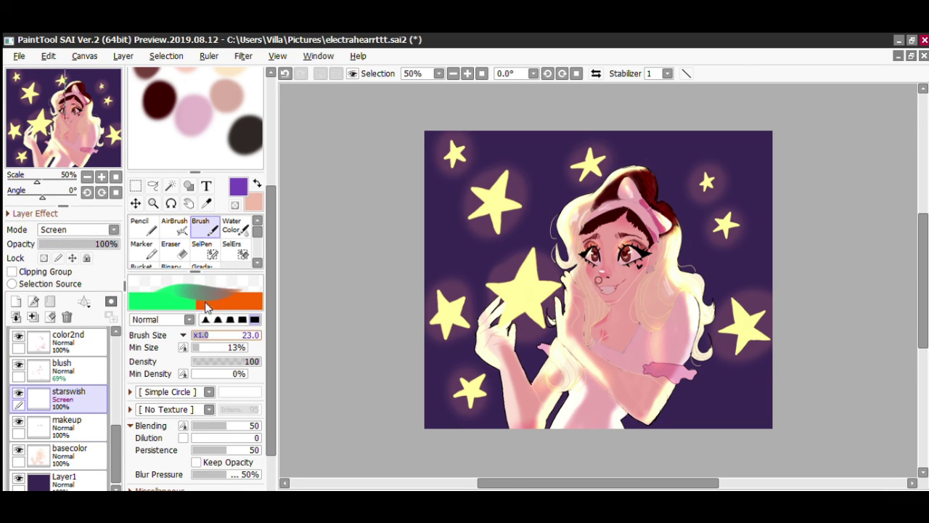
left_click_drag(488, 255, 726, 407)
key("ctrl+z")
key("v")
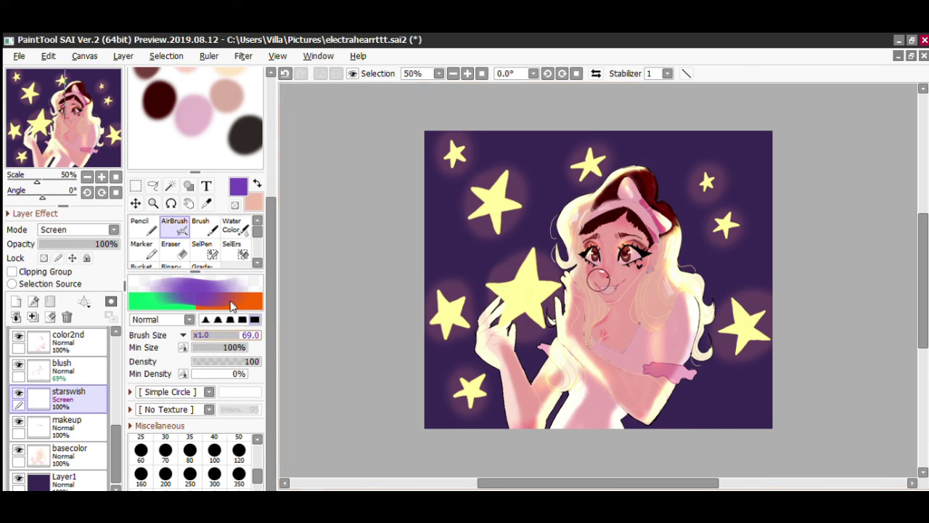
left_click_drag(447, 334, 642, 364)
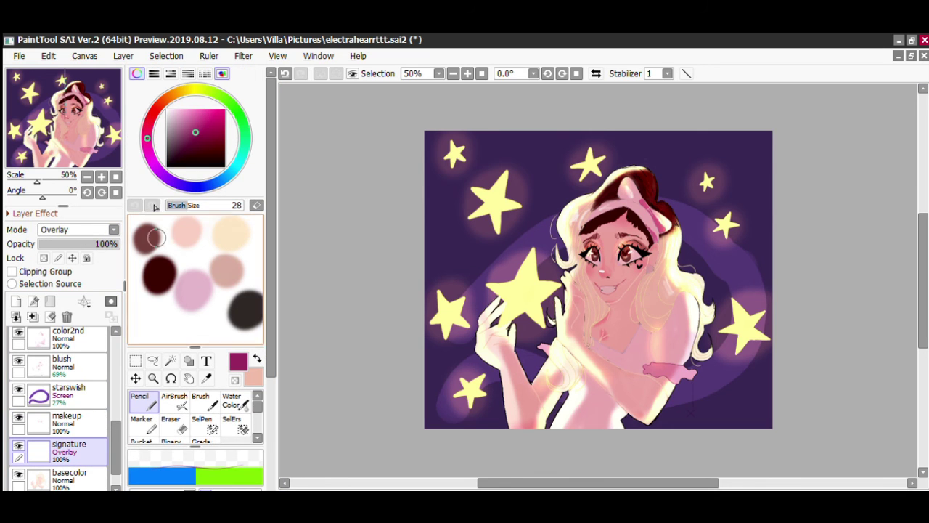
Step: Move the signature layer above starswish, set it to Screen, and write the artist's signature in magenta in the canvas's lower-right corner
left_click_drag(69, 450, 69, 385)
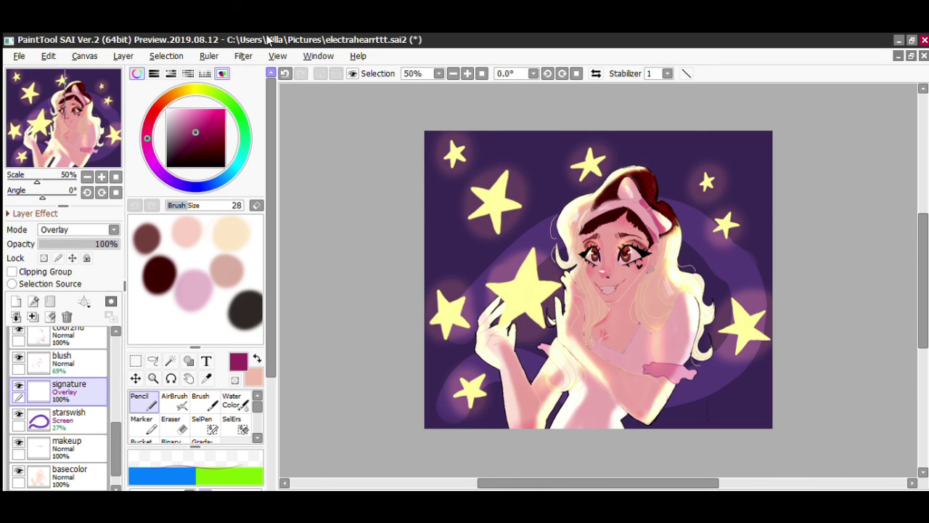
scroll(196, 276, "down", 3)
left_click_drag(694, 413, 738, 398)
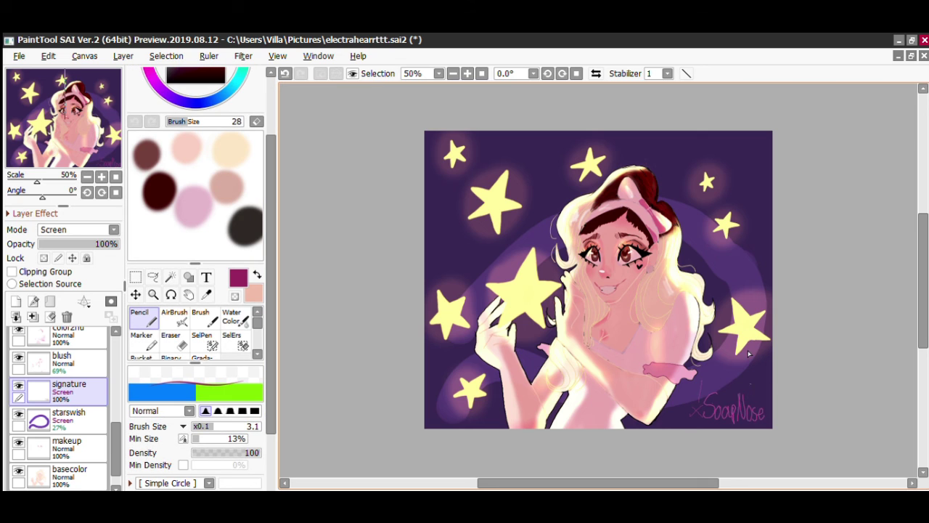
scroll(749, 353, "up", 5)
key("ctrl+z")
mouse_move(530, 188)
left_mouse_down()
mouse_move(509, 356)
mouse_move(701, 299)
left_mouse_up()
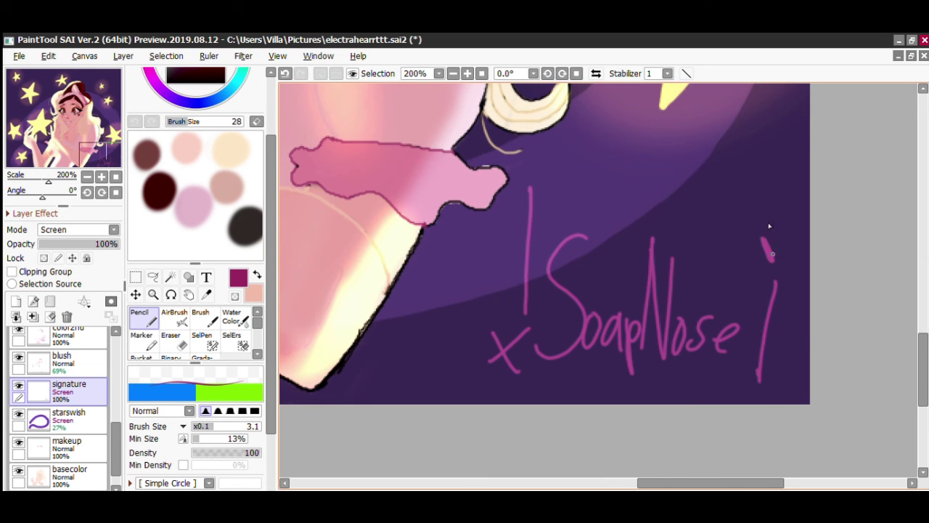
Step: Select the handwritten signature, shrink it within the canvas's lower-right corner, and lower the signature layer's opacity to 64%
scroll(769, 226, "down", 4)
key("m")
left_click_drag(683, 357, 799, 417)
left_click_drag(116, 244, 91, 244)
scroll(22, 109, "down", 3)
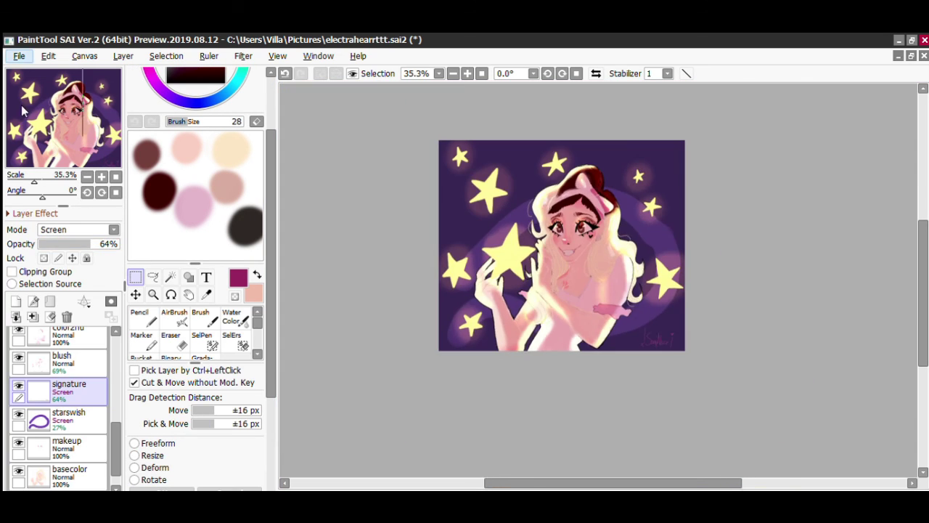